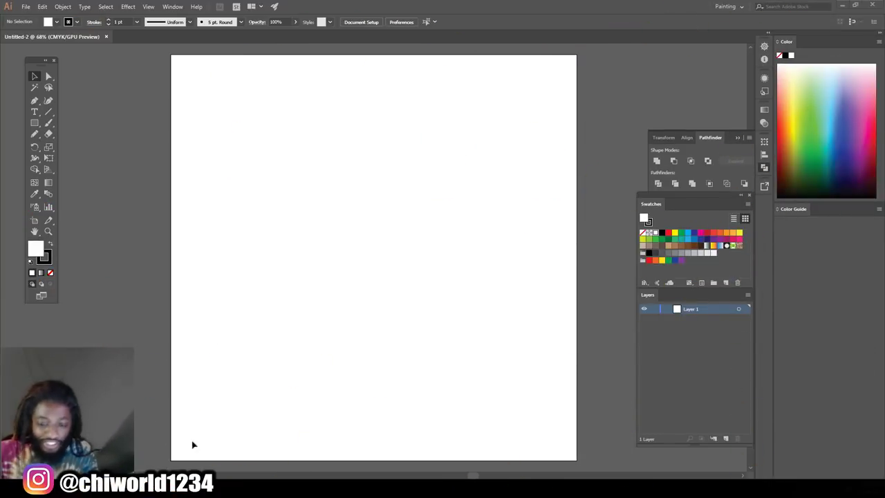
Step: Set the fill to None with a black stroke, choose the Pencil, and add Layer 2
left_click(40, 256)
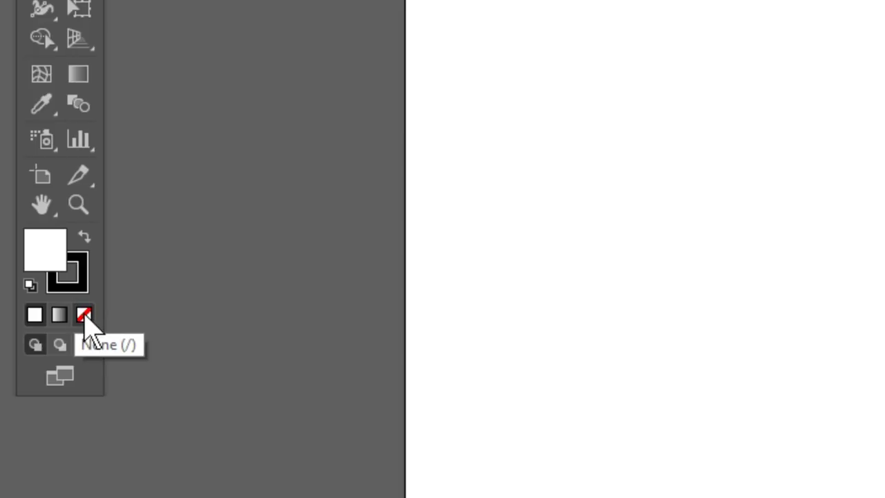
left_click(84, 315)
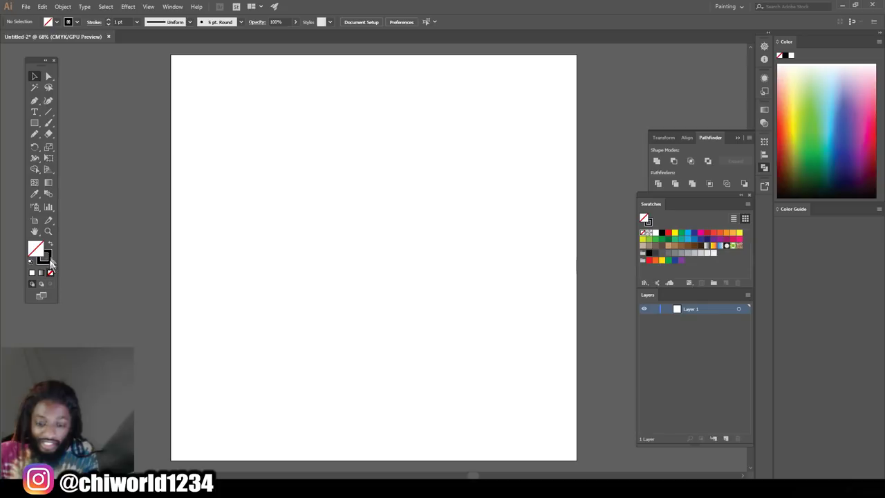
left_click(46, 262)
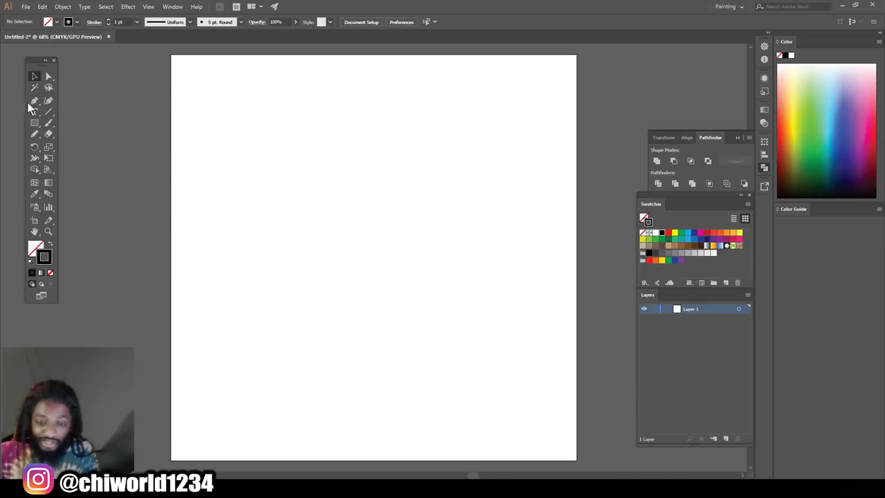
left_click(34, 248)
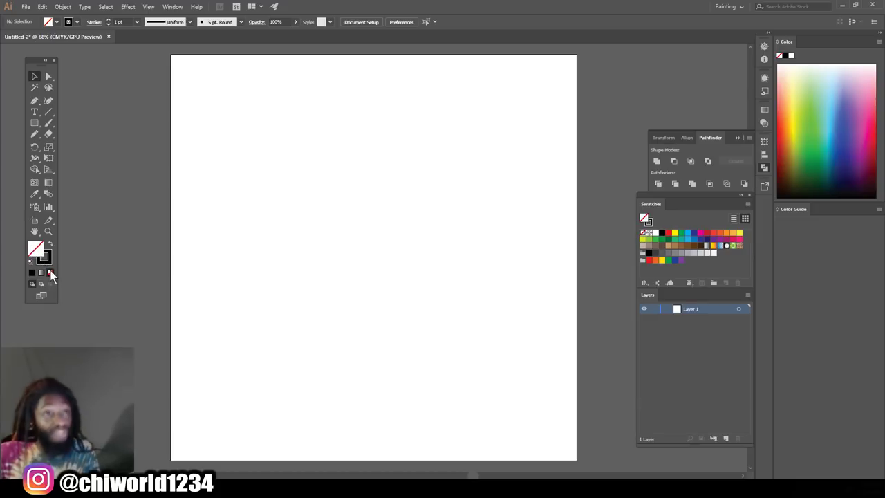
left_click(34, 136)
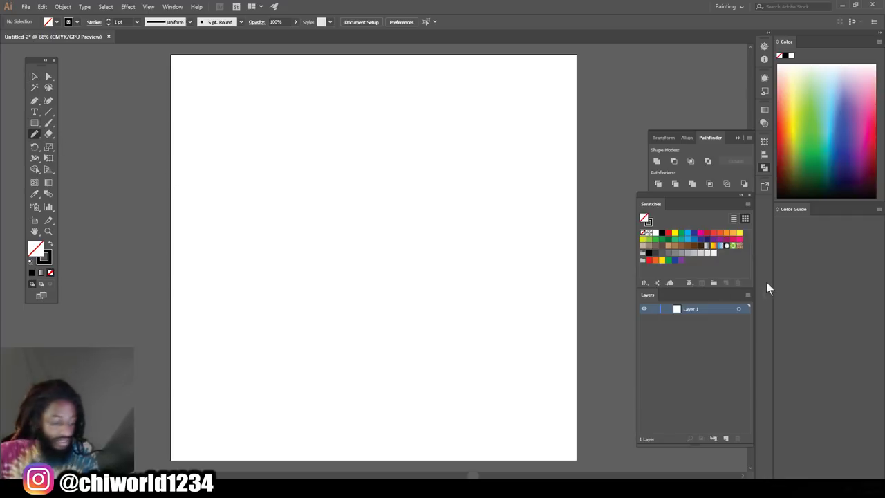
left_click(724, 438)
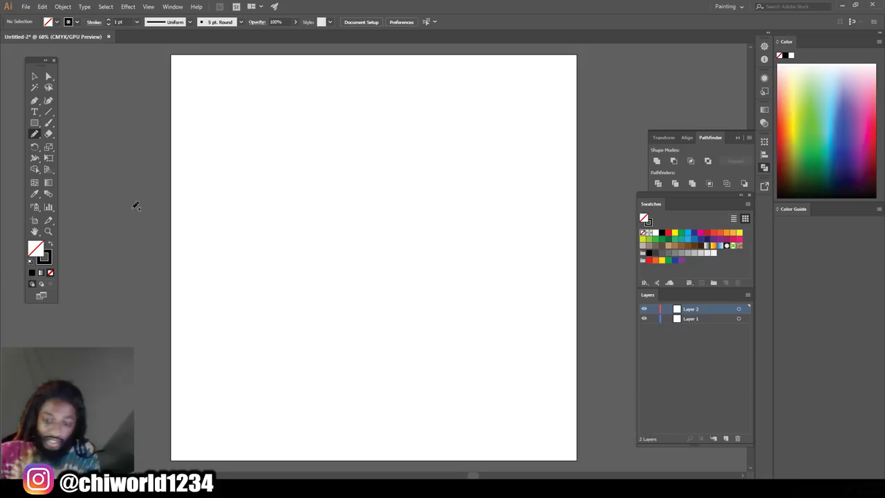
Step: Reset to white fill and black stroke, keep Pencil fidelity at Smooth, and sketch a white blob
left_click(31, 262)
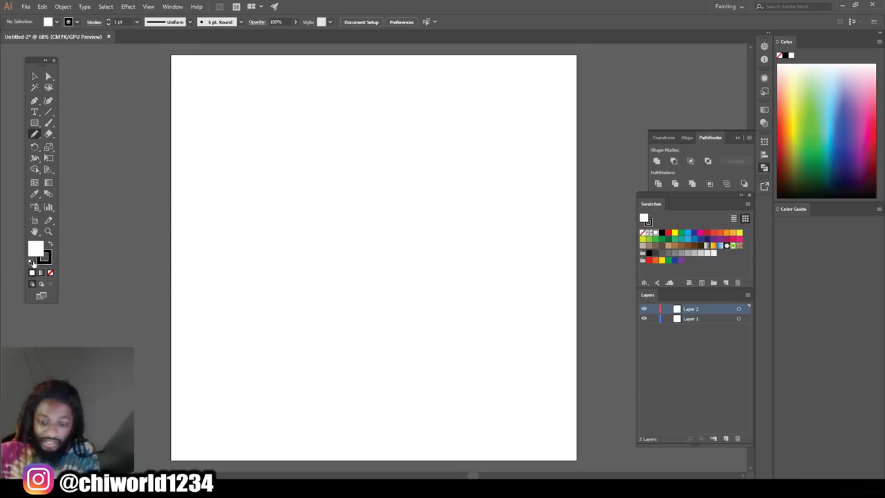
left_click(35, 135)
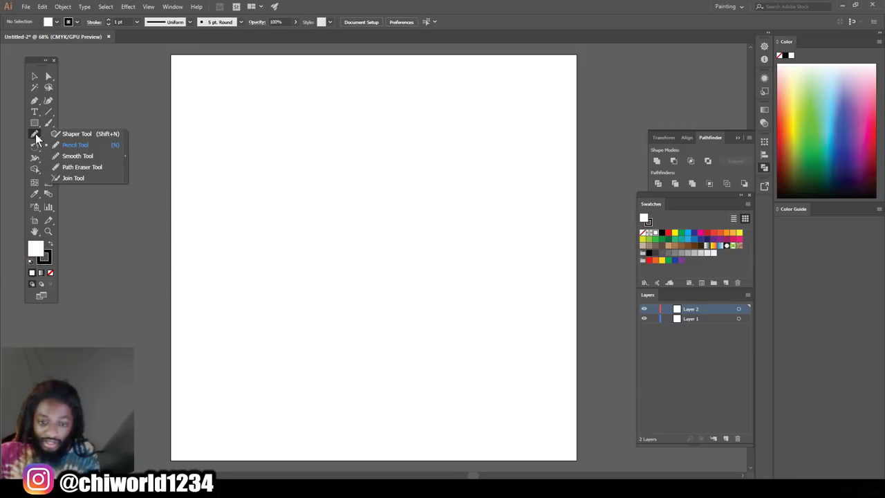
left_click(66, 148)
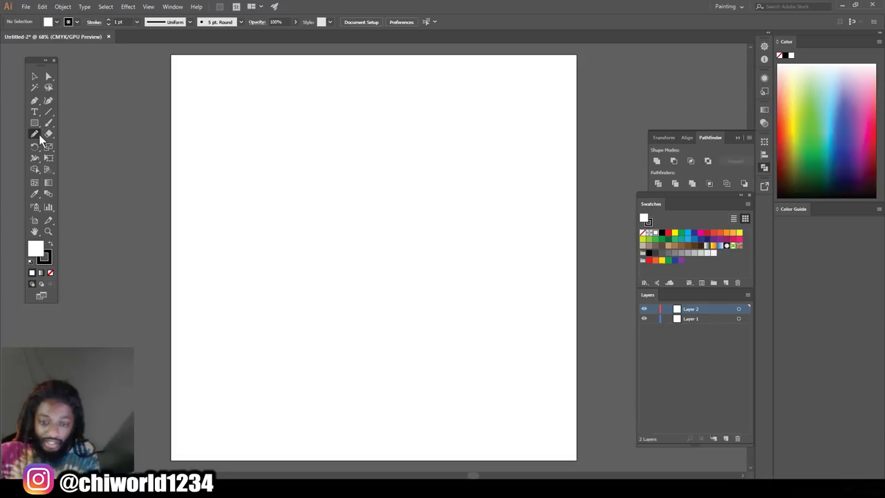
left_click(35, 136)
double_click(33, 135)
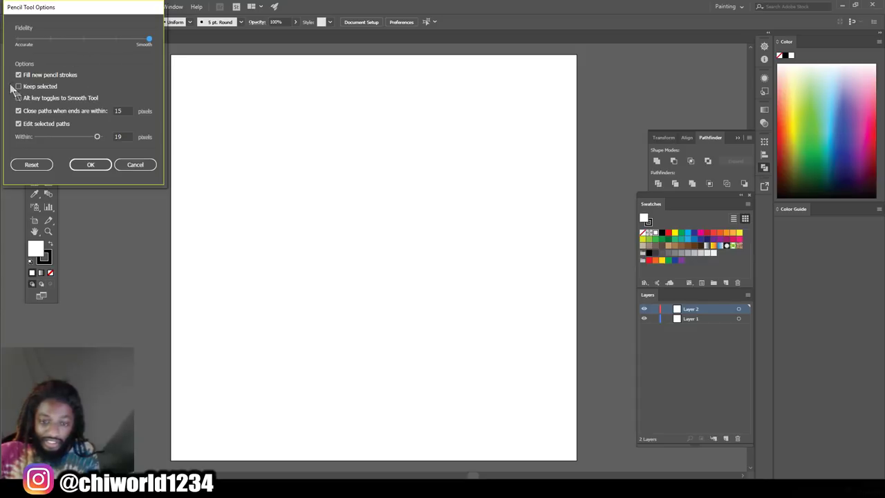
left_click(92, 165)
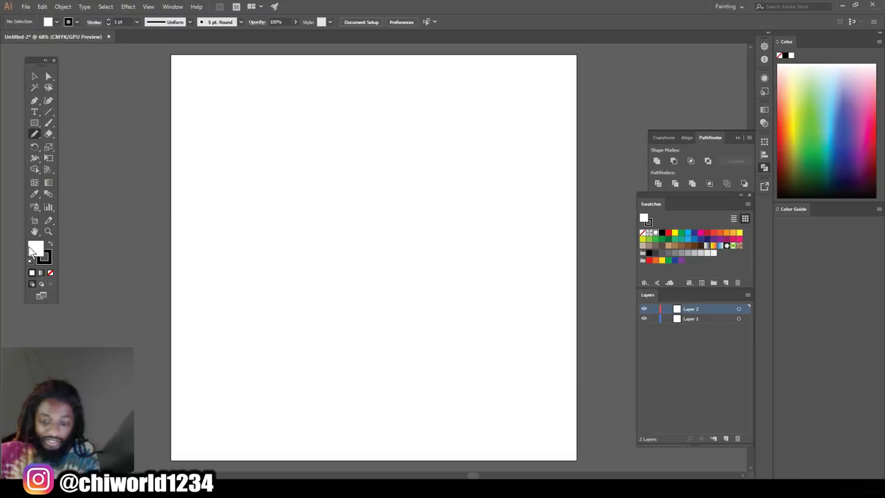
mouse_move(89, 214)
left_mouse_down()
mouse_move(135, 246)
mouse_move(141, 199)
mouse_move(116, 188)
mouse_move(90, 204)
left_mouse_up()
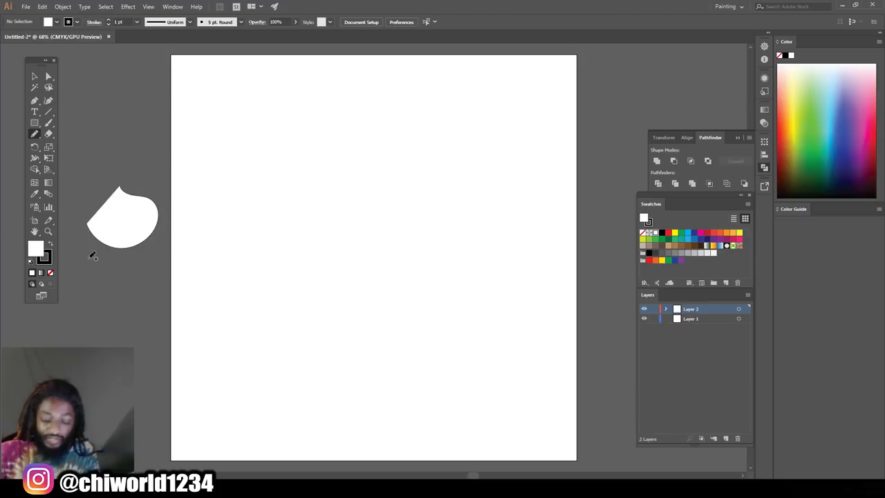
Step: Set the stroke to 4 pt and draw outlined test blobs above and below the first
left_click(108, 19)
left_click(108, 19)
left_click(107, 20)
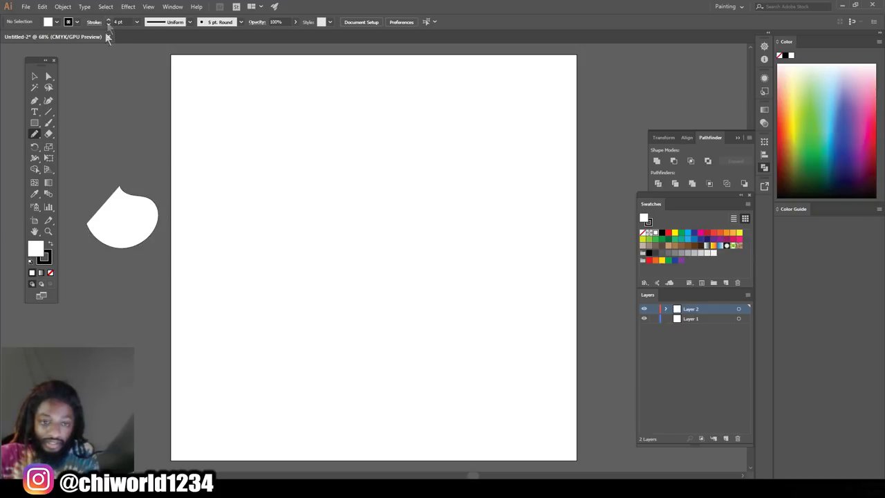
mouse_move(103, 133)
left_mouse_down()
mouse_move(133, 167)
mouse_move(110, 169)
left_mouse_up()
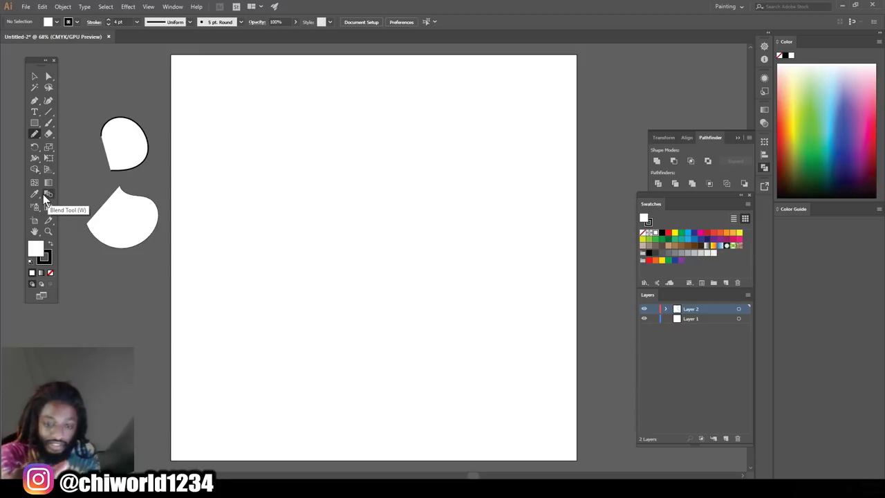
mouse_move(92, 306)
left_mouse_down()
mouse_move(127, 319)
mouse_move(103, 276)
mouse_move(88, 312)
left_mouse_up()
mouse_move(81, 358)
left_mouse_down()
mouse_move(105, 380)
mouse_move(118, 355)
left_mouse_up()
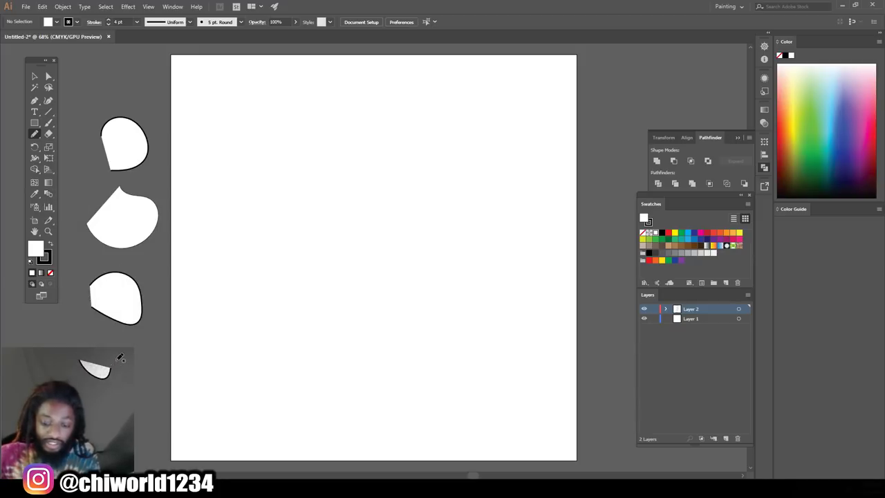
Step: Draw unfilled test arcs beside the blob, then undo the test strokes and blobs
left_click(50, 272)
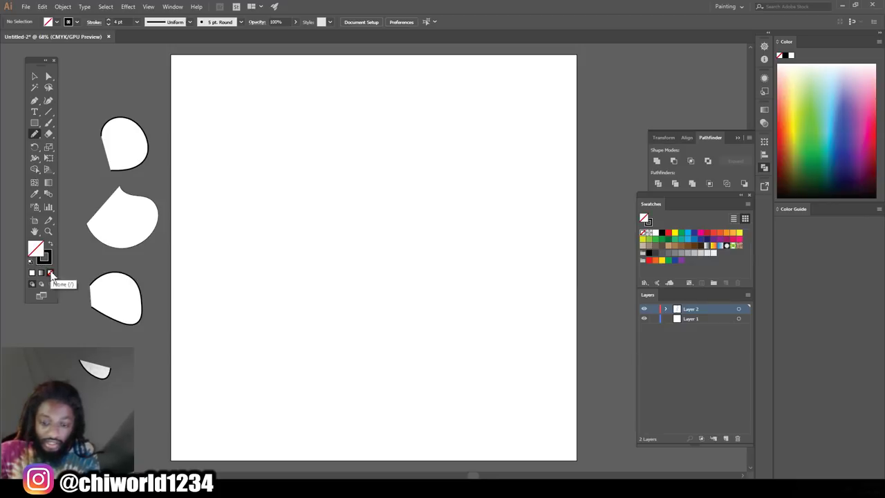
mouse_move(73, 257)
left_mouse_down()
mouse_move(88, 276)
mouse_move(104, 253)
left_mouse_up()
left_click_drag(90, 216, 92, 248)
mouse_move(97, 234)
left_mouse_down()
mouse_move(78, 207)
mouse_move(125, 195)
left_mouse_up()
key("ctrl+z")
key("ctrl+z")
key("ctrl+z")
key("ctrl+z")
key("ctrl+z")
key("ctrl+z")
key("ctrl+z")
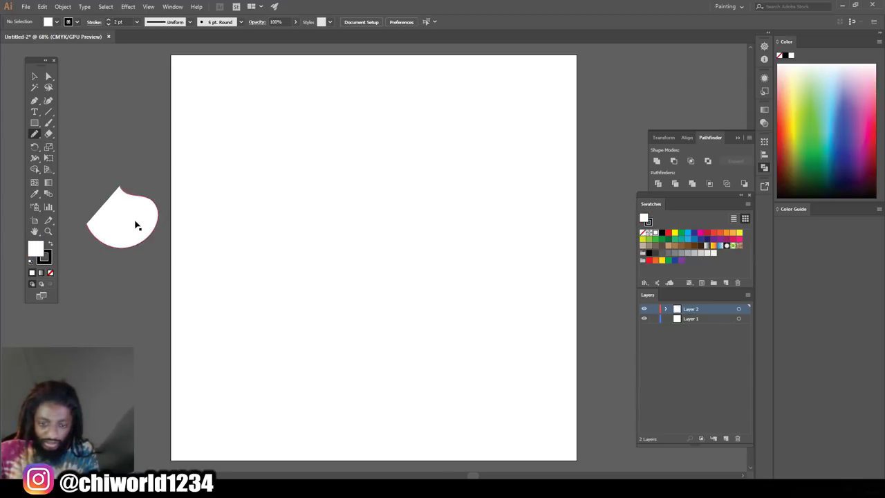
left_click(35, 76)
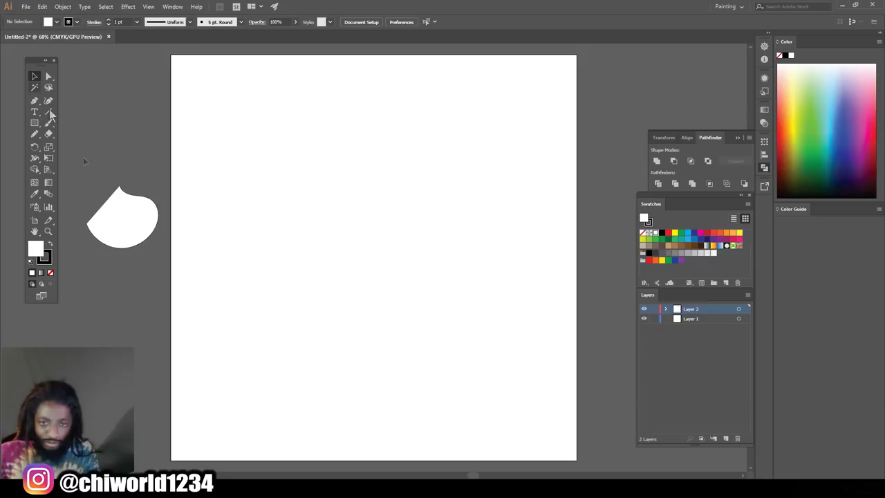
Step: Delete the leftover blob and draw a 7 pt outlined circle, about 3.23 × 3.00 in
left_click(127, 242)
key("Delete")
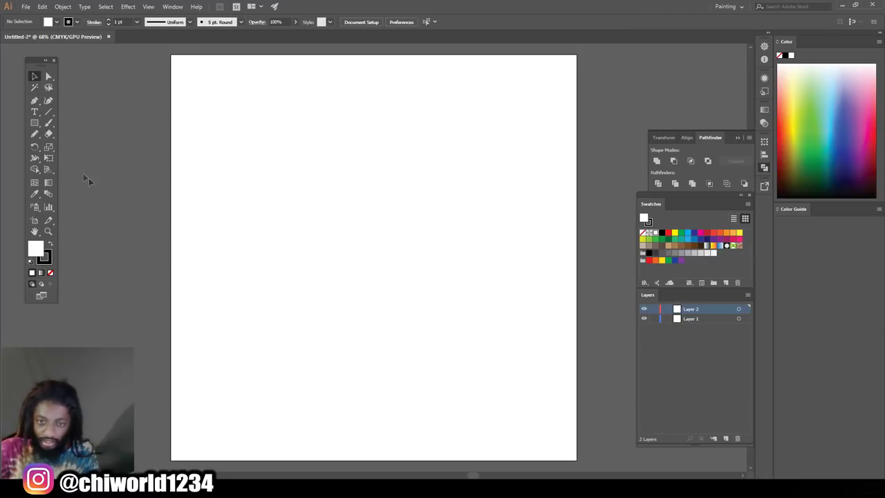
left_click(35, 123)
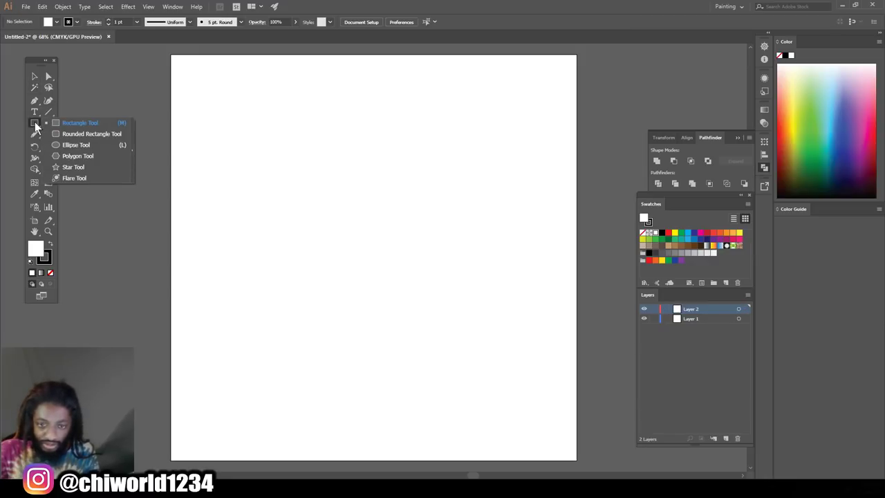
left_click(68, 144)
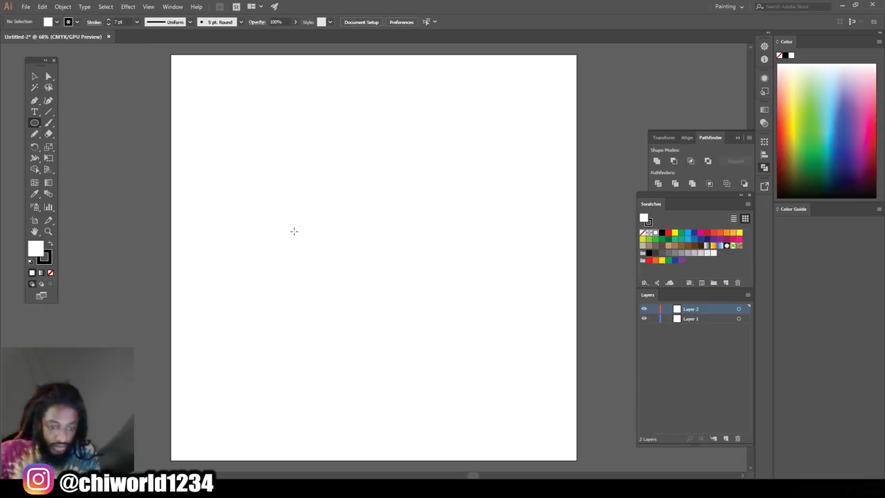
left_click_drag(299, 230, 389, 146)
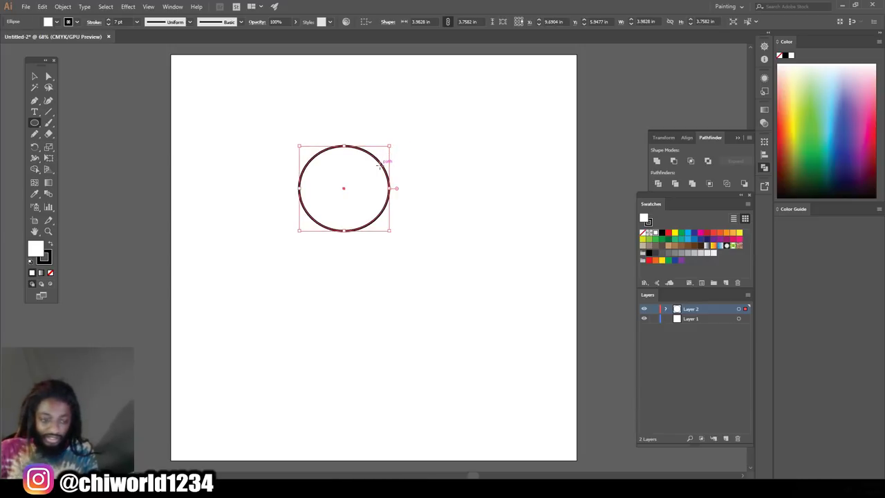
key("ctrl+z")
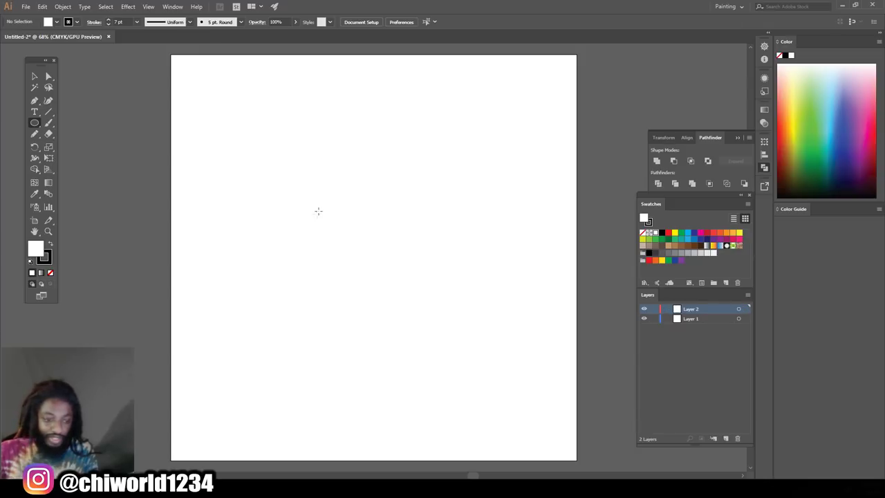
left_click_drag(317, 233, 392, 165)
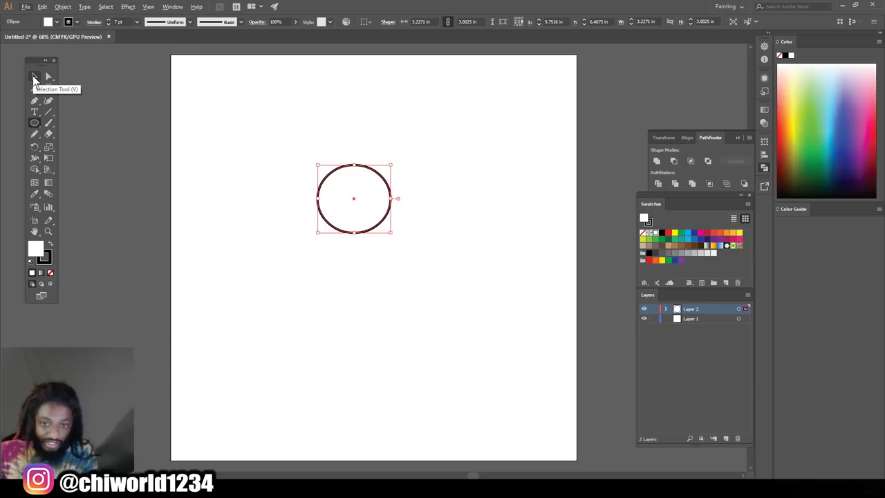
left_click(32, 75)
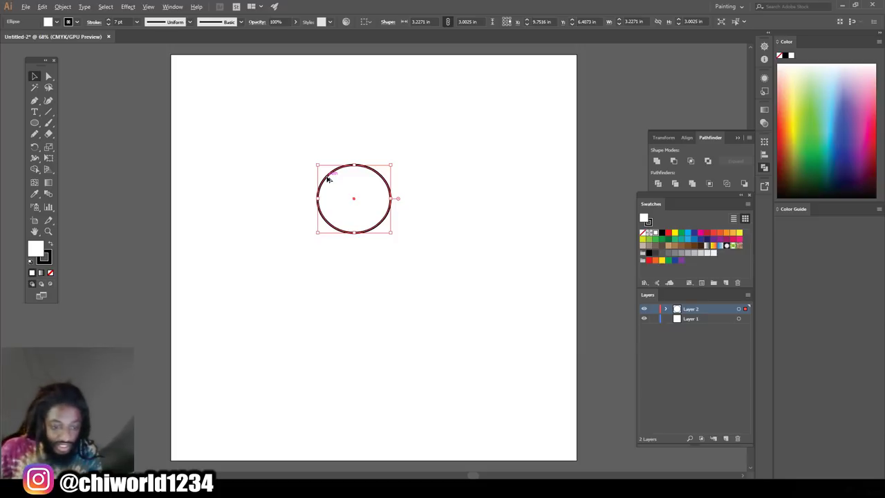
Step: Alt-drag a copy of the circle against its right side, then rotate both about 8°
left_click_drag(328, 178, 400, 180)
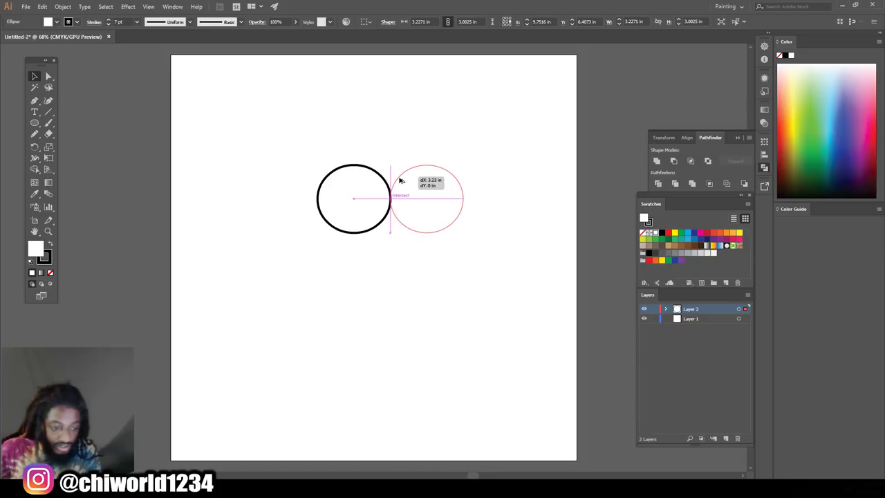
left_click_drag(400, 180, 399, 180)
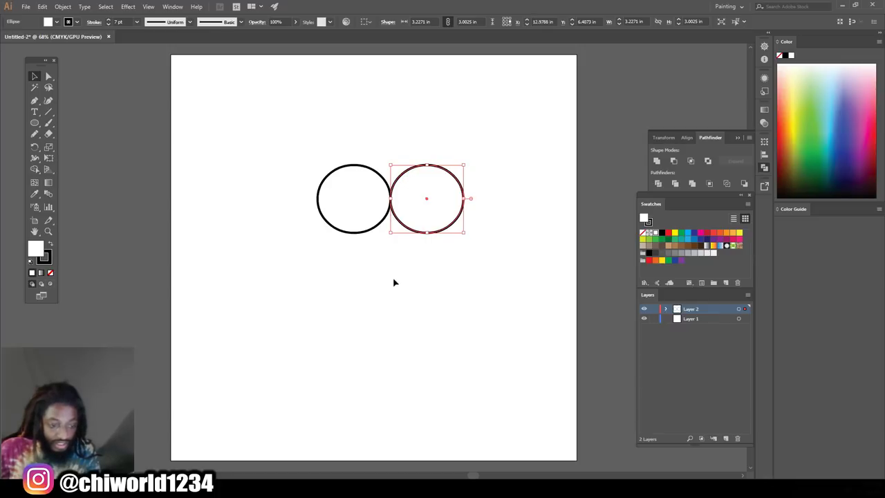
left_click_drag(324, 267, 465, 165)
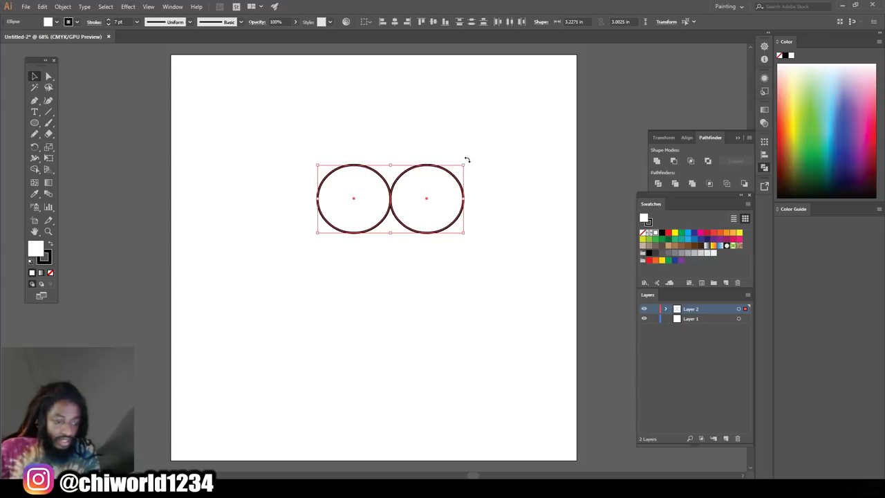
left_click_drag(467, 159, 461, 153)
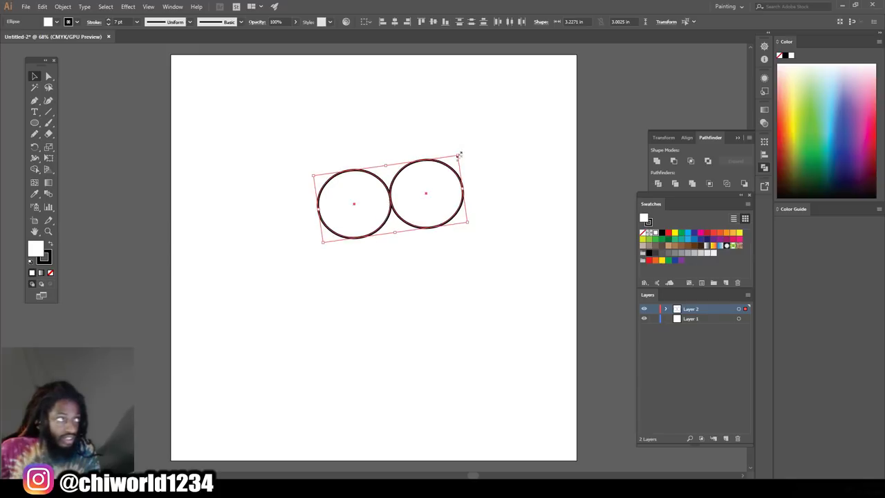
left_click(388, 280)
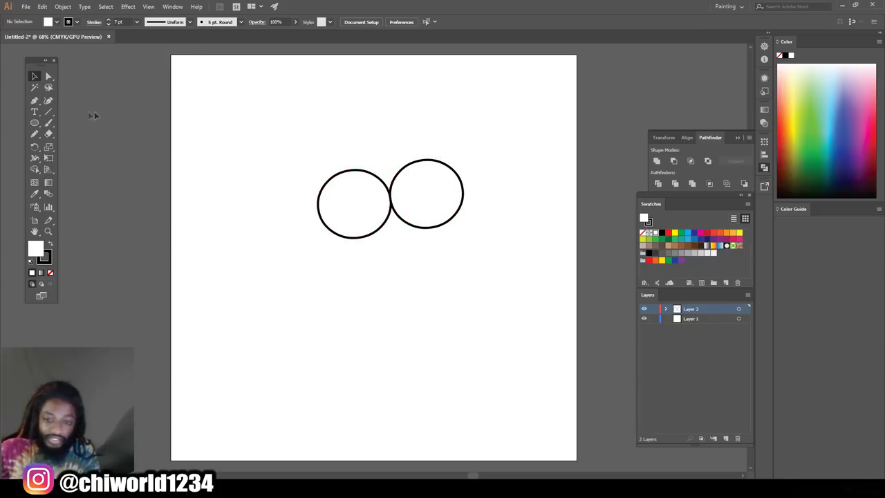
Step: With an unfilled Pencil, draw a small hooked nose under where the eyes meet
left_click(34, 134)
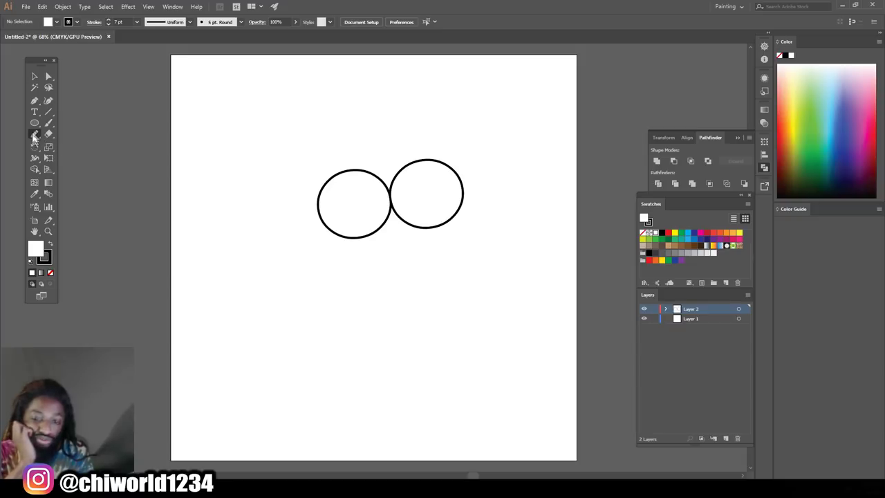
left_click(49, 272)
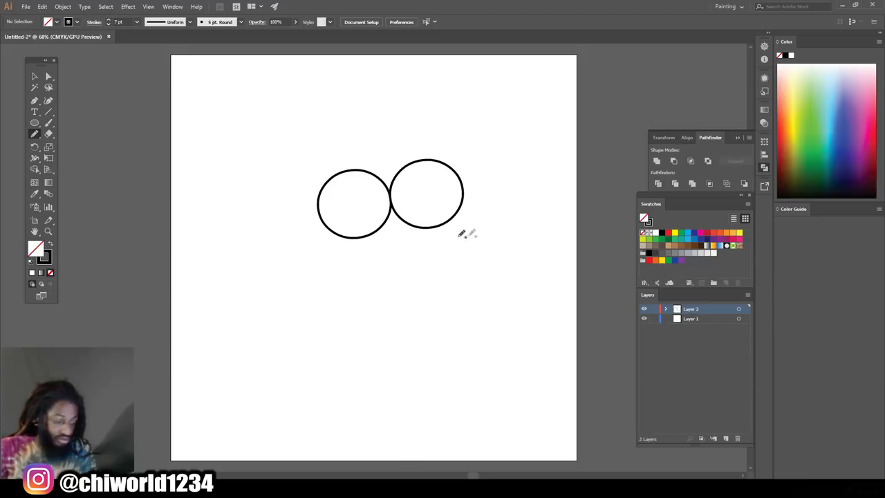
key("ctrl+minus")
key("ctrl+plus")
key("ctrl+plus")
scroll(487, 277, "up", 2)
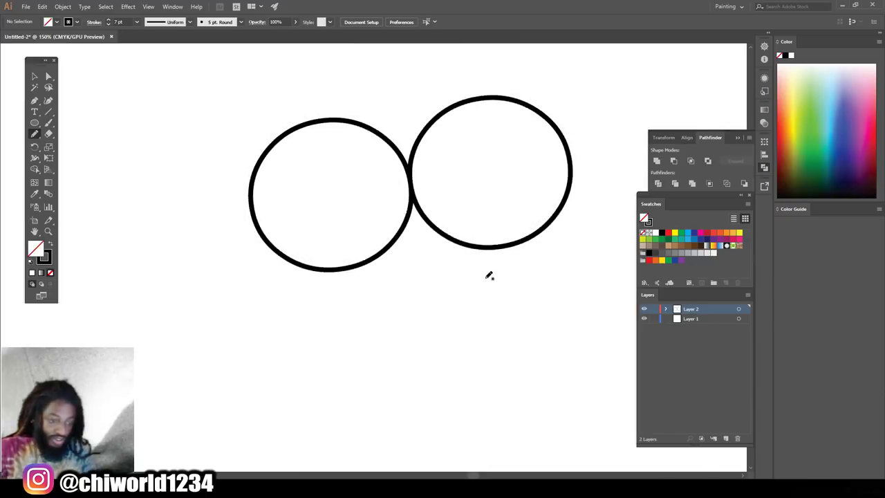
scroll(470, 287, "up", 1)
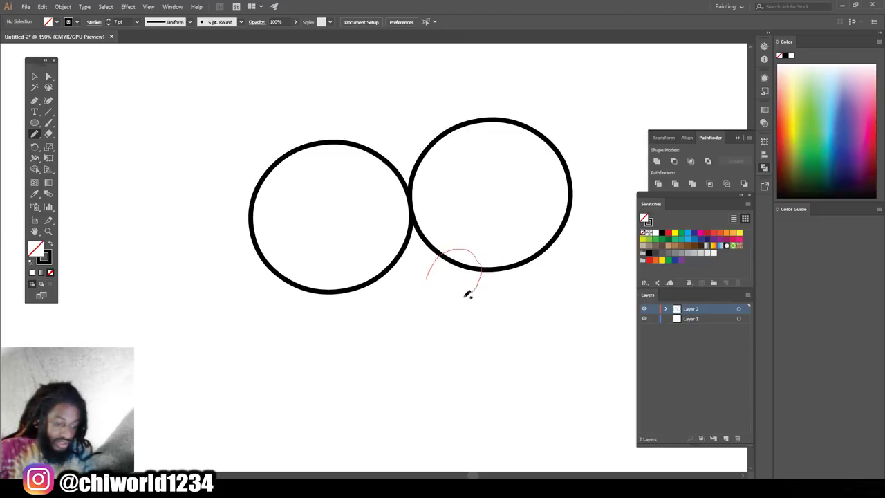
left_click_drag(455, 297, 450, 300)
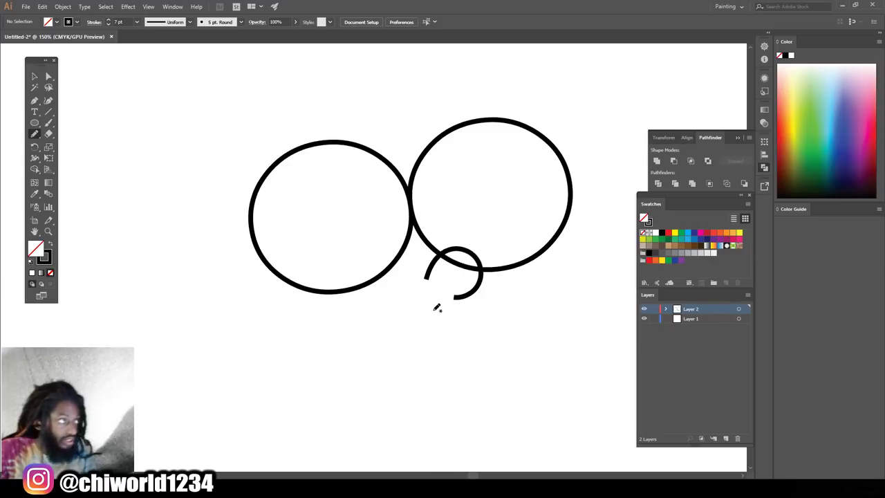
Step: At 150% zoom, draw the grin line curving right from the nose
key("ctrl+minus")
key("ctrl+minus")
key("ctrl+equal")
key("ctrl+equal")
key("ctrl+equal")
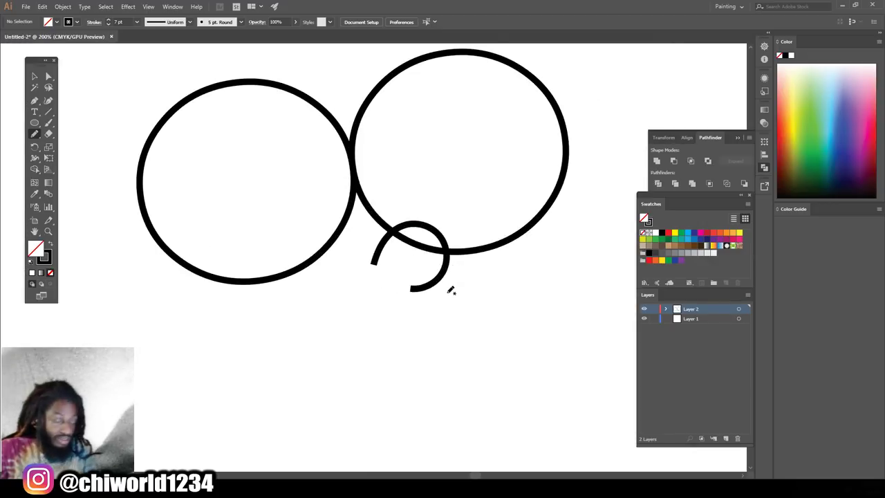
key("ctrl+equal")
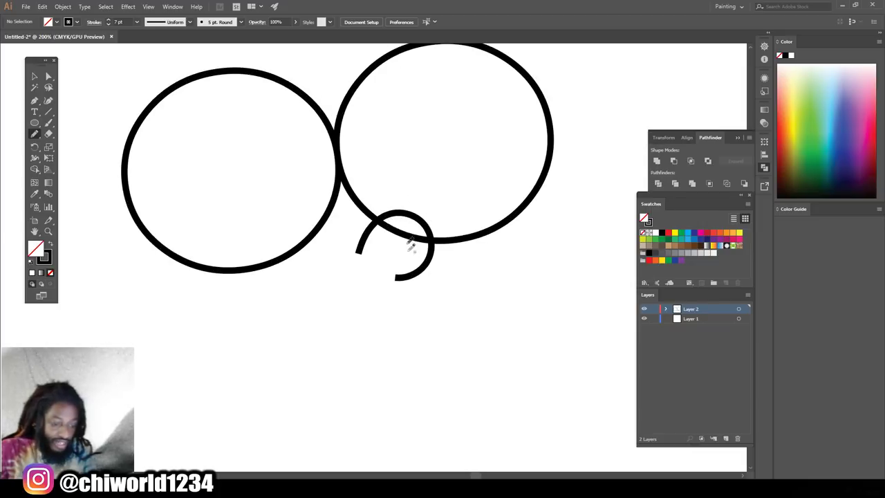
key("ctrl+minus")
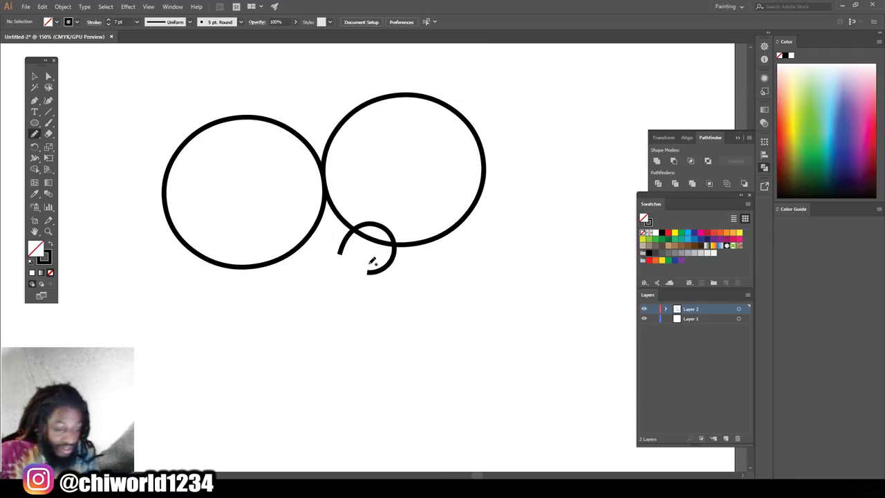
mouse_move(371, 265)
left_mouse_down()
mouse_move(437, 277)
mouse_move(468, 265)
left_mouse_up()
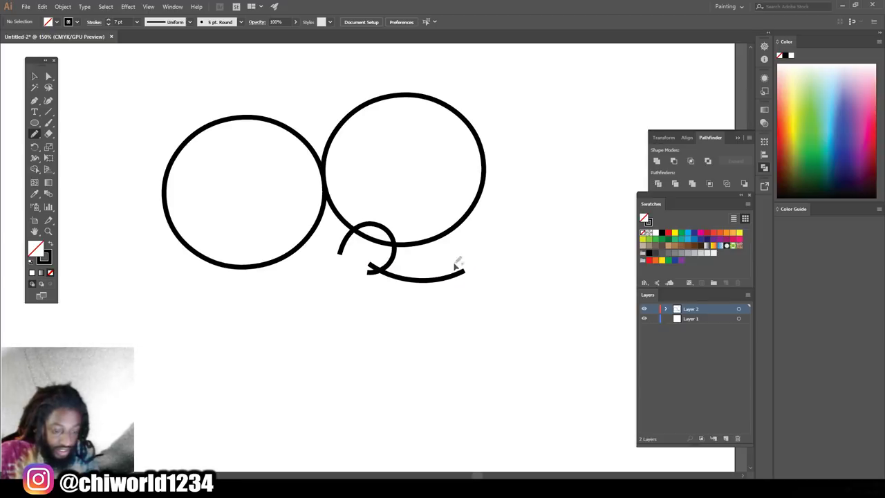
Step: Try a short hook at the grin's right end, then undo it
scroll(442, 266, "down", 1)
scroll(428, 276, "up", 2)
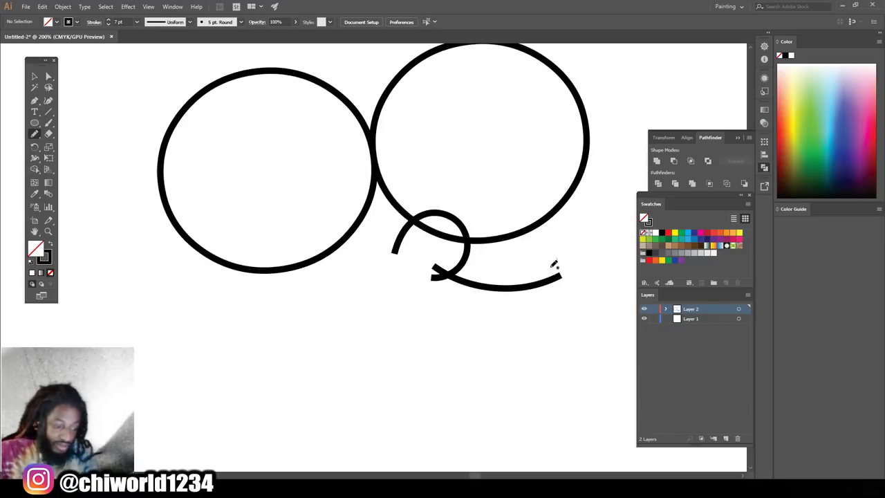
left_click_drag(551, 274, 557, 258)
key("ctrl+z")
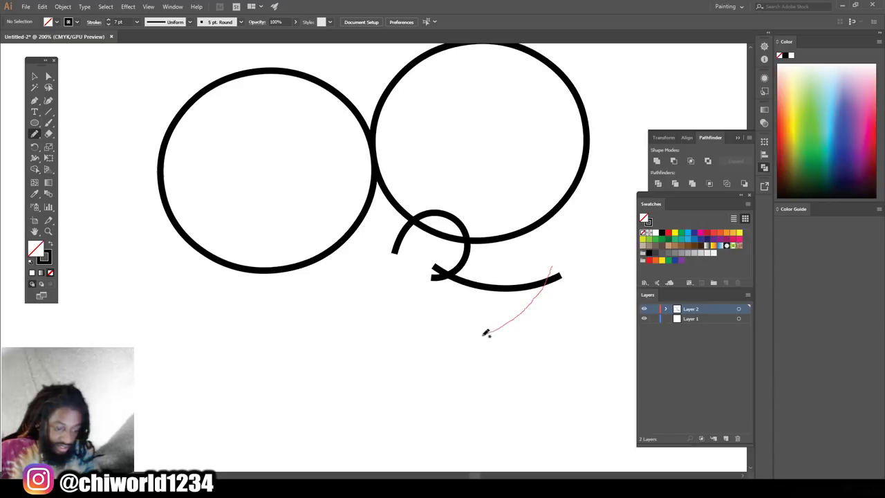
Step: Draw the large jaw curve beneath both eyes, redrawing it once for a better shape
mouse_move(476, 337)
left_mouse_down()
mouse_move(392, 339)
mouse_move(297, 320)
mouse_move(225, 290)
mouse_move(188, 267)
mouse_move(128, 181)
left_mouse_up()
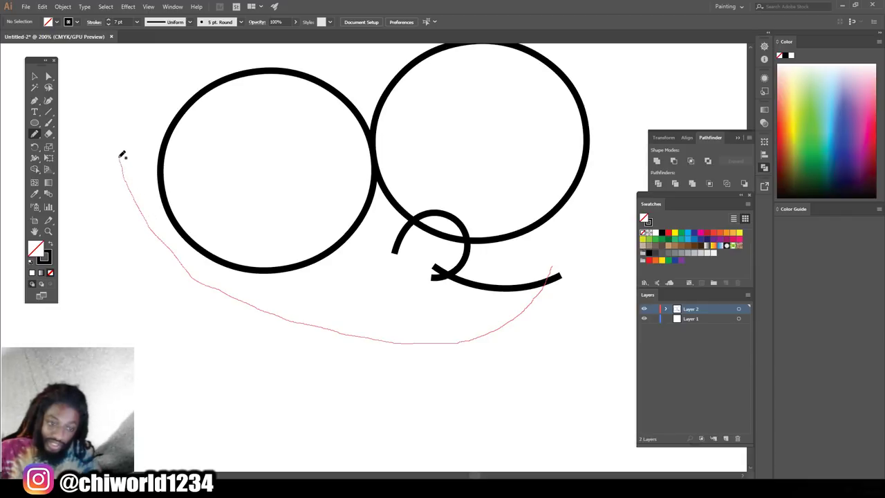
left_click_drag(120, 150, 119, 150)
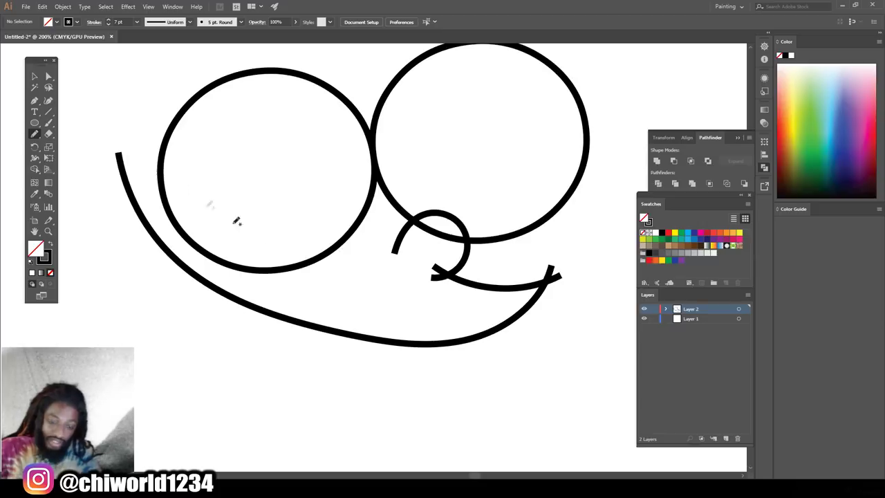
key("ctrl+minus")
key("ctrl+minus")
key("ctrl+plus")
key("ctrl+plus")
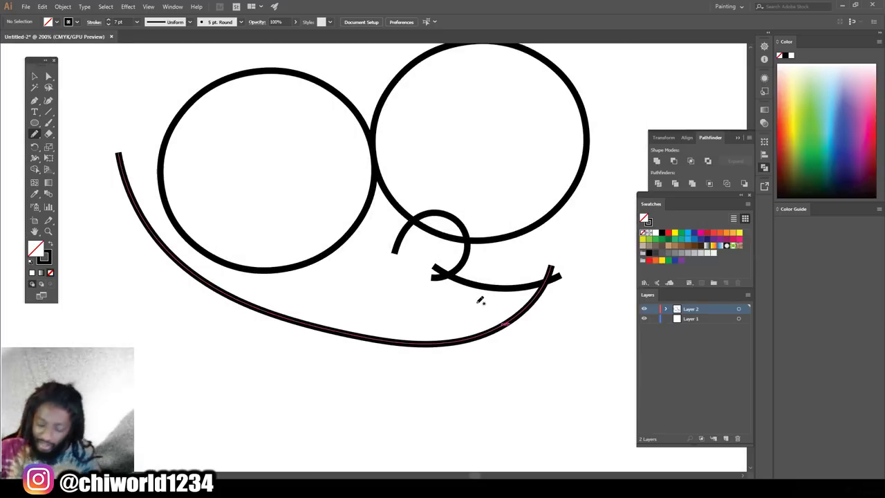
key("ctrl+z")
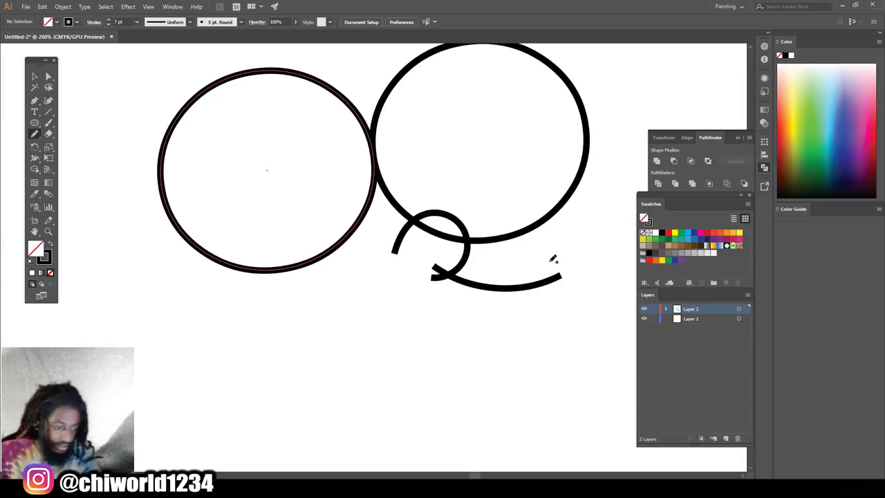
mouse_move(551, 264)
left_mouse_down()
mouse_move(515, 312)
mouse_move(466, 336)
mouse_move(412, 348)
mouse_move(329, 341)
mouse_move(207, 290)
mouse_move(142, 207)
mouse_move(128, 163)
left_mouse_up()
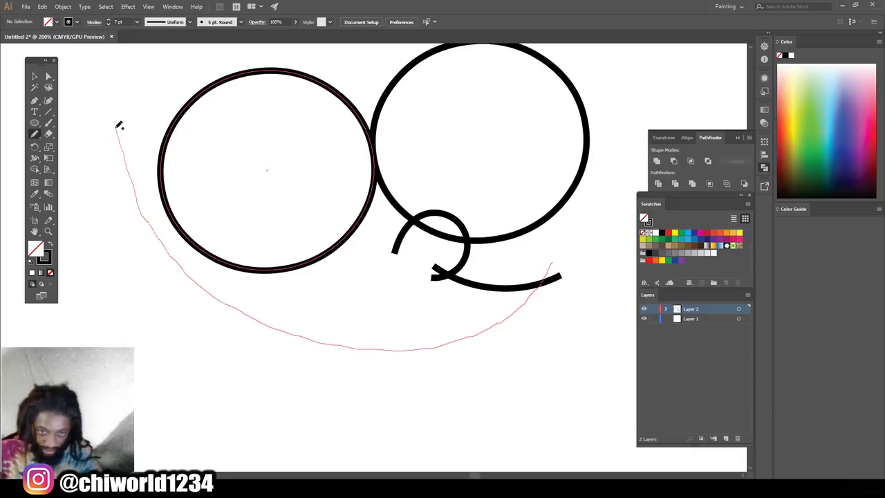
left_click_drag(119, 126, 119, 126)
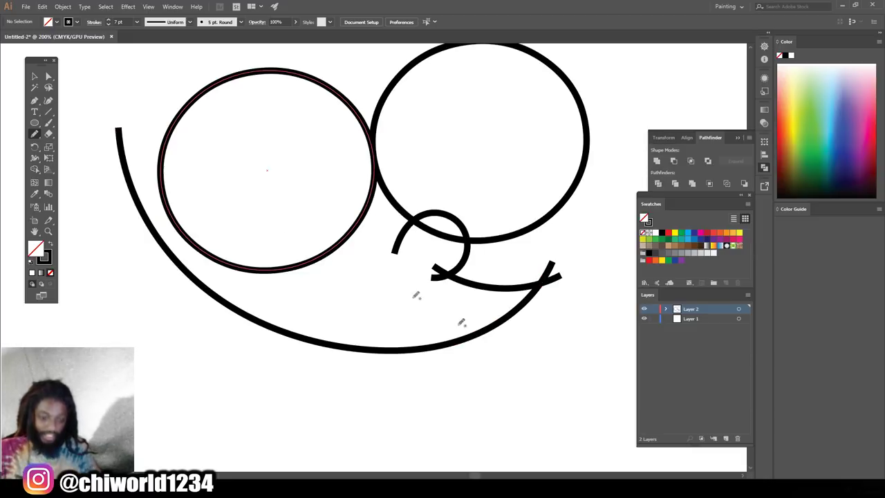
key("ctrl+minus")
key("ctrl+minus")
scroll(486, 369, "down", 2)
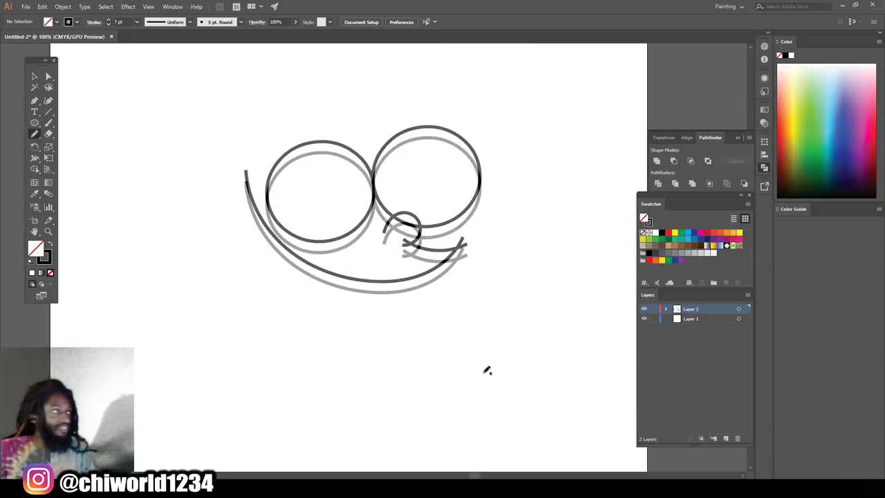
Step: At 200% zoom, draw a U-shaped tongue hanging below the jaw curve
key("ctrl+plus")
key("ctrl+plus")
scroll(460, 357, "up", 2)
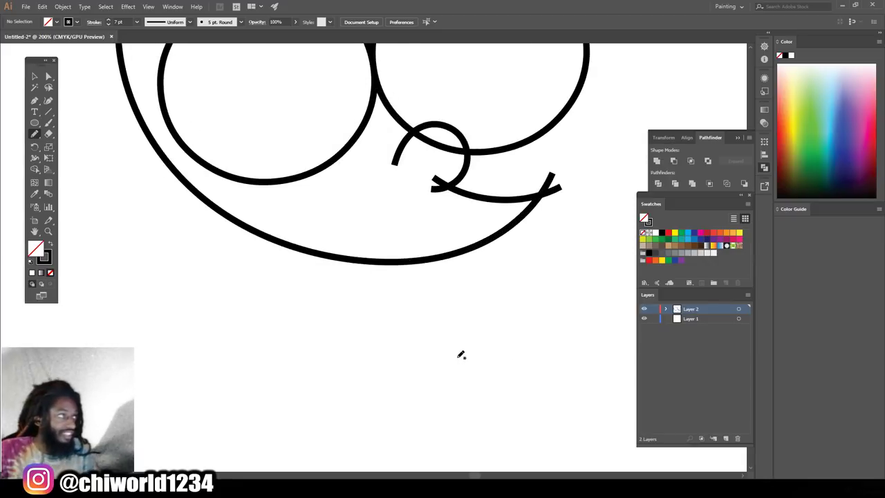
scroll(461, 354, "up", 1)
scroll(463, 332, "up", 1)
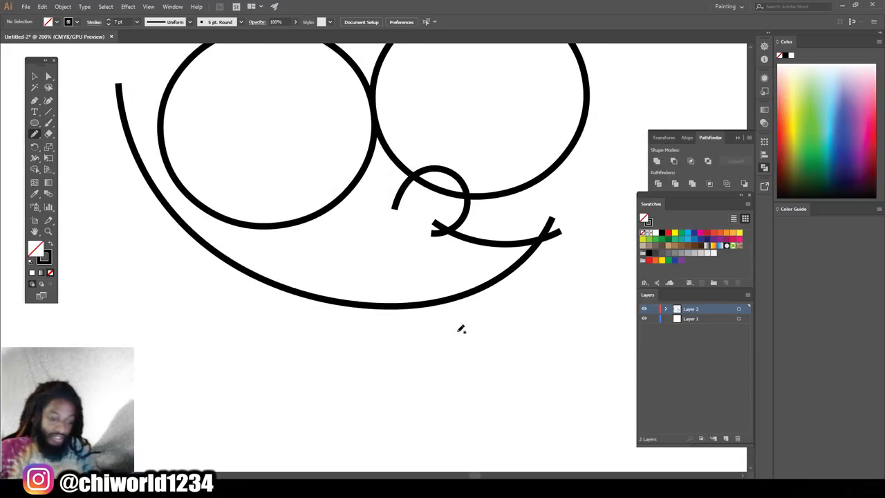
scroll(445, 294, "down", 1)
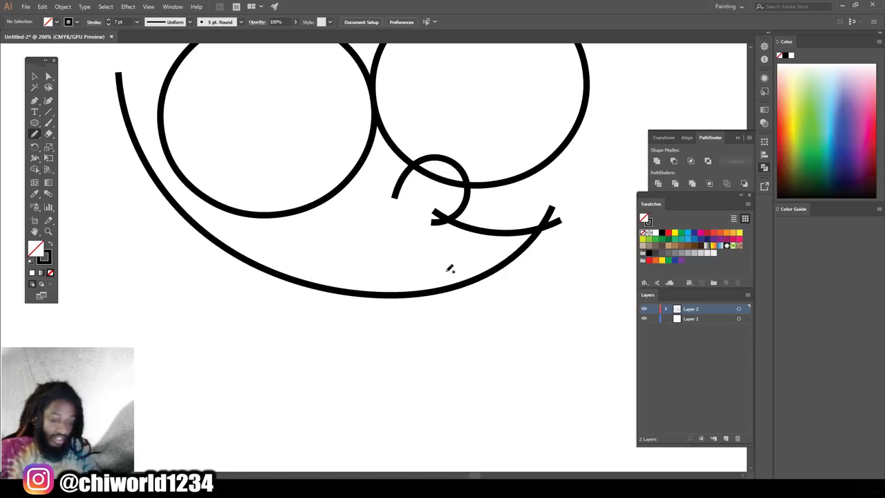
left_click_drag(445, 278, 437, 320)
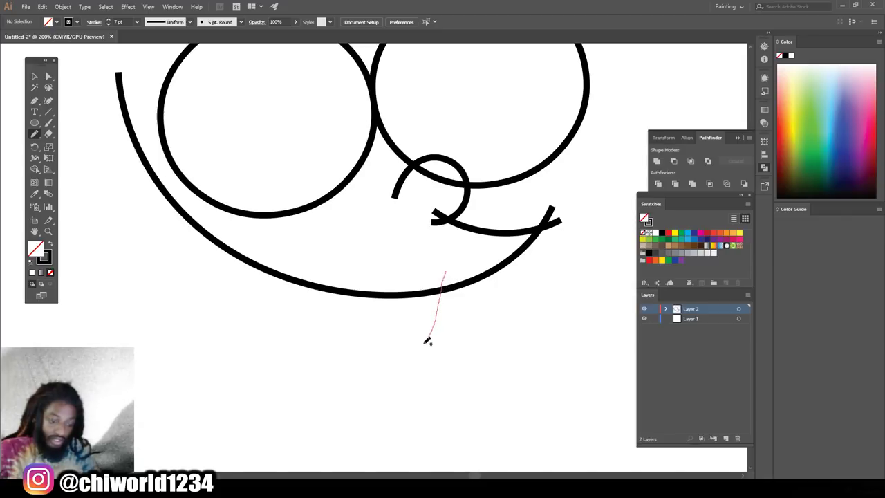
mouse_move(403, 355)
left_mouse_down()
mouse_move(358, 357)
mouse_move(334, 340)
left_mouse_up()
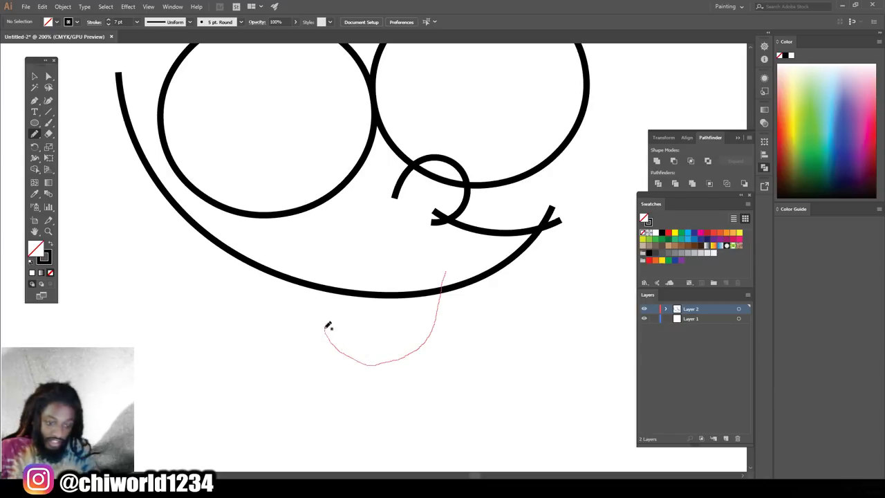
left_click_drag(323, 306, 327, 266)
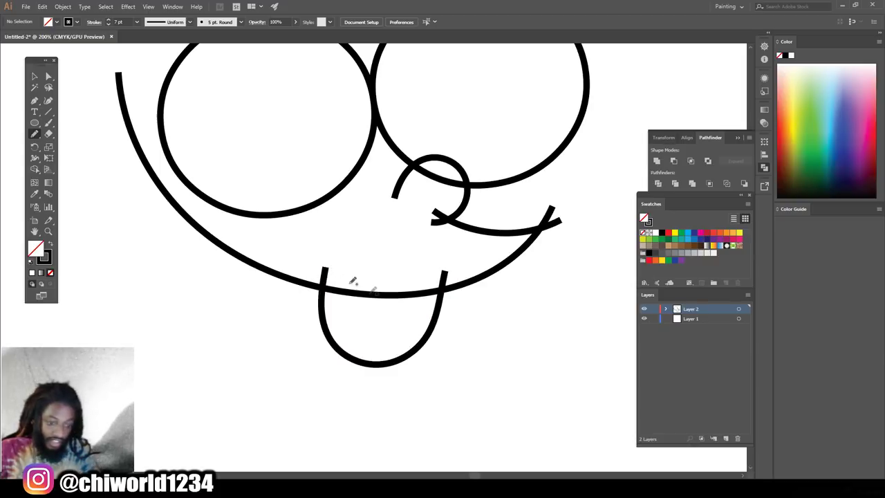
key("ctrl+minus")
key("ctrl+minus")
key("ctrl+minus")
key("ctrl+plus")
key("ctrl+plus")
key("ctrl+plus")
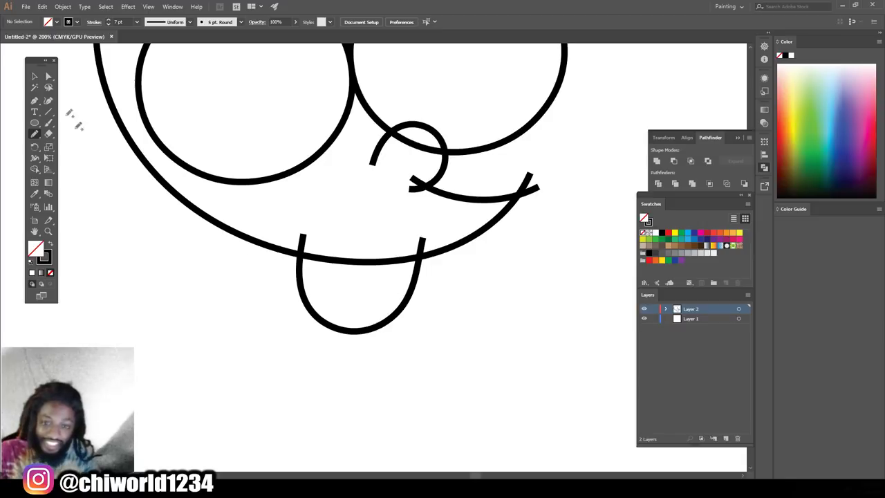
left_click(35, 76)
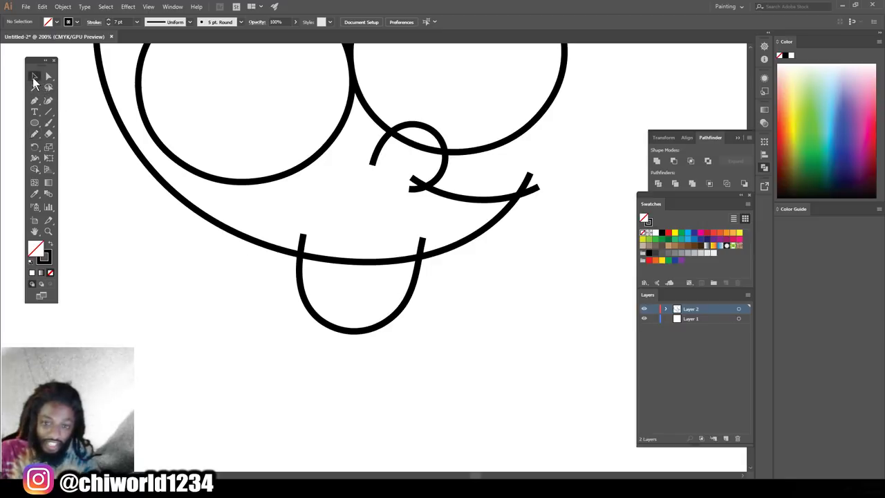
Step: Nudge the tongue path down two arrow-key steps
left_click(357, 331)
key("Down")
key("Down")
key("Down")
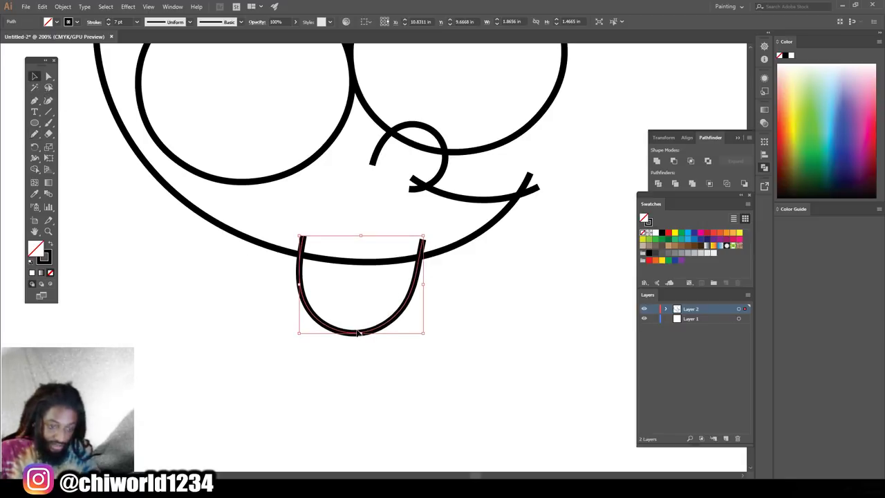
key("Down")
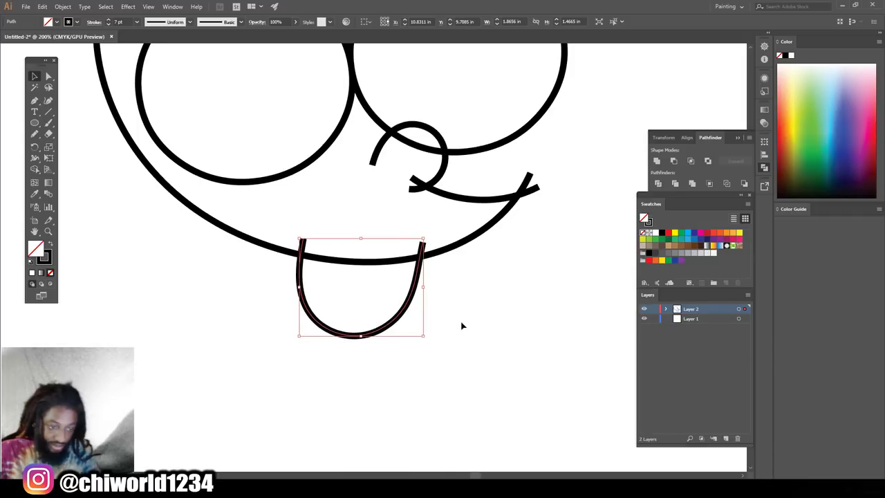
left_click(469, 335)
Step: Check the drawing at 100% and 200% zoom, then return to the Pencil tool
key("ctrl+minus")
key("ctrl+minus")
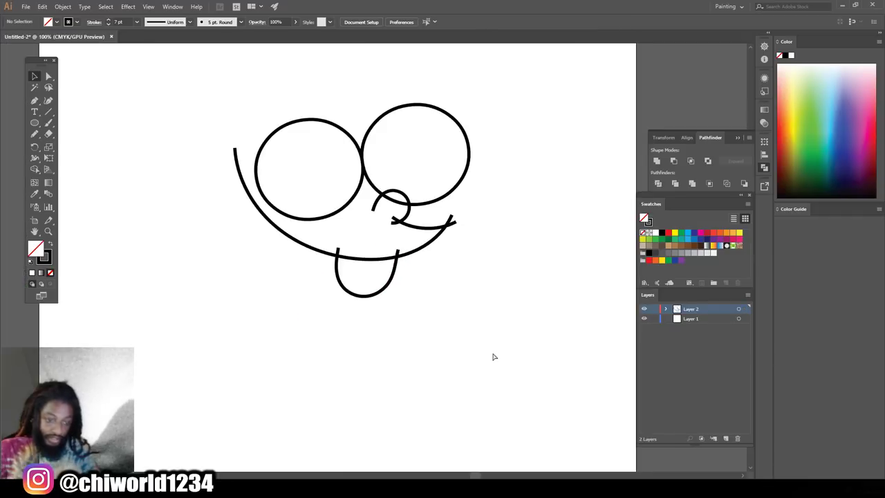
key("ctrl+plus")
key("ctrl+plus")
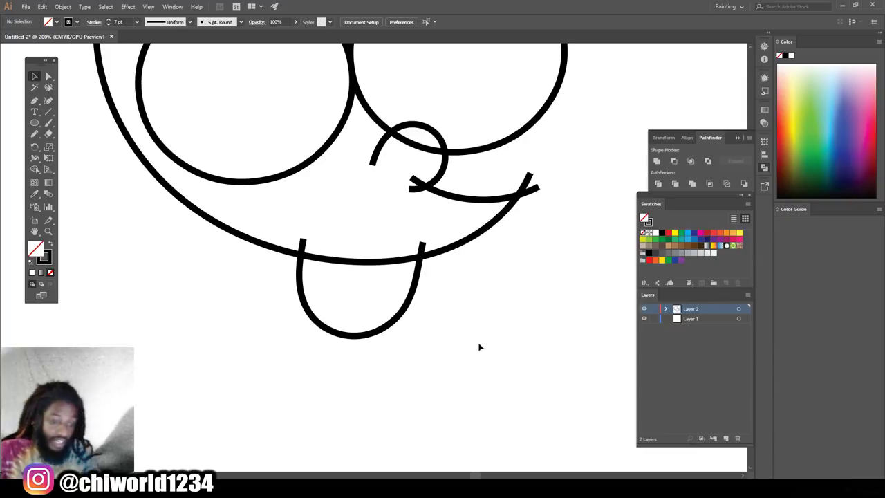
key("ctrl+minus")
key("ctrl+minus")
key("ctrl+plus")
key("ctrl+plus")
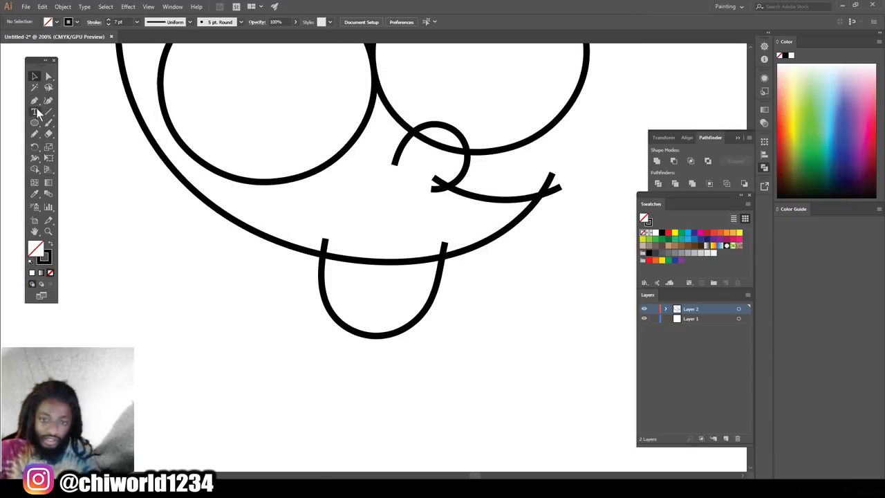
left_click(36, 135)
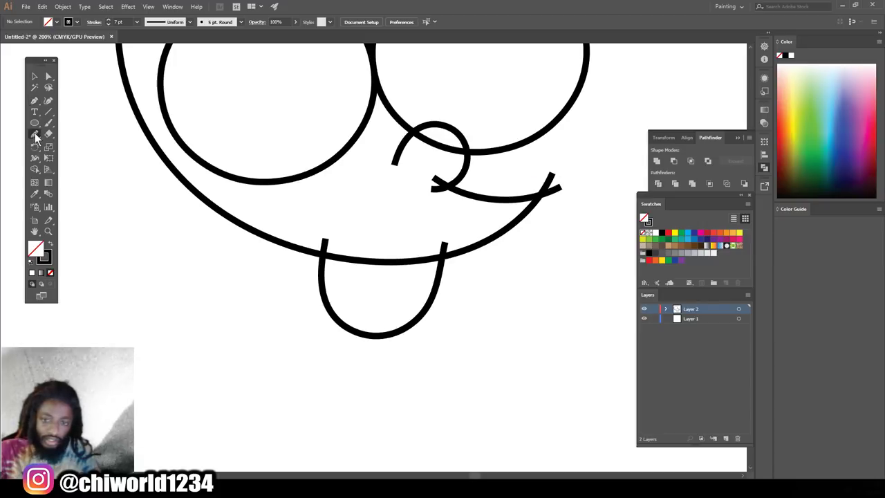
scroll(400, 298, "down", 1)
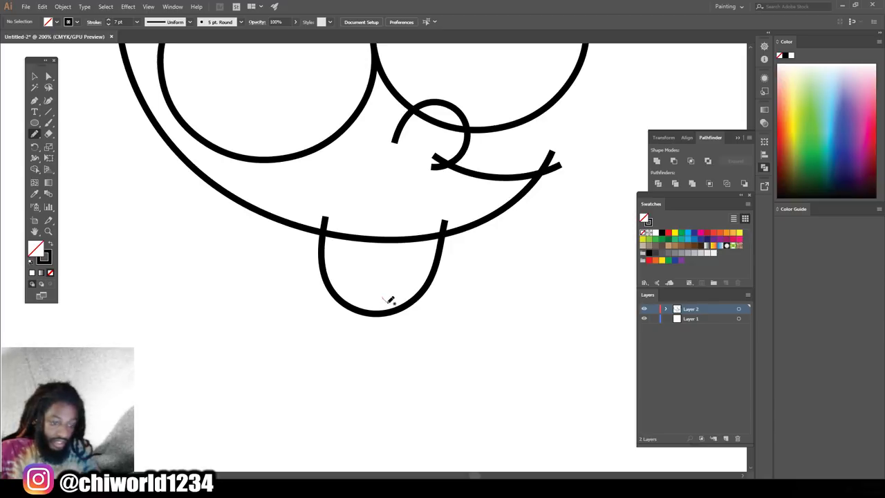
Step: Draw a short diagonal line down-right from the tongue's bottom, then view at 150%
left_click_drag(401, 310, 418, 336)
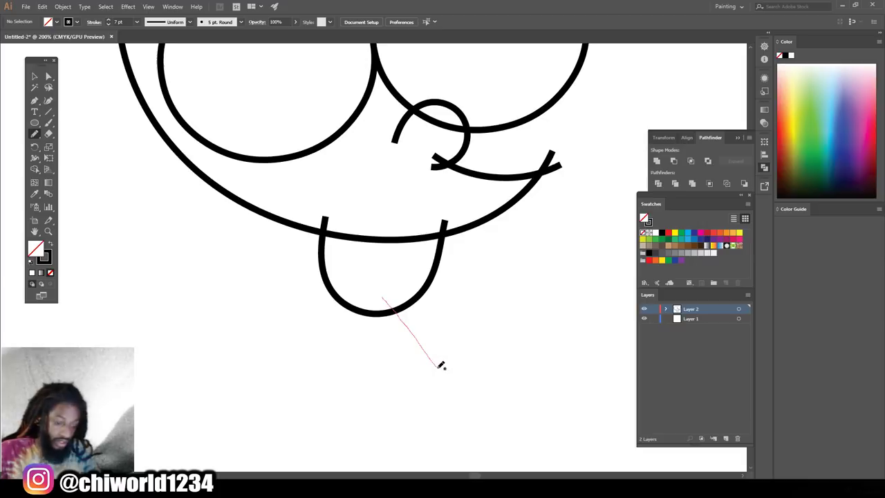
left_click_drag(443, 368, 444, 368)
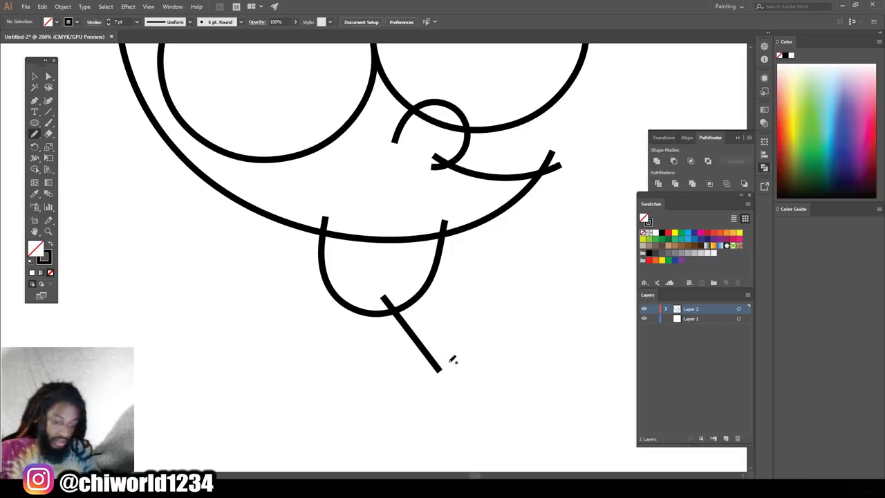
key("ctrl+minus")
key("ctrl+plus")
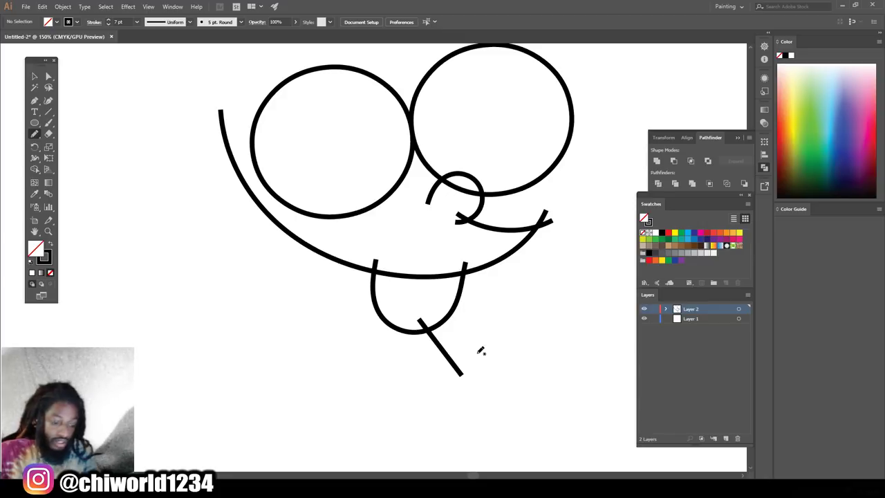
Step: Draw a long jaw curve down the face's left side to below the mouth
mouse_move(467, 358)
left_mouse_down()
mouse_move(392, 380)
mouse_move(345, 369)
mouse_move(307, 345)
mouse_move(272, 306)
mouse_move(232, 206)
mouse_move(228, 149)
mouse_move(247, 83)
left_mouse_up()
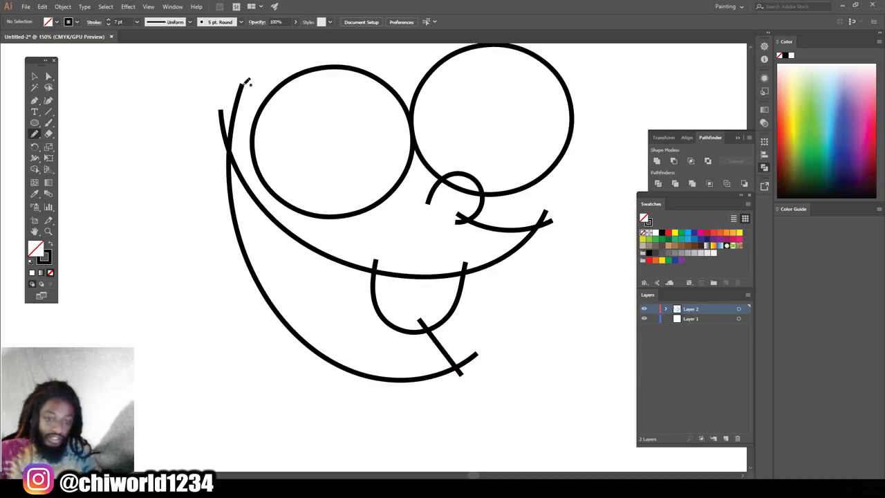
scroll(585, 418, "down", 3)
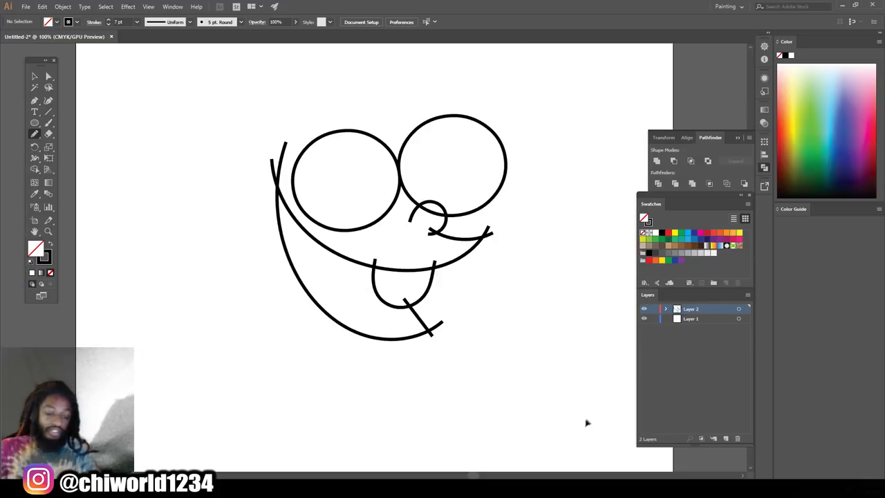
scroll(546, 434, "up", 4)
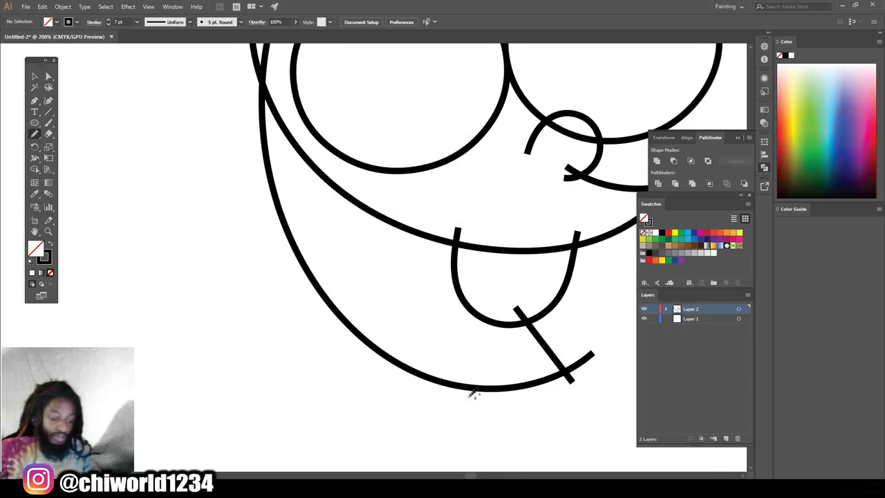
Step: Draw an arc crossing the lower-left part of the face, then view it at 150%
mouse_move(461, 409)
left_mouse_down()
mouse_move(441, 333)
mouse_move(410, 293)
mouse_move(346, 268)
mouse_move(273, 281)
left_mouse_up()
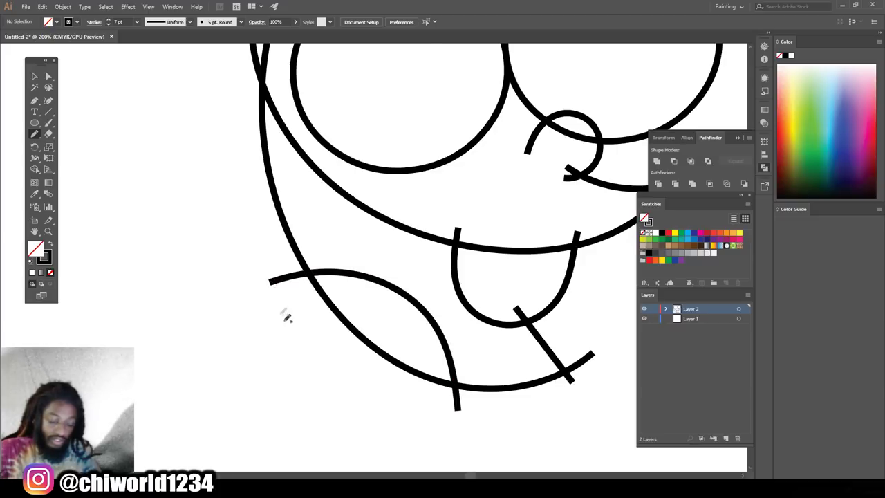
key("ctrl+minus")
key("ctrl+minus")
key("ctrl+minus")
key("ctrl+plus")
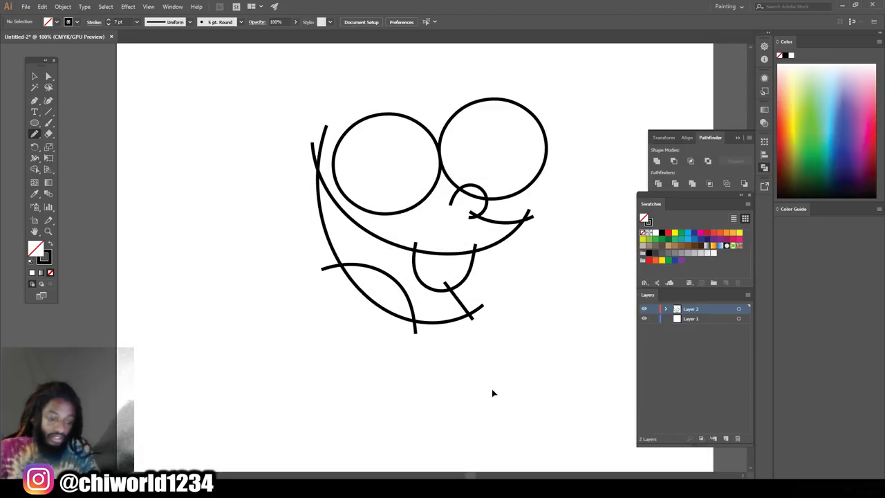
key("ctrl+minus")
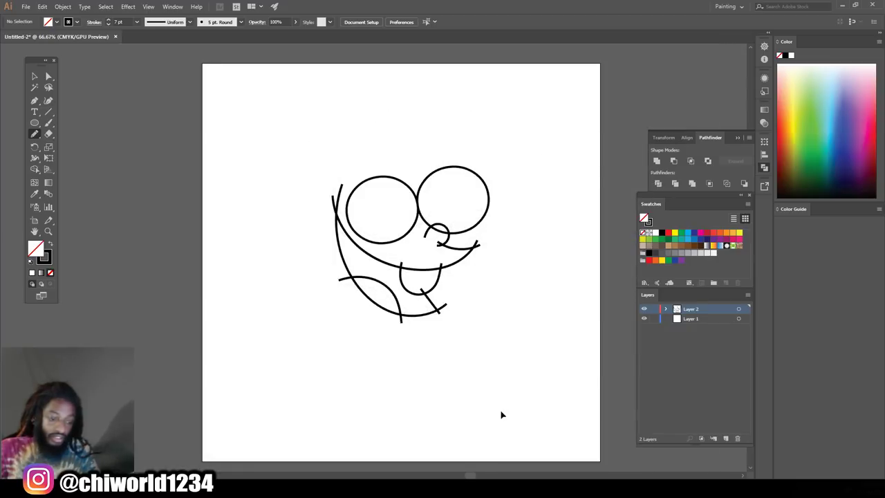
key("ctrl+plus")
key("ctrl+plus")
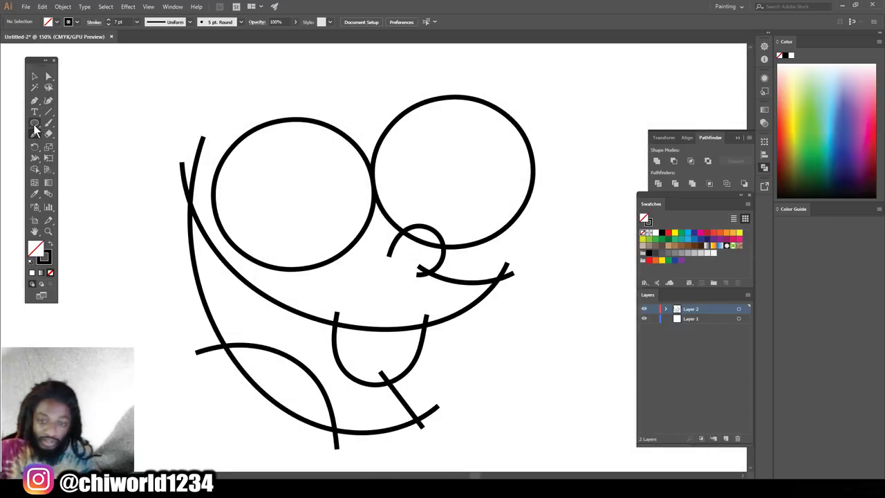
Step: Draw a small circular pupil near the upper-right edge of the left eye with the Ellipse tool
left_click(35, 125)
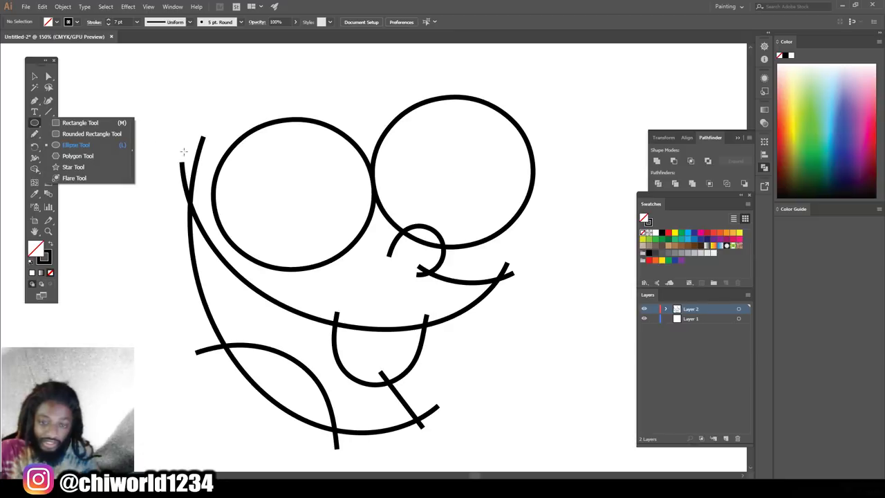
left_click(66, 145)
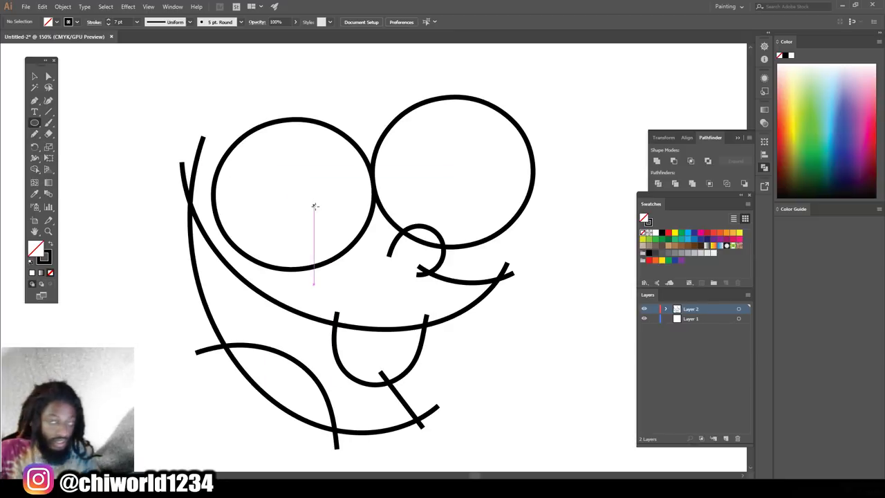
left_click_drag(314, 202, 370, 148)
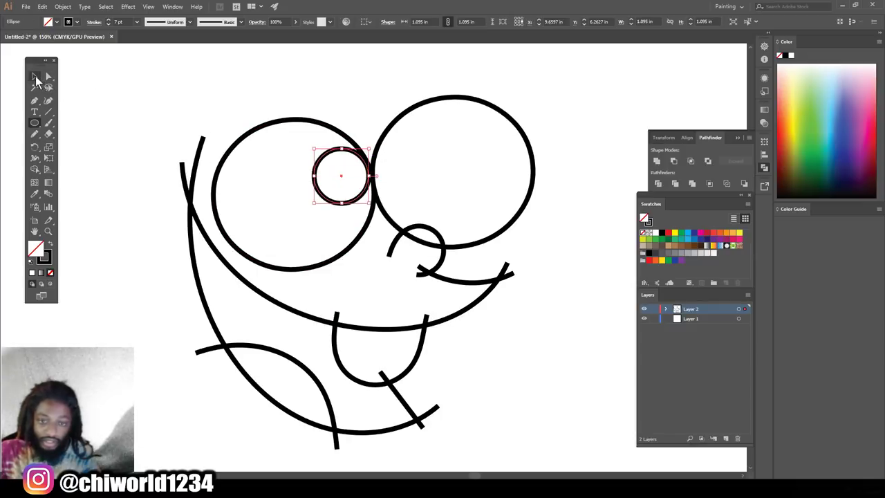
Step: Alt-drag a copy of the pupil into the right eye
left_click(35, 76)
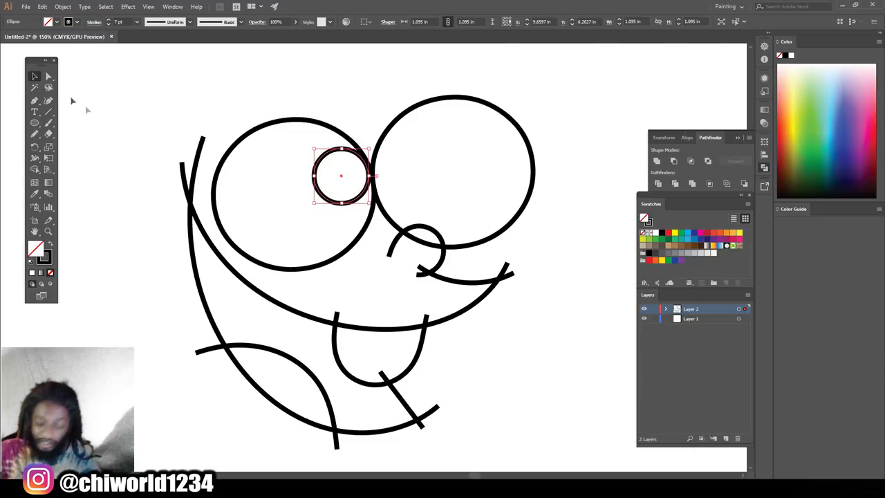
left_click_drag(320, 163, 474, 135)
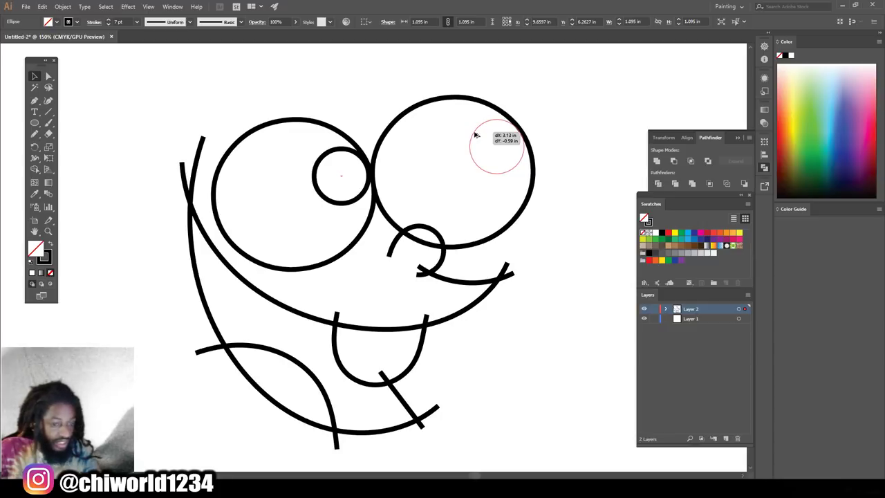
left_click_drag(475, 135, 475, 135)
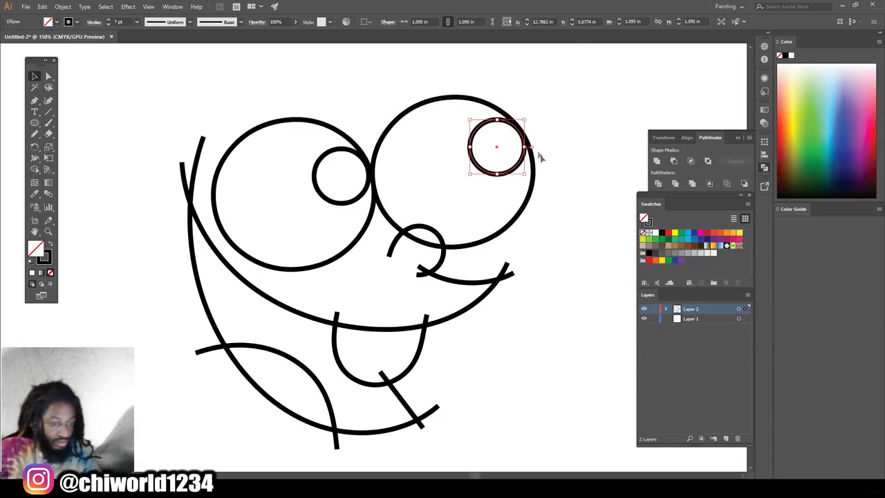
left_click(594, 287)
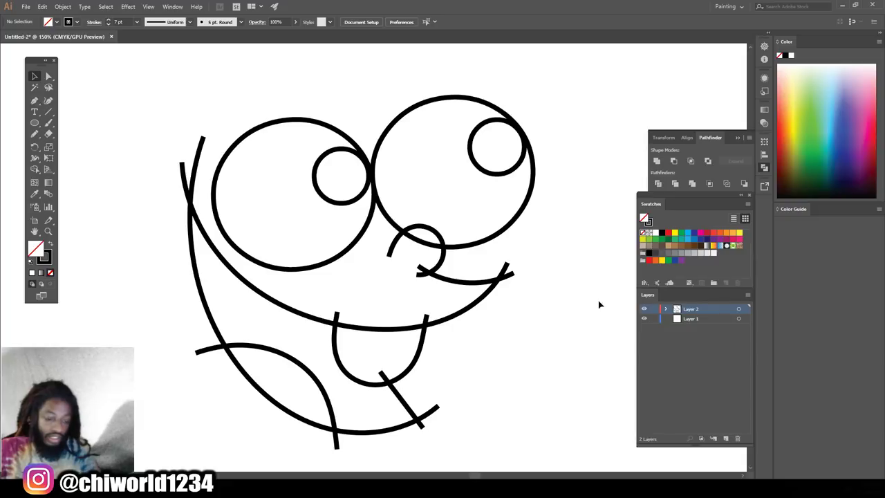
Step: Zoom and scroll around the face at 100% and 150% to check both pupils
key("ctrl+minus")
key("ctrl+minus")
key("ctrl+minus")
key("ctrl+equal")
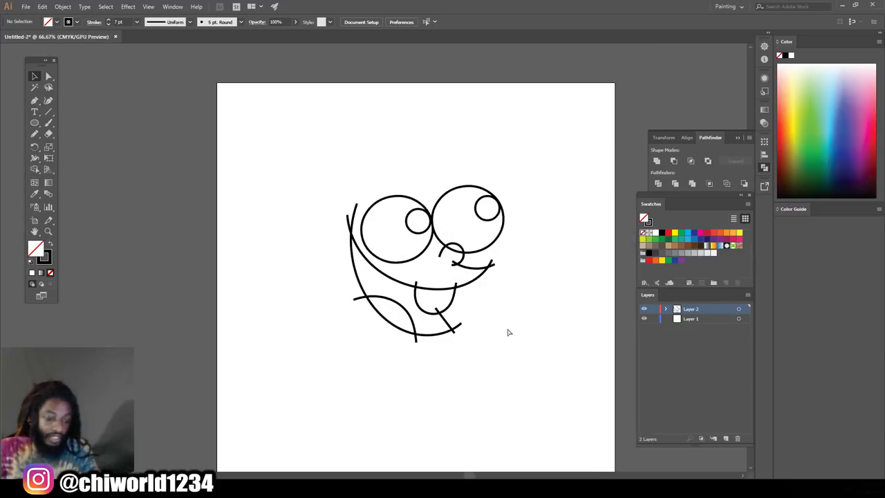
key("ctrl+equal")
scroll(510, 333, "down", 1)
key("ctrl+equal")
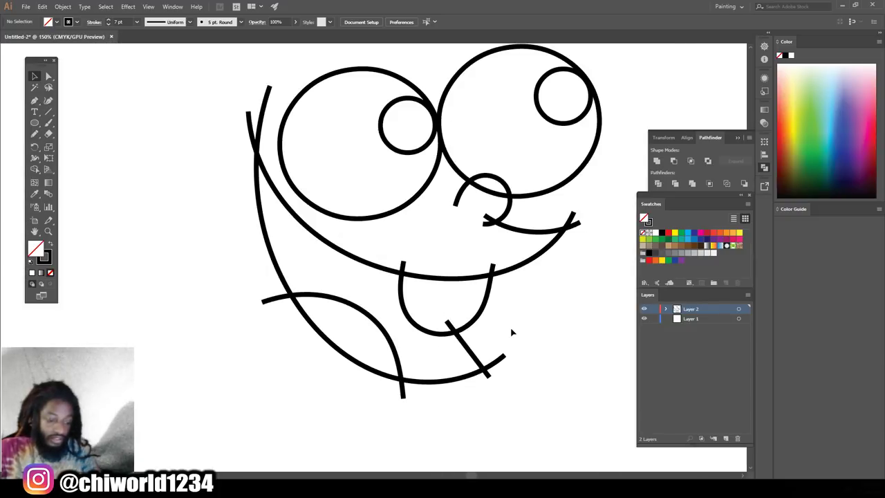
scroll(512, 332, "right", 2)
key("ctrl+minus")
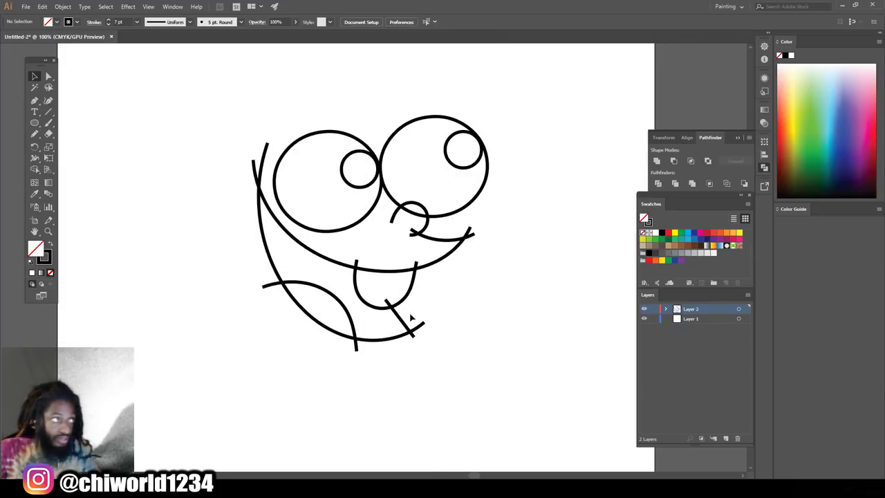
key("ctrl+minus")
key("ctrl+equal")
key("ctrl+equal")
scroll(408, 318, "left", 2)
scroll(408, 318, "up", 3)
scroll(408, 318, "down", 3)
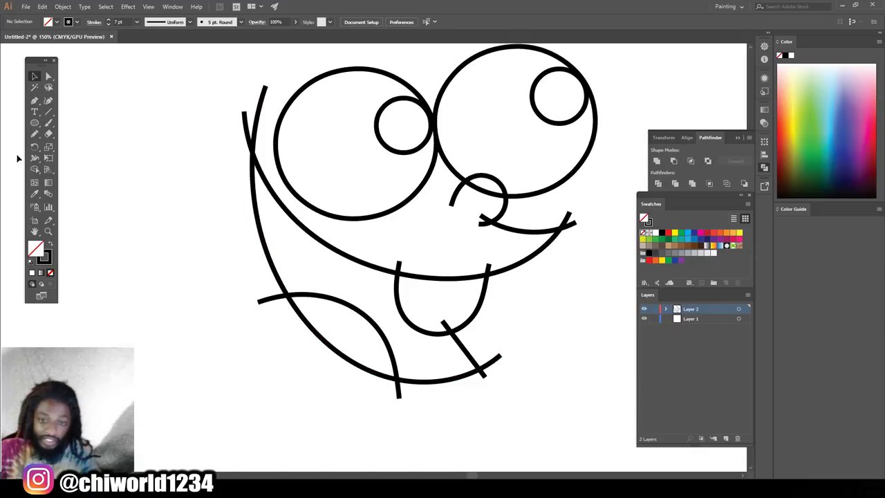
Step: Draw an outlined oval about 2.20 by 1.84 in left of the face, redrawing it once
left_click(34, 123)
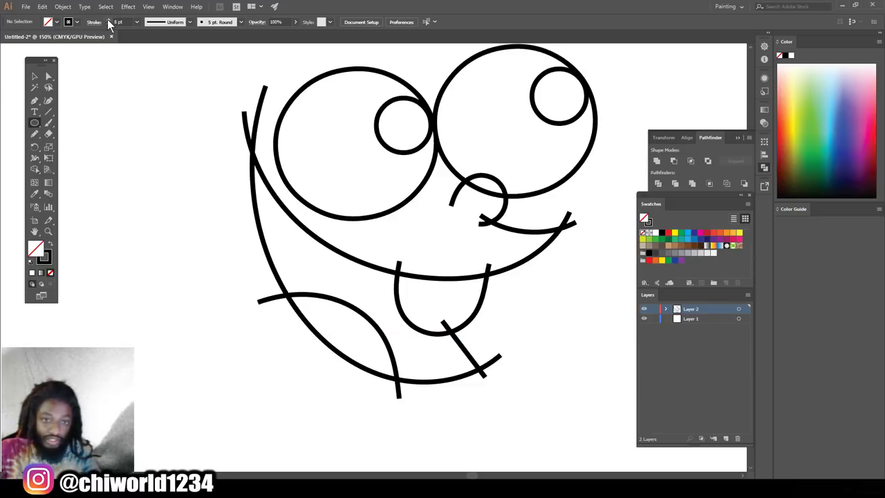
left_click_drag(128, 306, 222, 225)
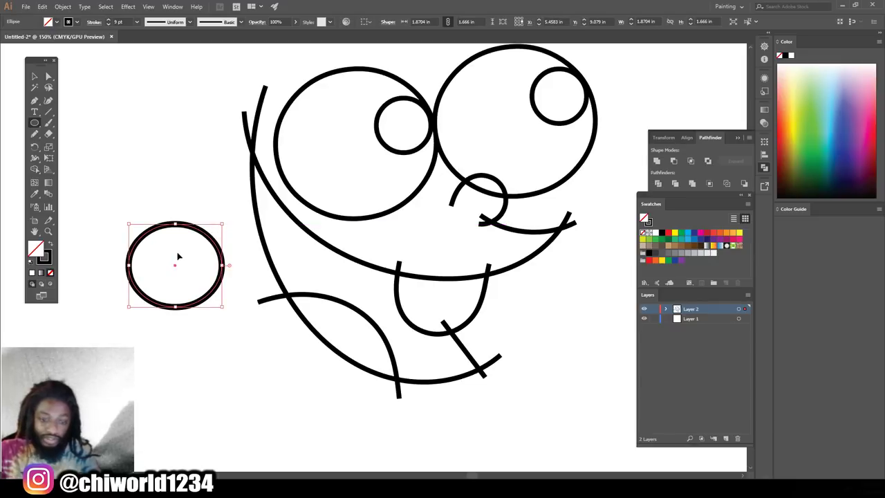
key("ctrl+z")
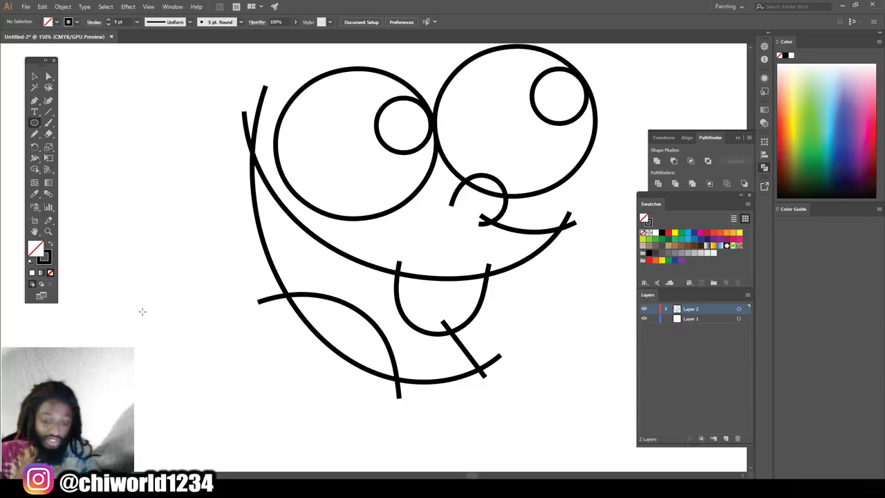
left_click_drag(121, 315, 230, 224)
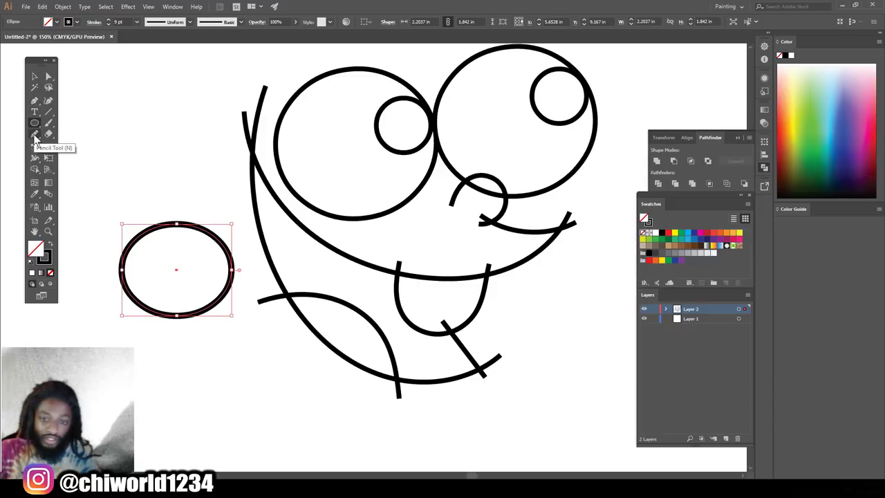
left_click(35, 135)
key("ctrl+minus")
key("ctrl+minus")
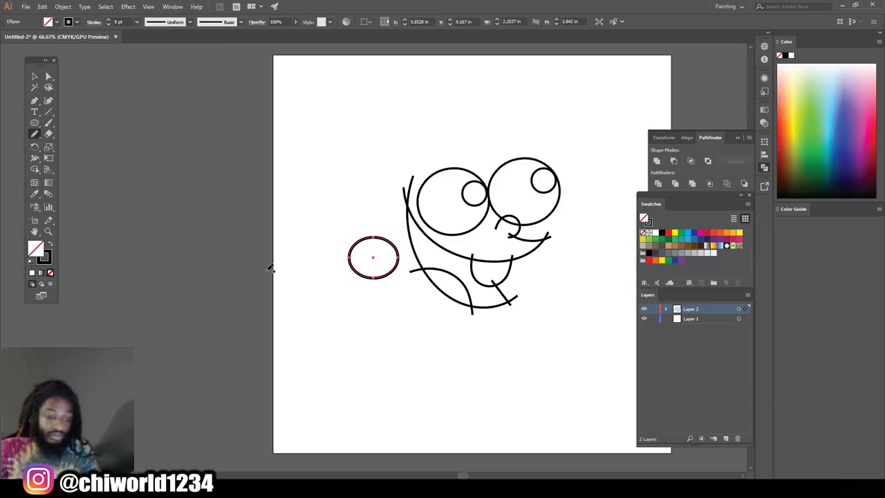
Step: Draw a long curved line sweeping down through the ear oval, redrawing it once
key("ctrl+minus")
key("ctrl+plus")
key("ctrl+plus")
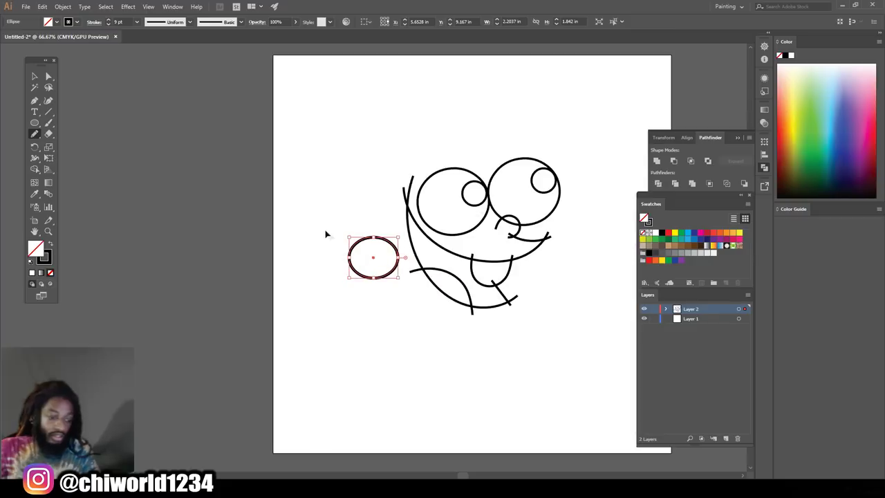
scroll(337, 235, "down", 2)
scroll(336, 239, "right", 5)
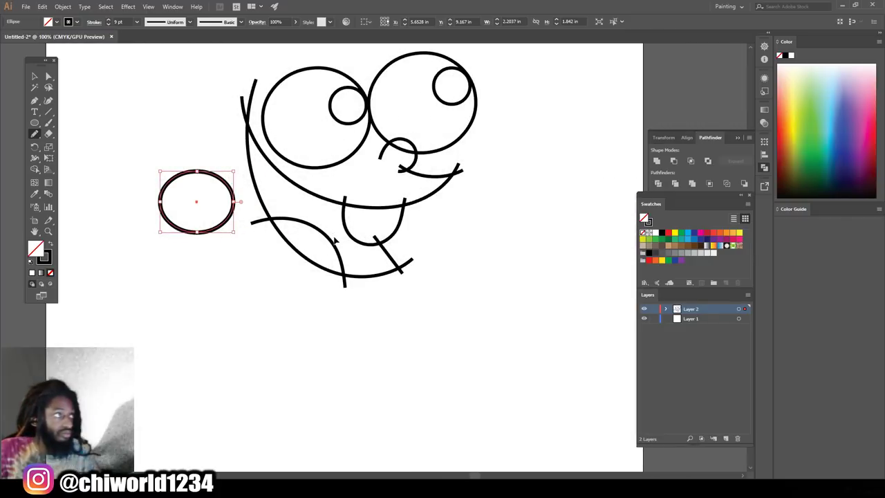
scroll(336, 239, "up", 2)
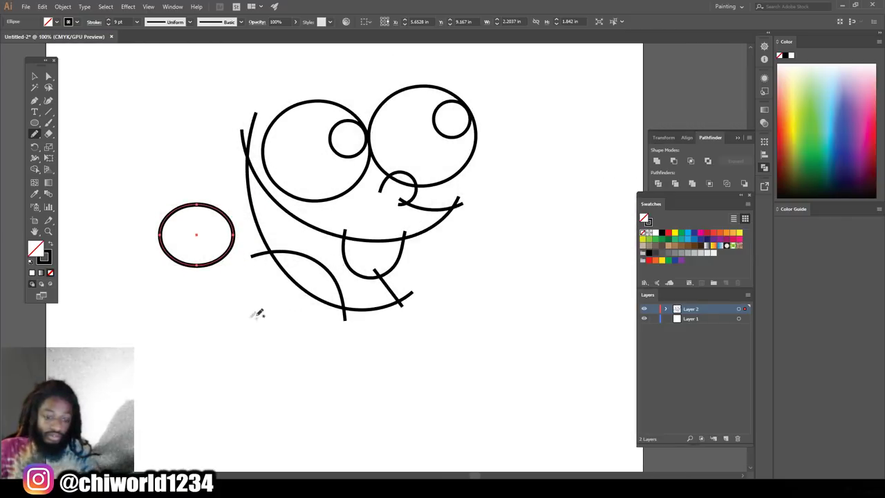
mouse_move(250, 338)
left_mouse_down()
mouse_move(220, 212)
mouse_move(158, 130)
left_mouse_up()
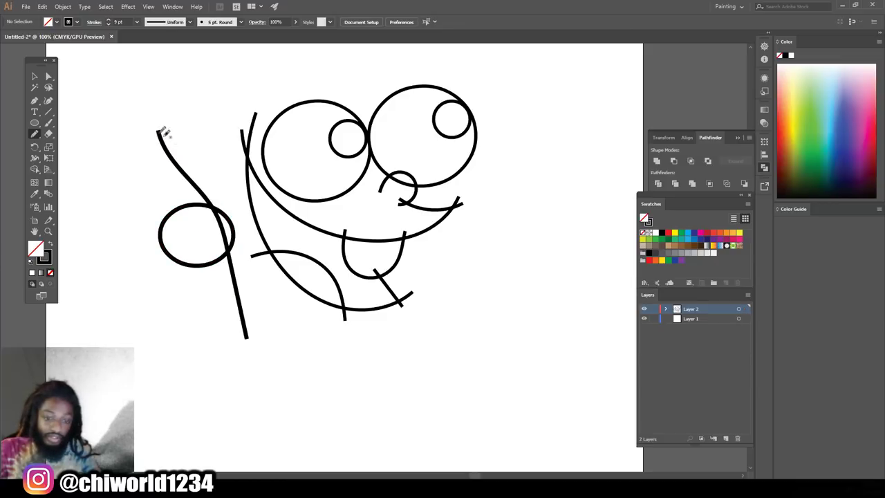
key("ctrl+z")
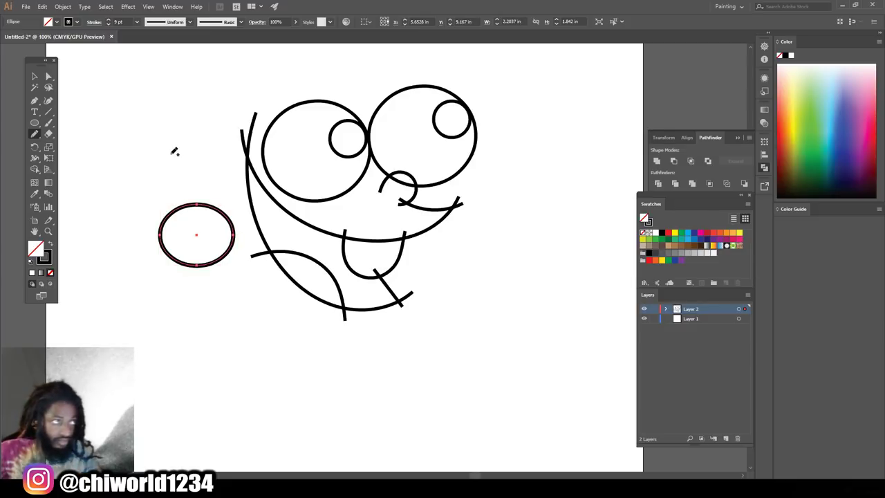
mouse_move(172, 147)
left_mouse_down()
mouse_move(227, 253)
mouse_move(248, 365)
left_mouse_up()
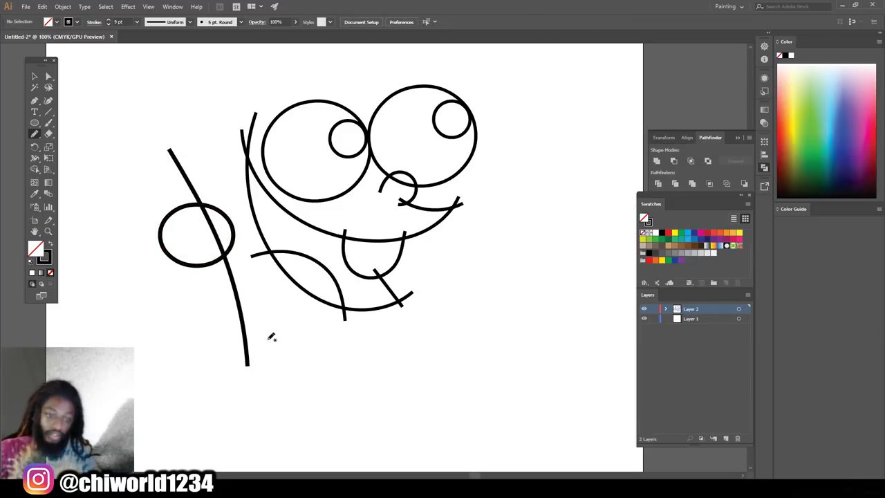
Step: Raise the stroke weight of the big face curve, then deselect it
key("ctrl+minus")
key("ctrl+plus")
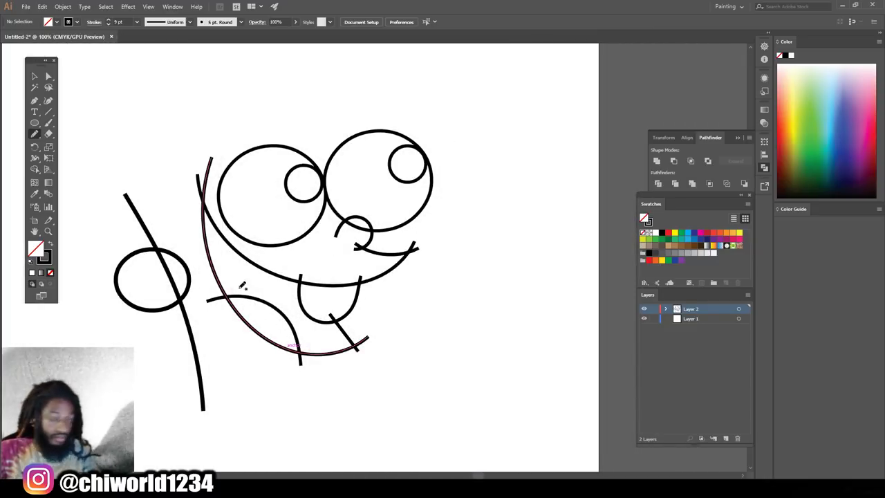
left_click(107, 20)
left_click(107, 21)
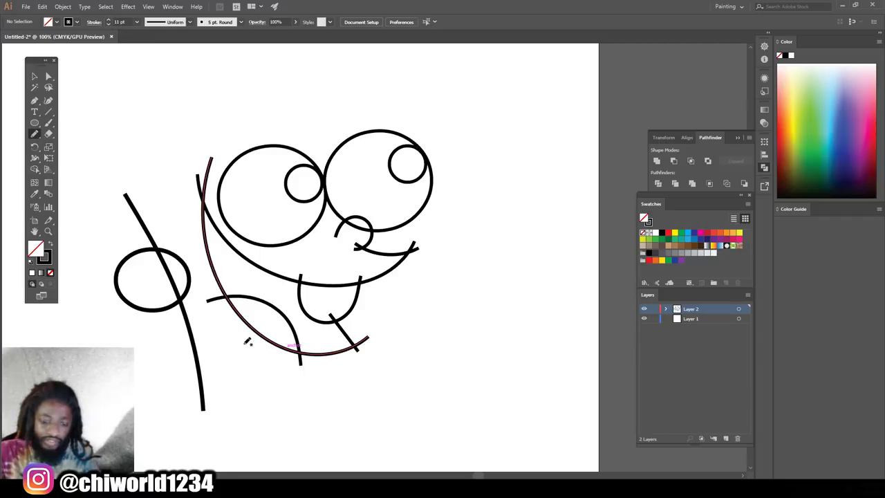
key("ctrl+shift+a")
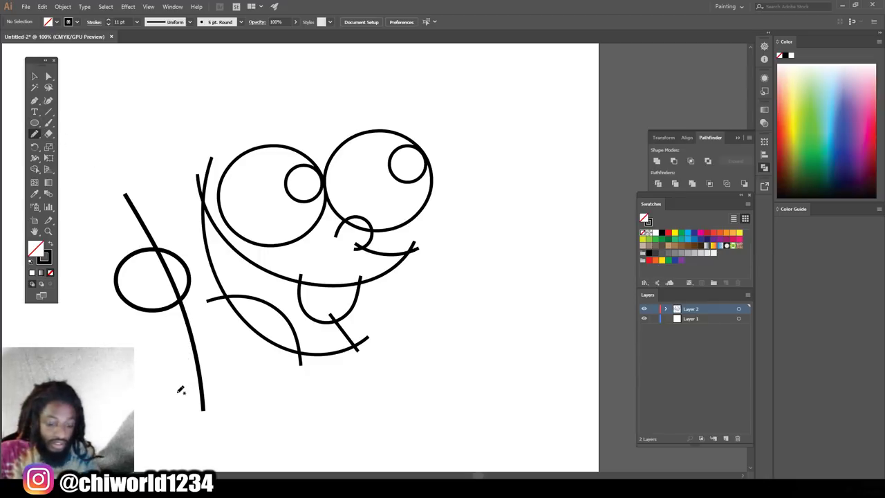
Step: Draw a thick head outline along the bottom and up the right side, redrawing it once
mouse_move(176, 387)
left_mouse_down()
mouse_move(261, 398)
mouse_move(370, 379)
mouse_move(408, 361)
mouse_move(439, 326)
mouse_move(461, 284)
mouse_move(462, 257)
mouse_move(401, 80)
left_mouse_up()
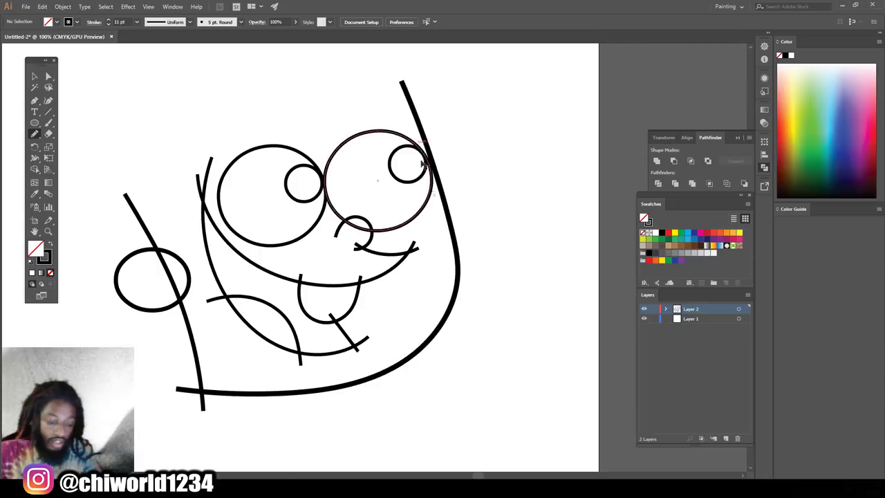
key("ctrl+minus")
key("ctrl+minus")
key("ctrl+plus")
key("ctrl+plus")
scroll(385, 330, "up", 2)
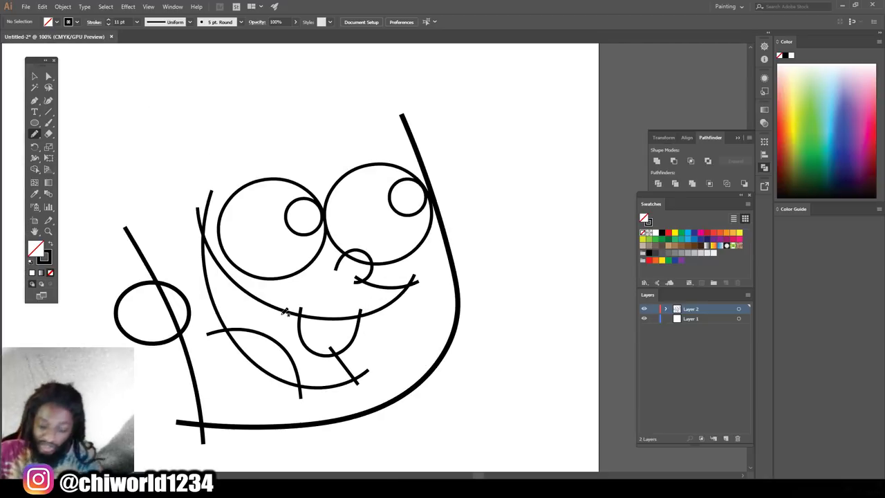
key("ctrl+z")
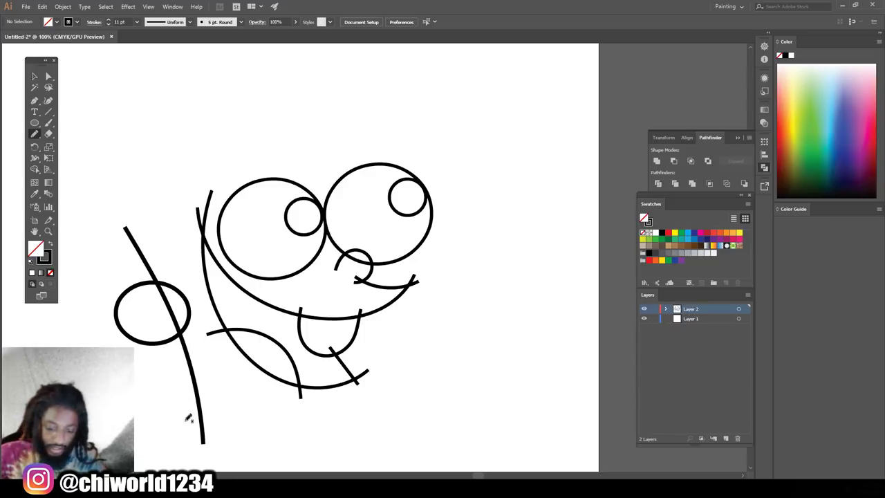
mouse_move(186, 423)
left_mouse_down()
mouse_move(361, 406)
mouse_move(441, 368)
mouse_move(463, 344)
mouse_move(476, 291)
mouse_move(471, 246)
mouse_move(405, 111)
left_mouse_up()
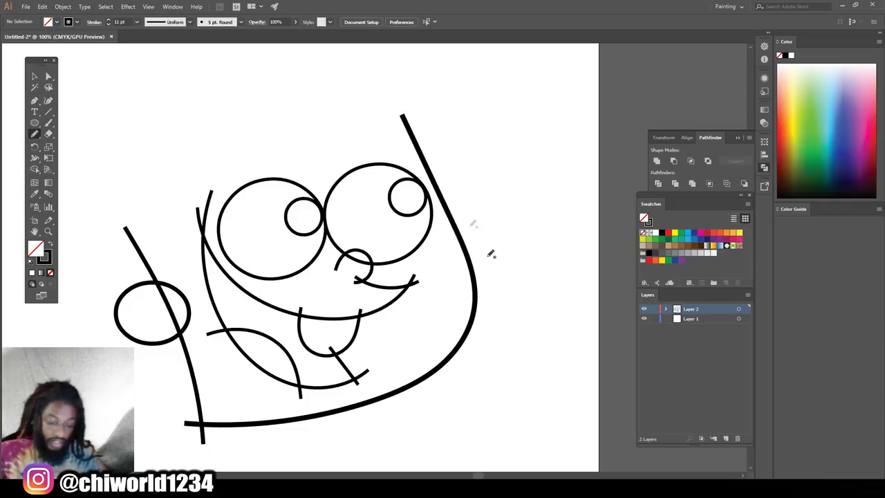
key("ctrl+minus")
key("ctrl+minus")
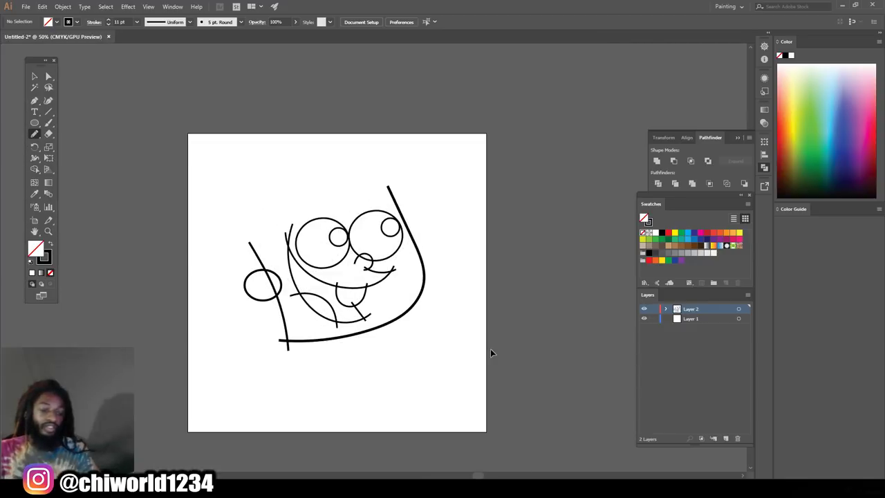
key("ctrl+plus")
key("ctrl+1")
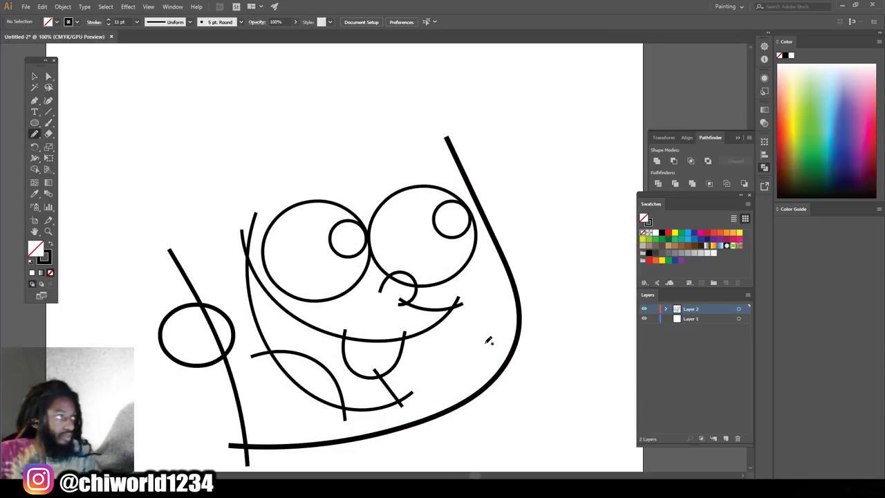
scroll(419, 337, "up", 1)
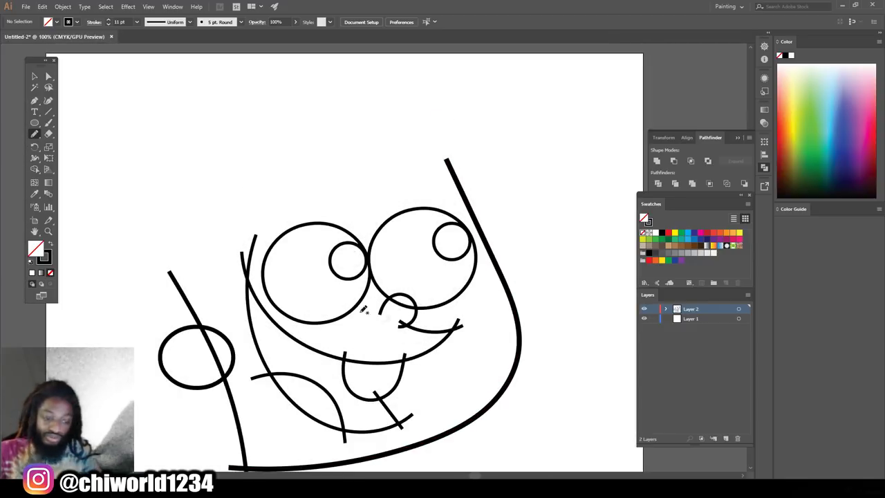
Step: Set stroke to 9 pt and draw a 3.53 by 0.93 in rectangle above the left eye
left_click(107, 24)
left_click(108, 25)
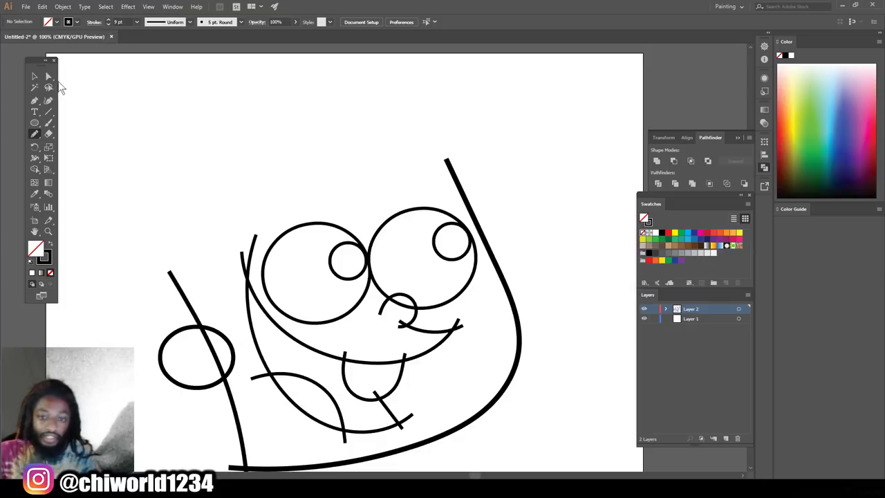
left_click(34, 123)
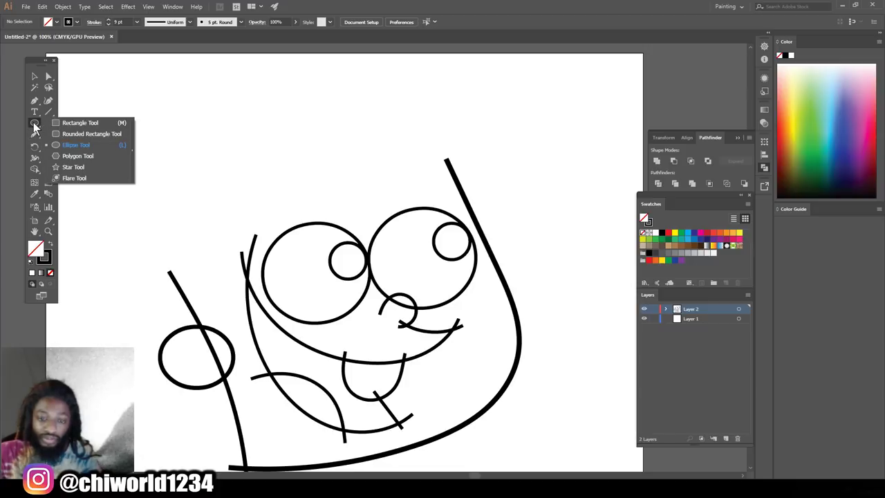
left_click(71, 122)
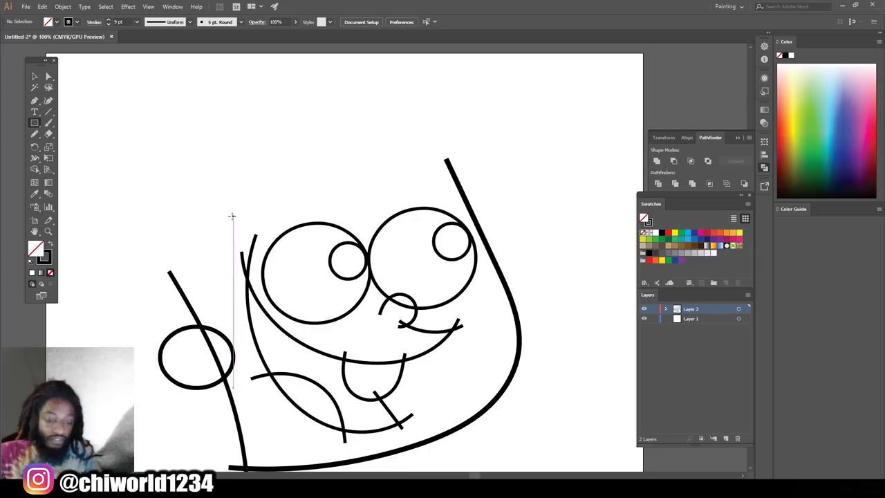
left_click_drag(233, 215, 351, 184)
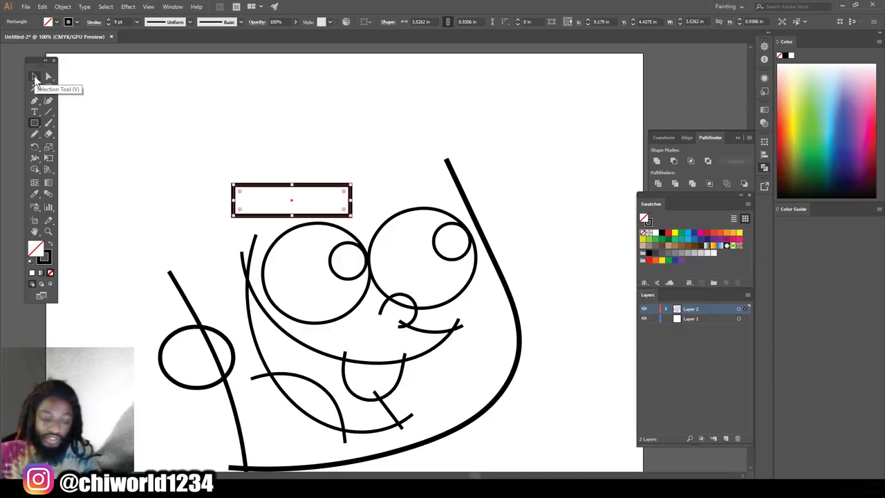
Step: Tilt and lift the hat rectangle, then Alt-drag a flatter copy onto the top right of the head
left_click(34, 78)
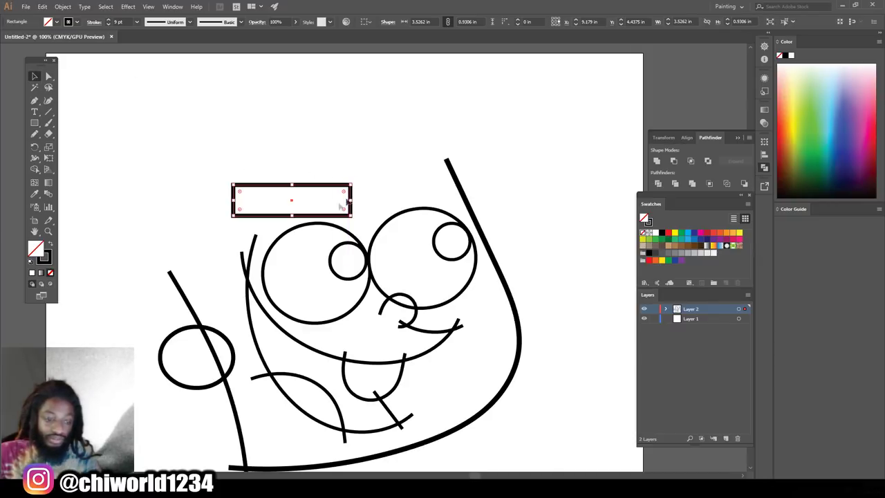
left_click_drag(354, 181, 361, 168)
left_click_drag(303, 179, 303, 173)
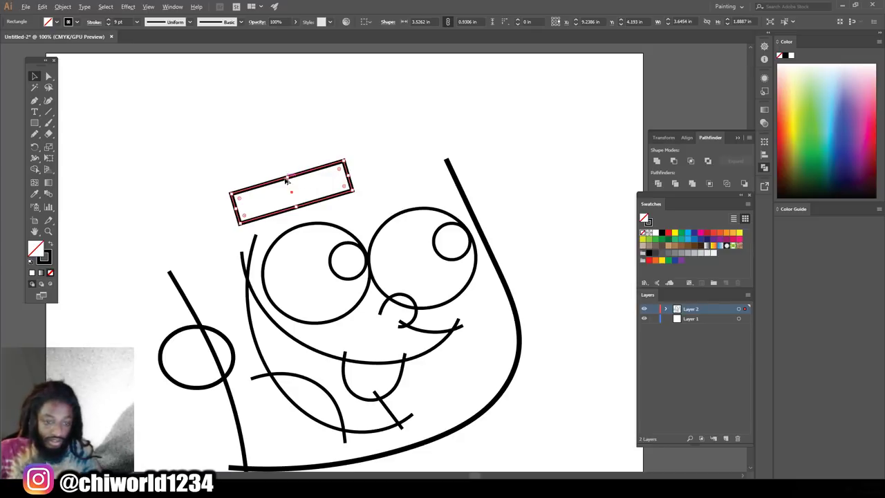
left_click_drag(276, 182, 407, 143)
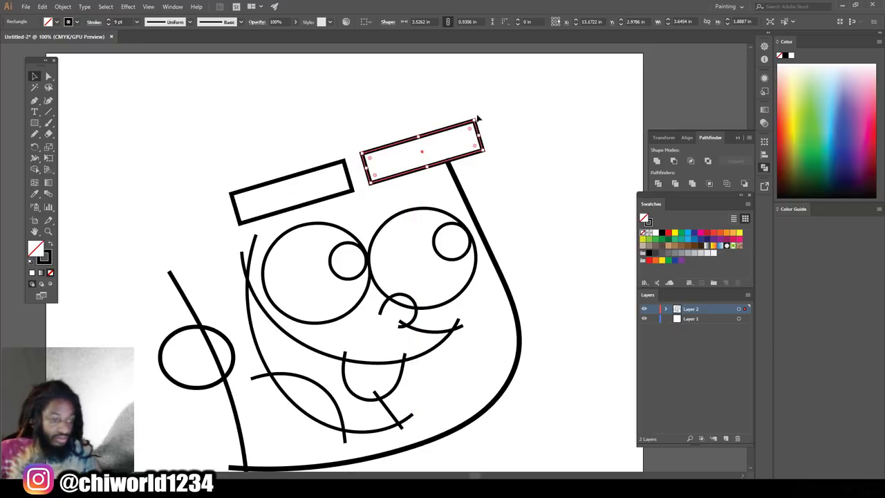
left_click_drag(477, 116, 483, 130)
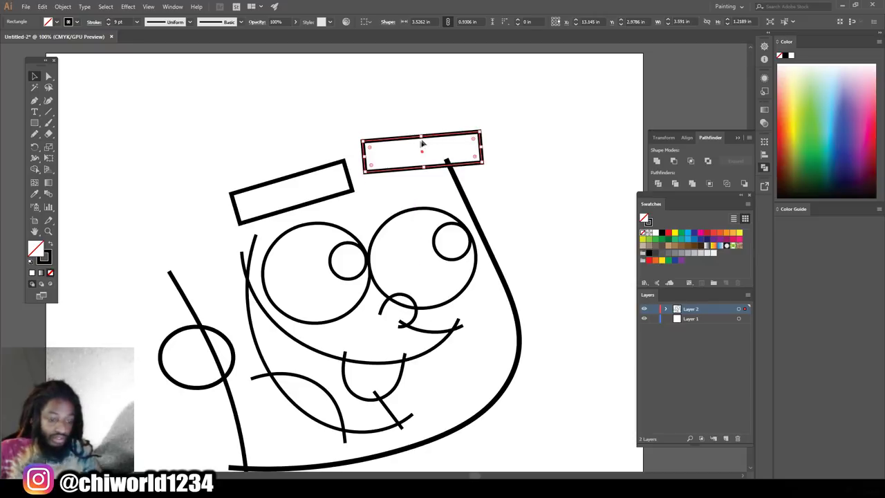
left_click_drag(414, 141, 409, 130)
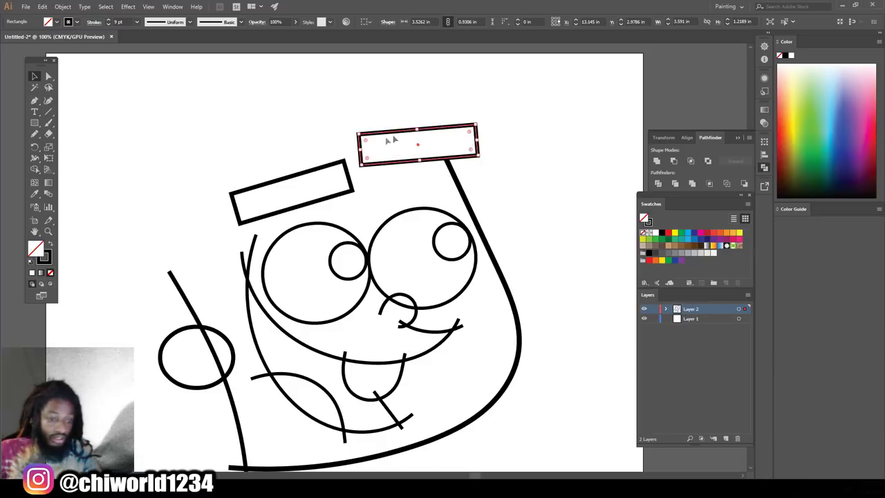
Step: Nudge the left rectangle up and left with arrow keys and rotate it to 30°
left_click(302, 176)
key("Up")
key("Up")
key("Up")
key("Up")
key("Up")
key("Up")
key("Up")
key("Up")
key("Up")
key("Up")
key("Up")
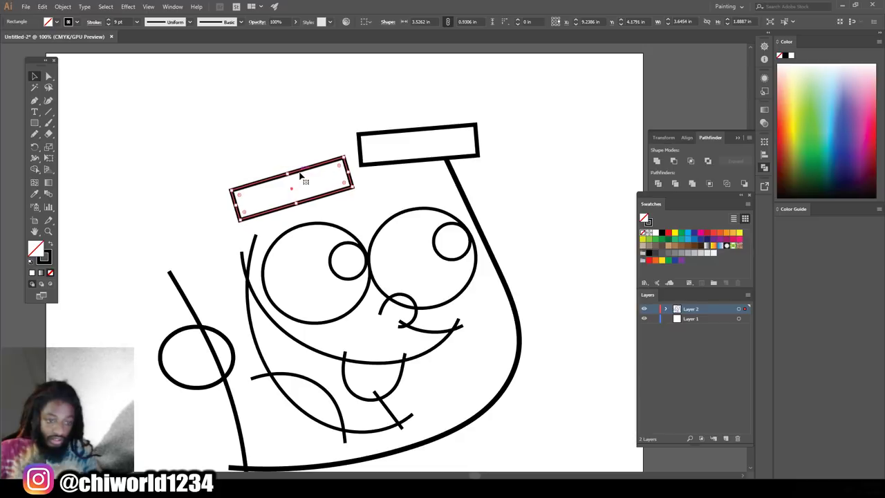
key("Up")
key("Up")
key("Up")
key("Up")
key("Up")
key("Up")
key("Up")
key("Up")
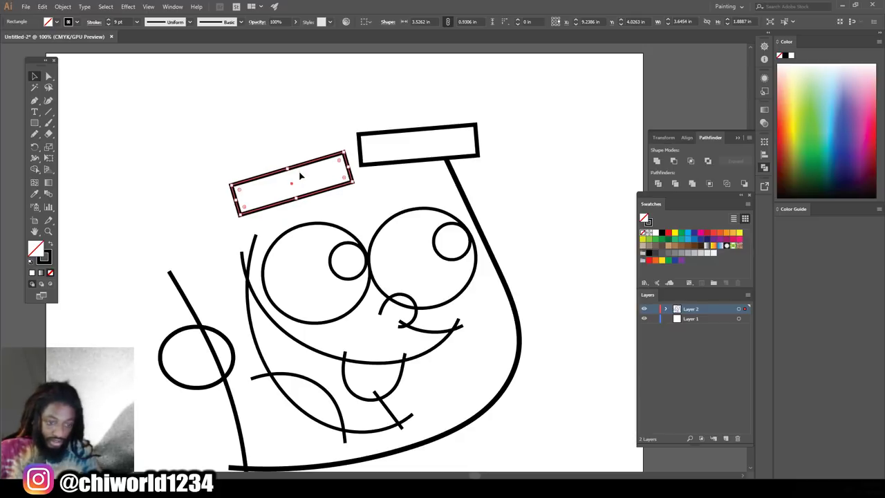
key("Left")
key("Left")
key("Left")
key("Left")
key("Left")
key("Left")
key("Left")
key("Left")
key("Left")
key("Left")
key("Left")
key("Left")
key("Left")
key("Left")
key("Left")
key("Left")
key("Left")
key("Left")
key("Left")
key("Left")
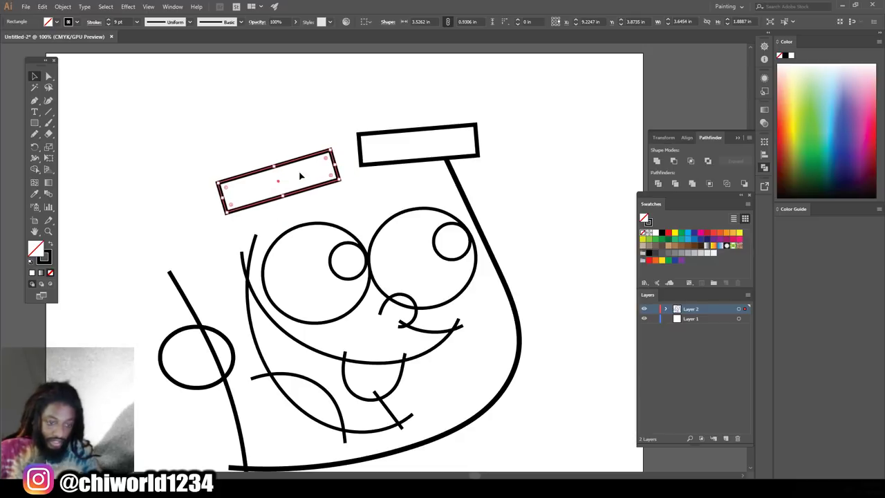
key("Up")
key("Up")
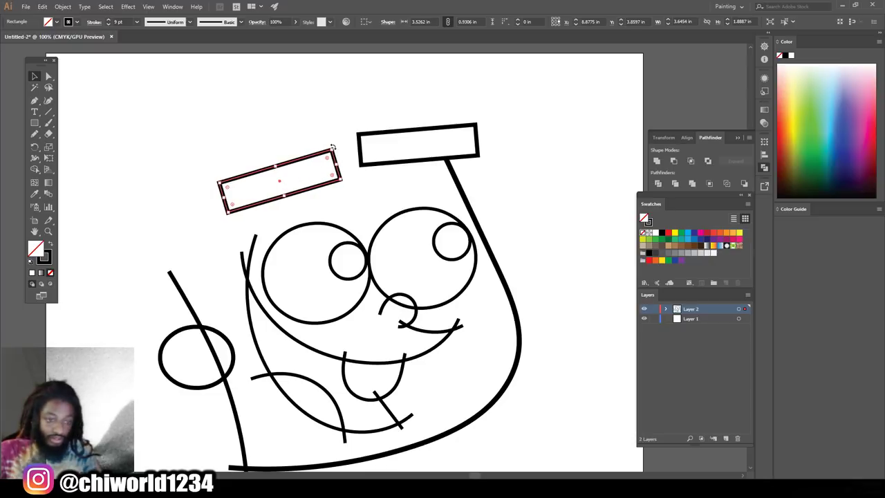
left_click_drag(331, 147, 329, 136)
left_click(618, 263)
key("ctrl+minus")
Step: Select all the face strokes and expand them into shapes with Object > Expand
key("ctrl+minus")
key("ctrl+minus")
key("ctrl+minus")
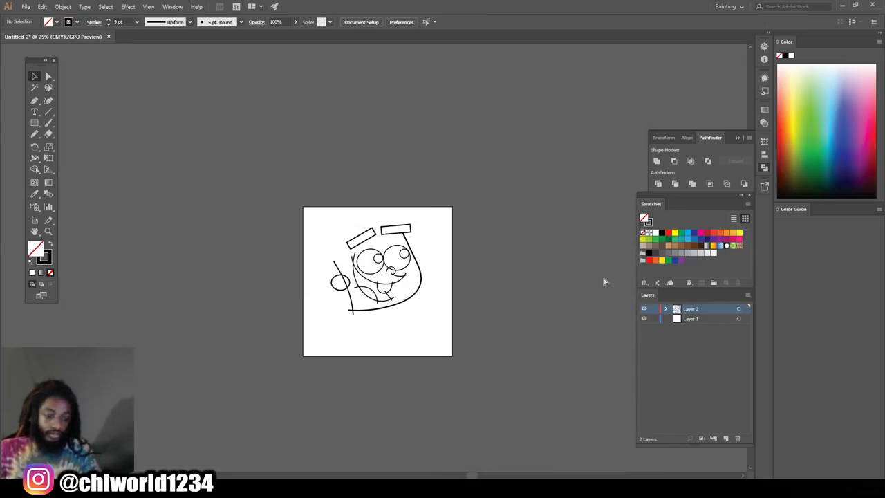
key("ctrl+plus")
key("ctrl+plus")
key("ctrl+plus")
key("ctrl+minus")
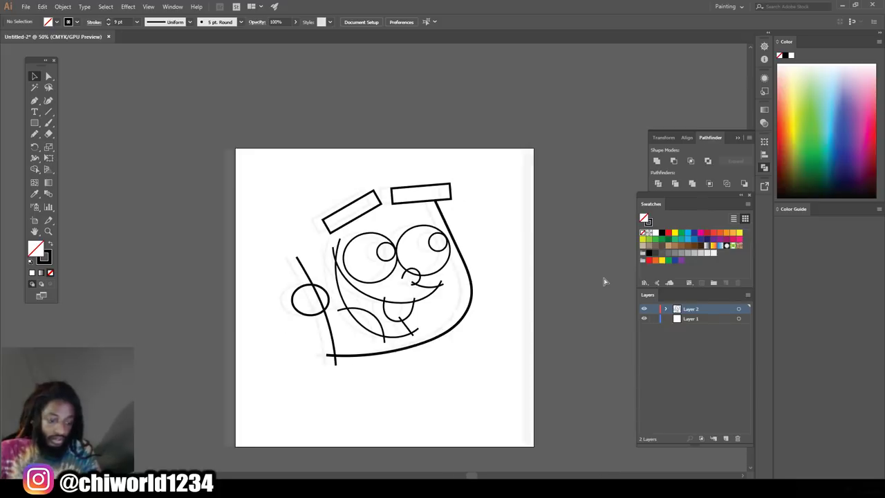
key("ctrl+plus")
key("ctrl+plus")
key("ctrl+minus")
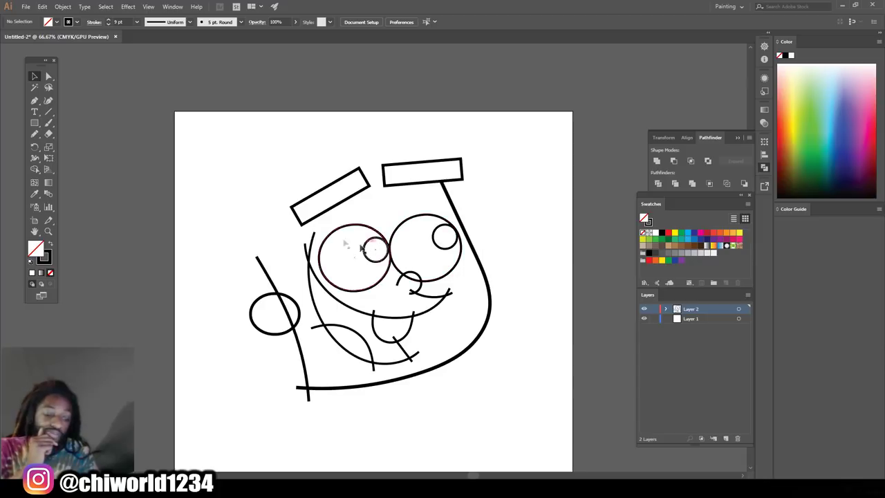
left_click(33, 78)
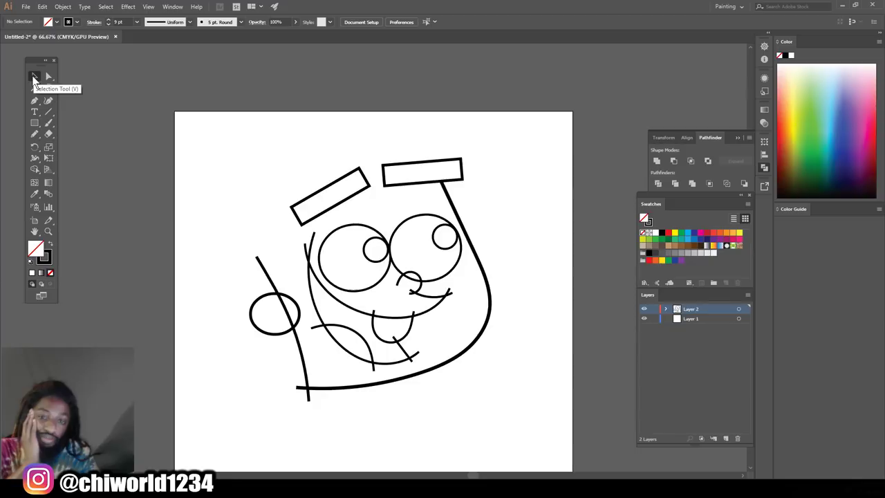
mouse_move(193, 122)
left_mouse_down()
mouse_move(470, 223)
mouse_move(558, 372)
mouse_move(552, 418)
left_mouse_up()
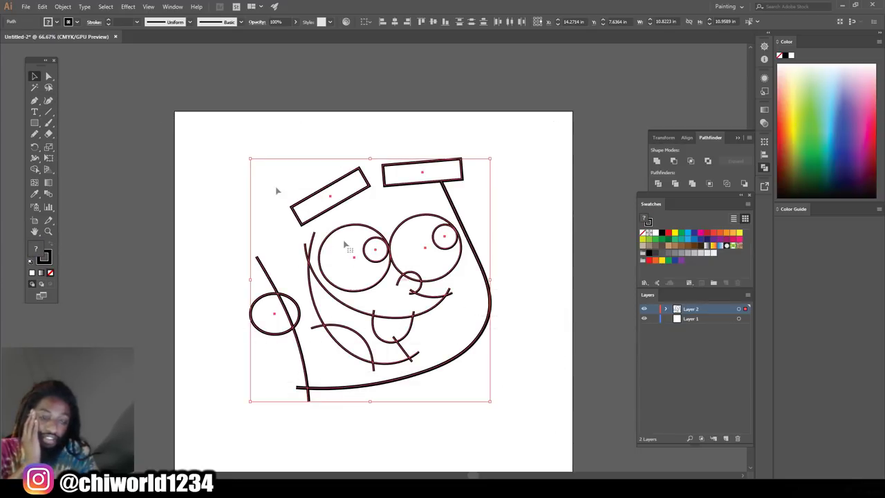
left_click(61, 7)
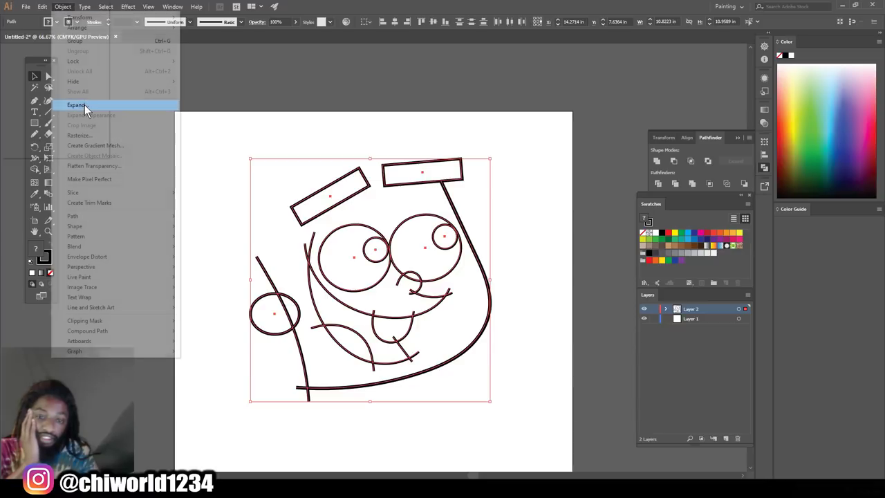
left_click(84, 104)
left_click(42, 137)
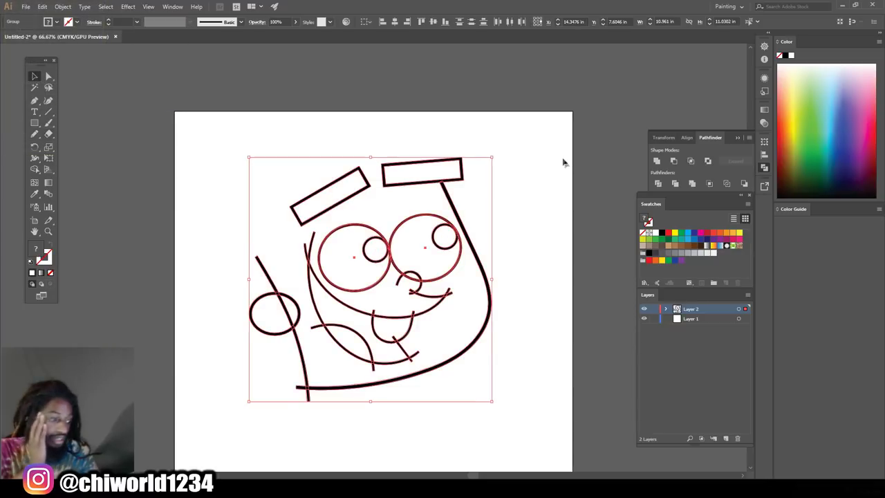
Step: Marquee-select the expanded artwork and apply Pathfinder Divide to split it at every crossing
left_click(170, 8)
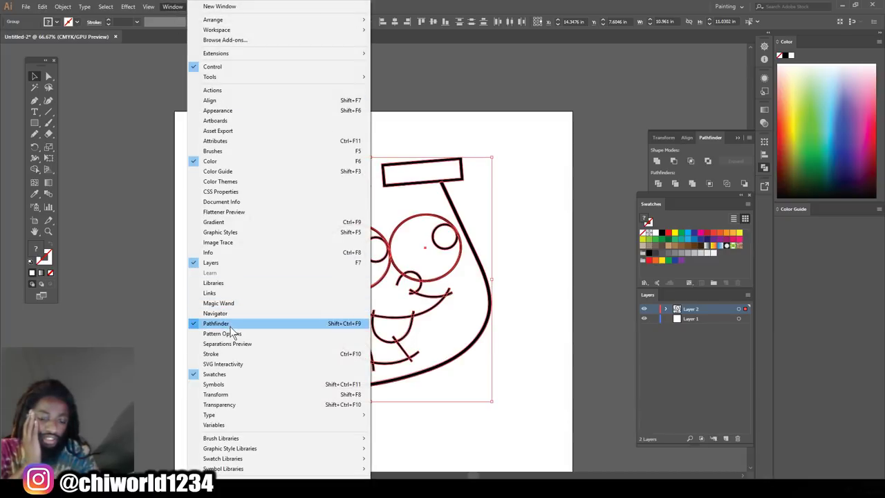
left_click(661, 95)
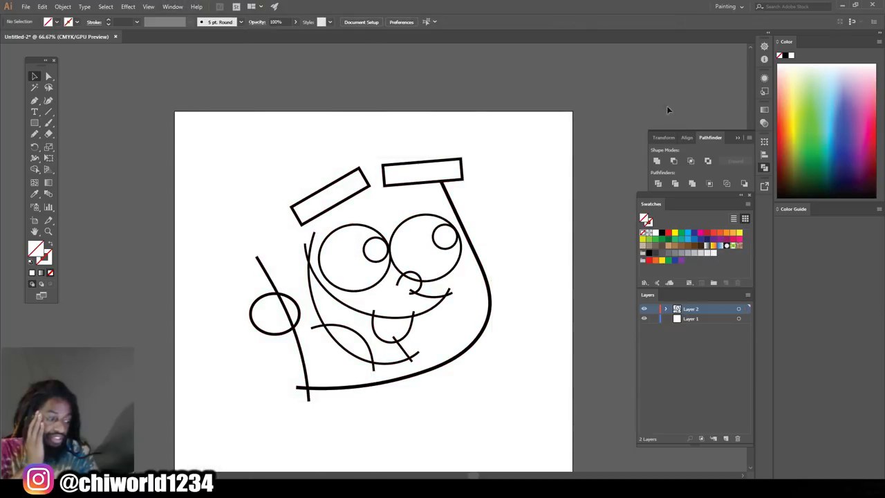
left_click(658, 182)
left_click(539, 255)
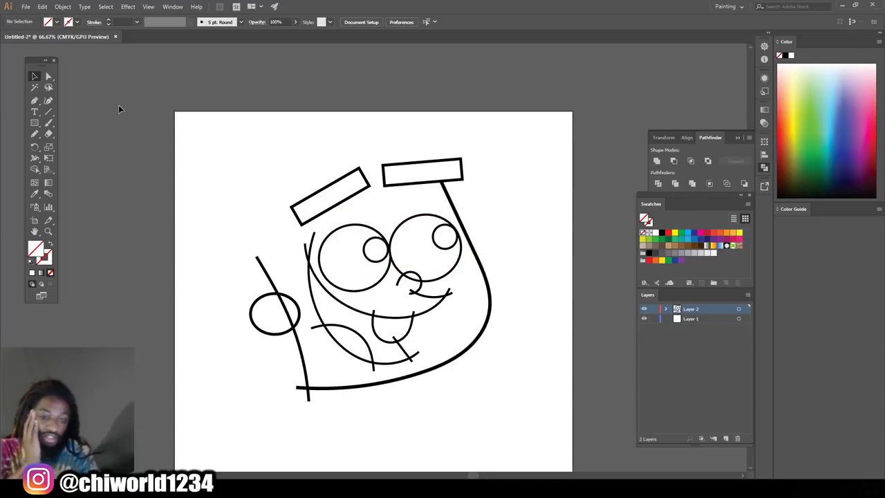
mouse_move(262, 160)
left_mouse_down()
mouse_move(527, 364)
mouse_move(559, 417)
mouse_move(560, 342)
left_mouse_up()
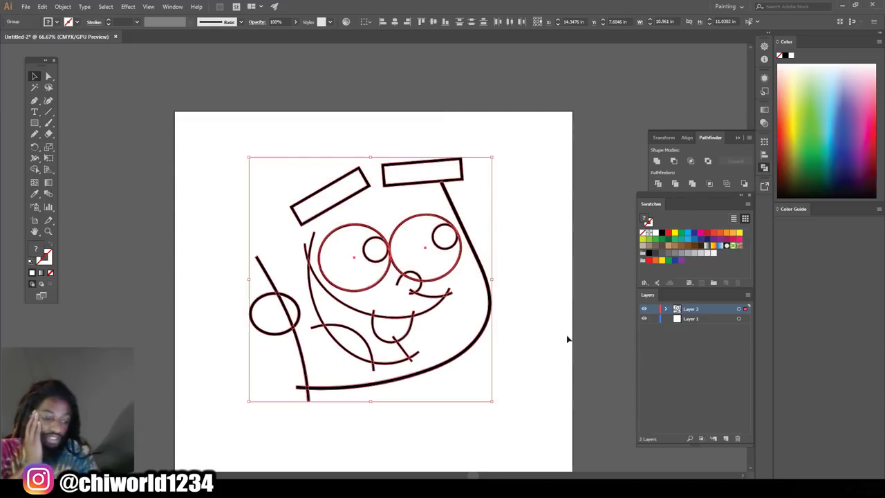
left_click(660, 183)
scroll(541, 205, "down", 2)
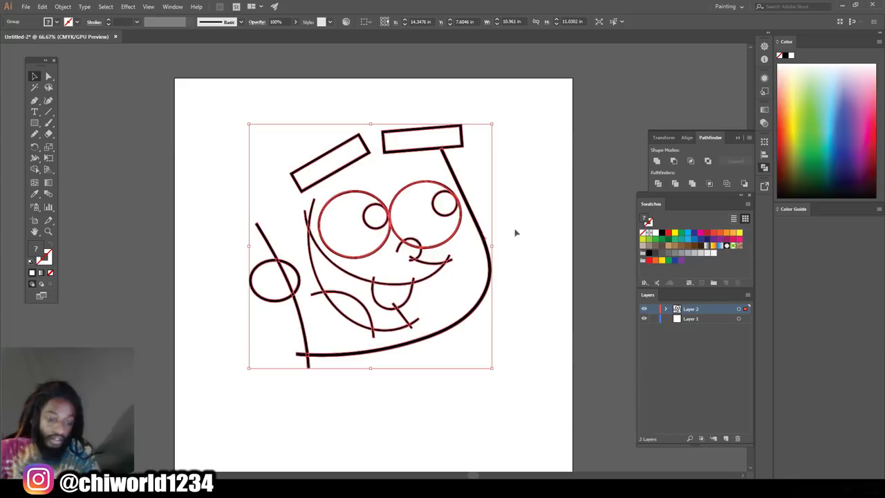
left_click(50, 80)
left_click(231, 235)
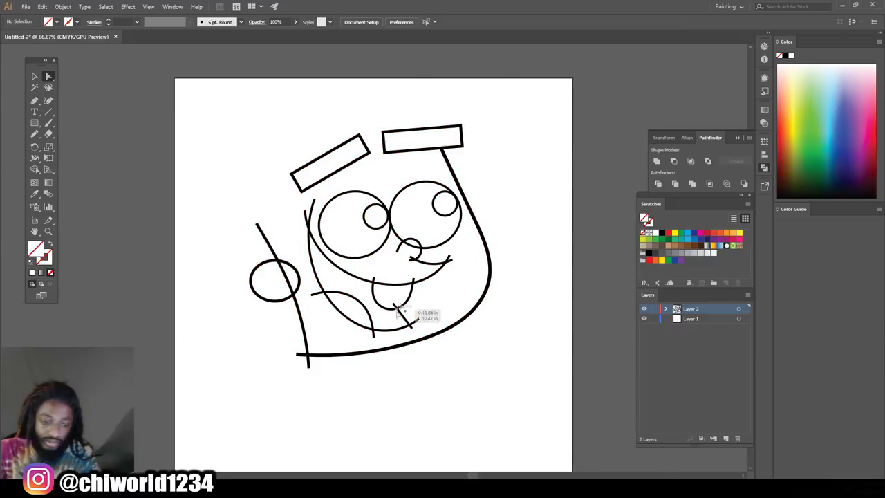
Step: Delete the stray strokes beside the left eye and the stubs below the jaw curve
scroll(394, 318, "up", 3, "alt")
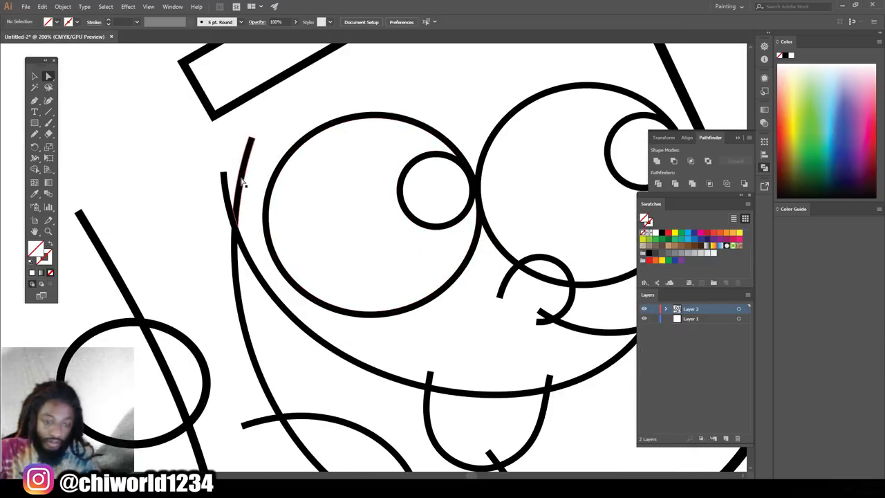
left_click(242, 180)
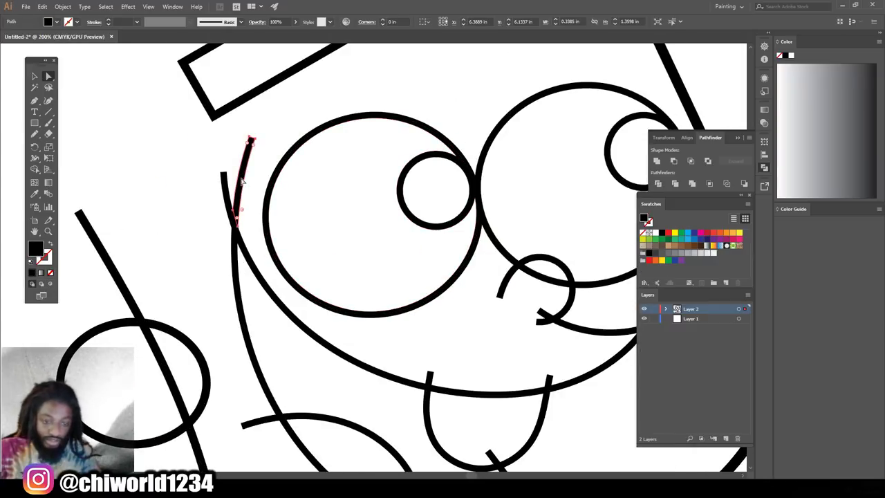
key("Delete")
left_click(224, 183)
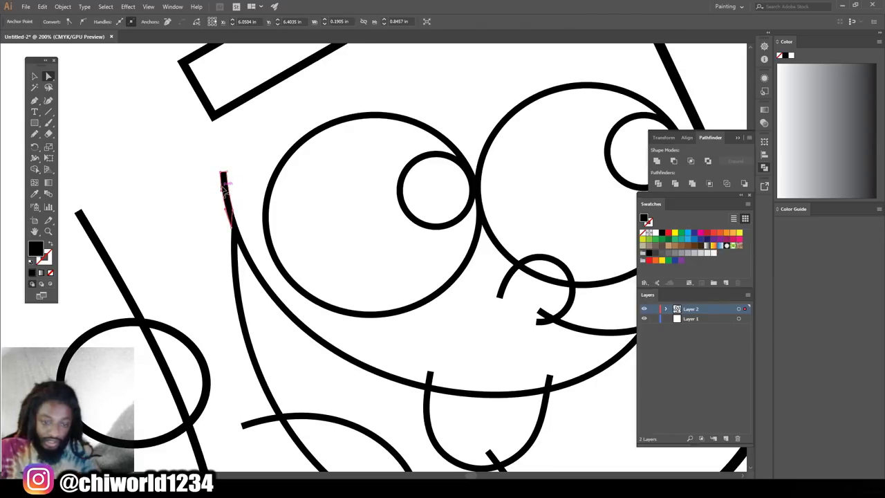
key("Delete")
scroll(231, 196, "down", 3)
left_click(260, 336)
key("Delete")
scroll(256, 325, "down", 3)
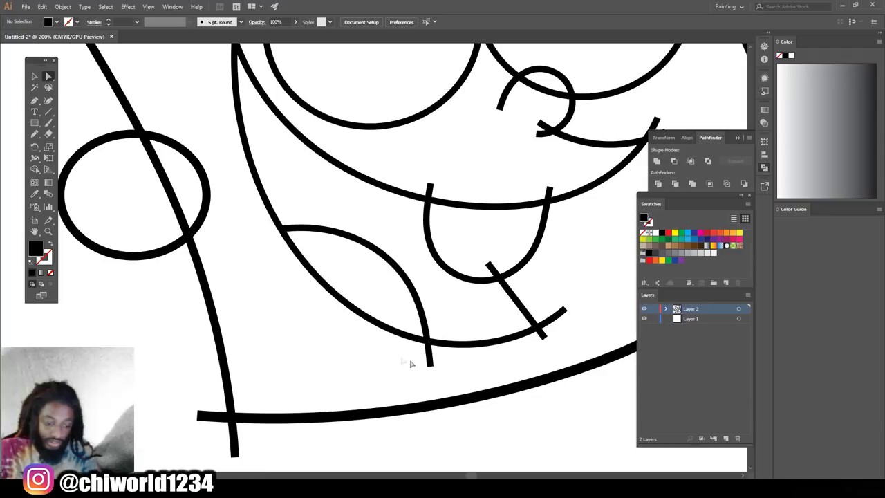
left_click(432, 357)
key("Delete")
left_click(541, 336)
key("Delete")
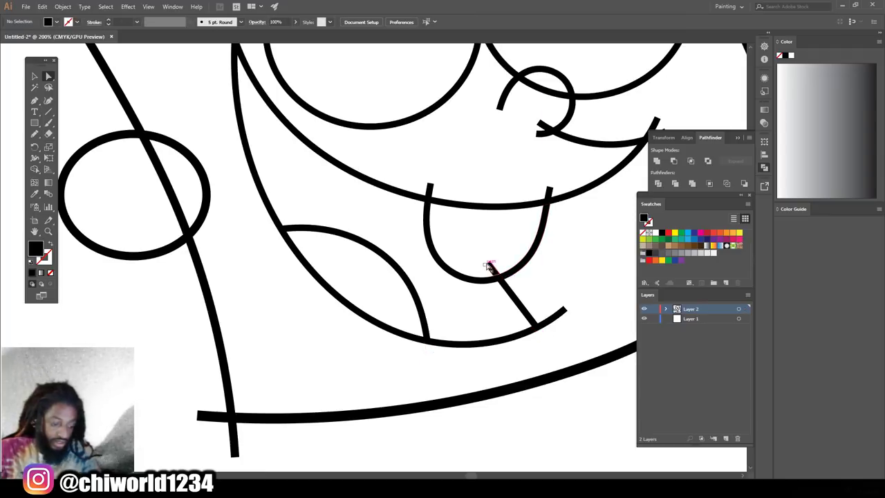
Step: Delete the leftover stubs inside the tongue, above the mouth line and inside the nose
left_click(489, 268)
key("Delete")
left_click(551, 191)
key("Delete")
left_click(427, 189)
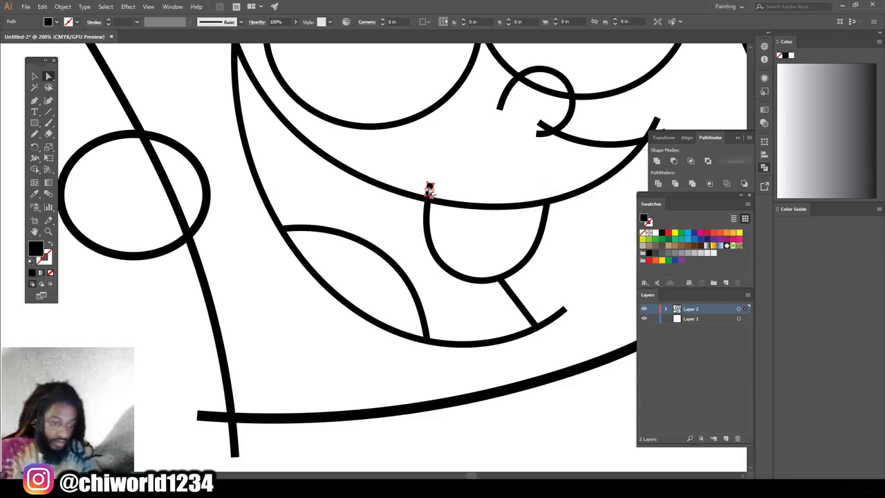
key("Delete")
left_click(542, 137)
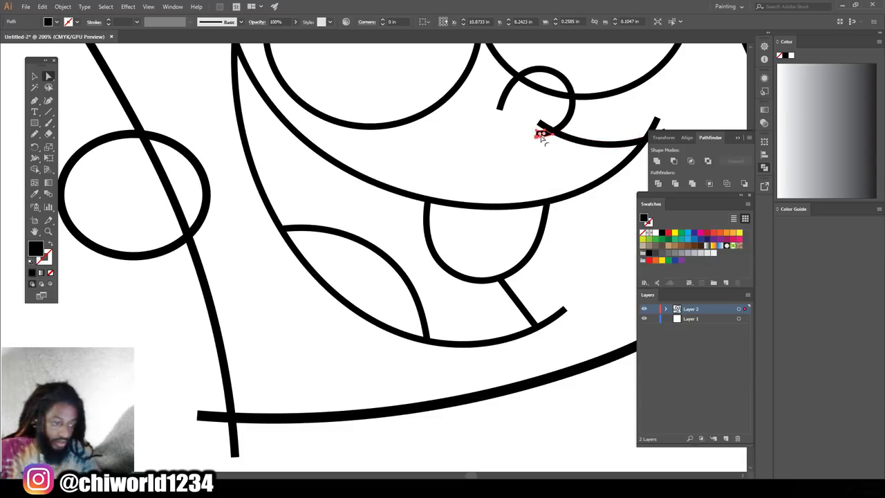
key("Delete")
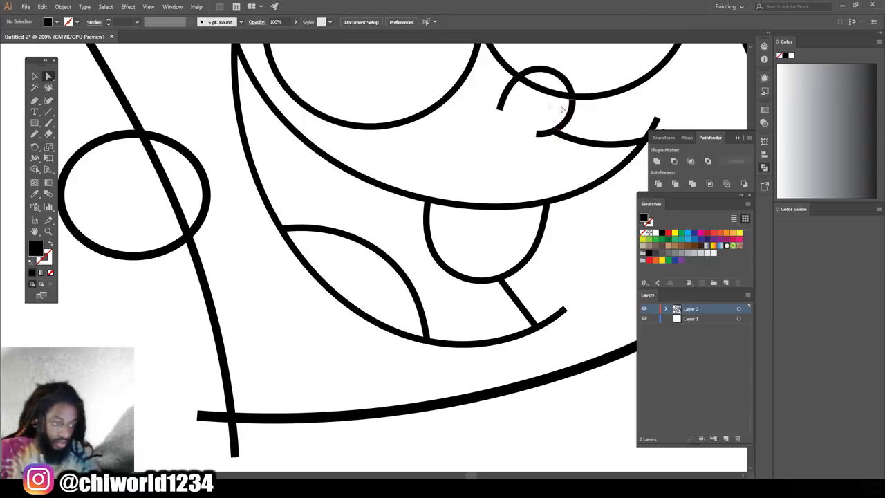
left_click(546, 89)
key("Delete")
left_click(548, 90)
key("Delete")
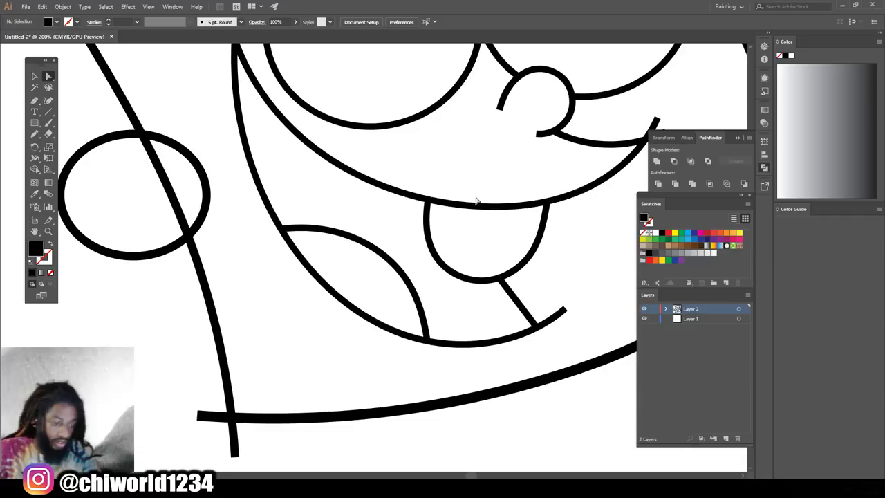
Step: Delete the head-line segment and right arc inside the ear, plus the stubs at the chin's bottom-left
key("ctrl+0")
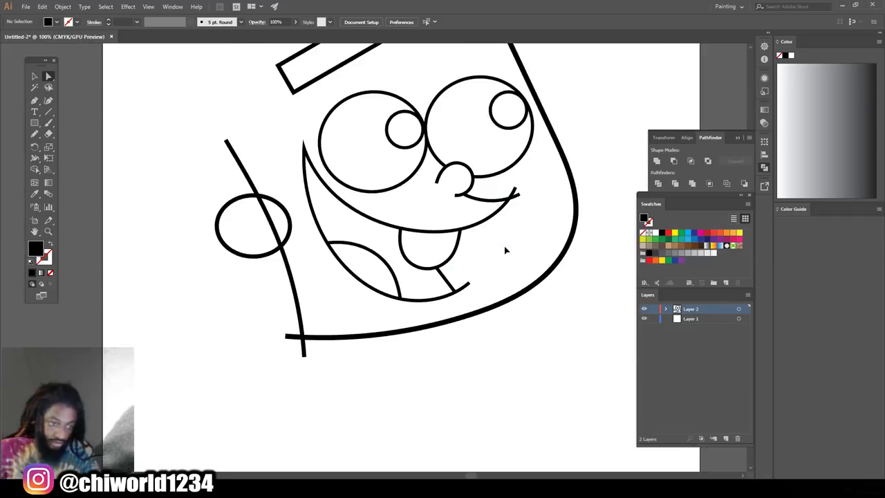
key("ctrl+1")
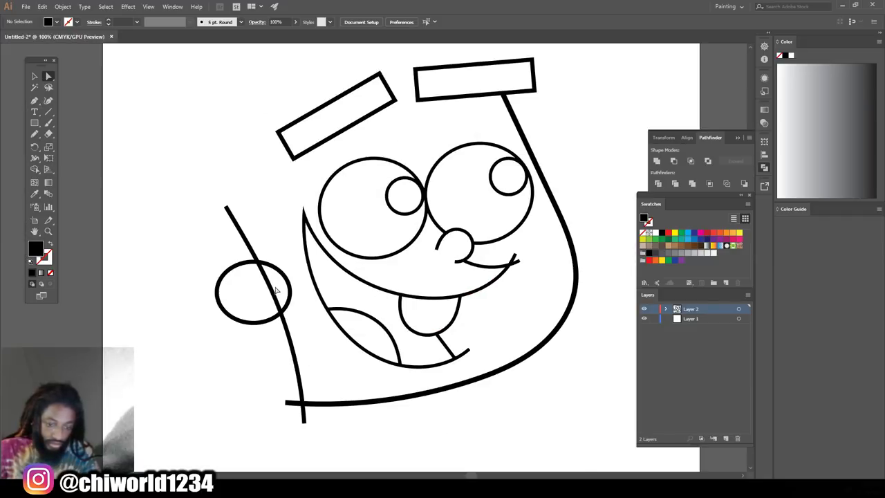
left_click(275, 291)
key("Delete")
left_click(290, 285)
key("Delete")
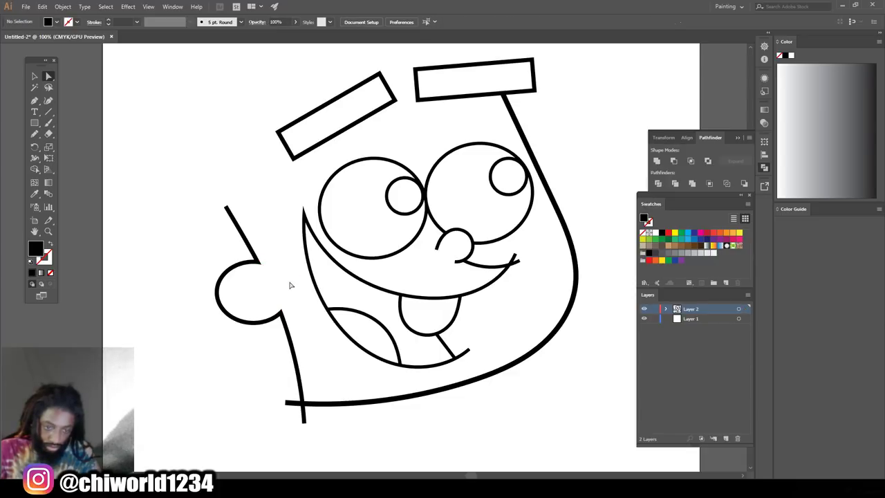
left_click(293, 408)
key("Delete")
left_click(303, 415)
key("Delete")
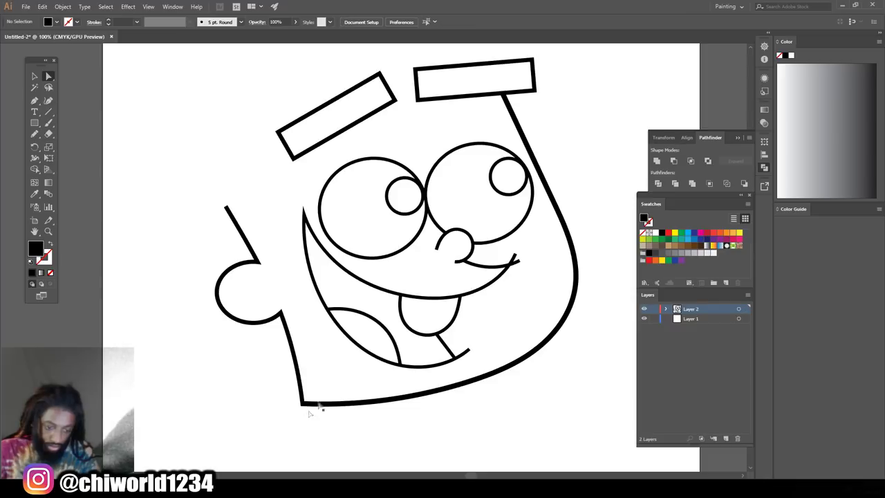
Step: Remove the leftover bits at the grin's right end and view the artwork at 66.67%
scroll(453, 240, "up", 4)
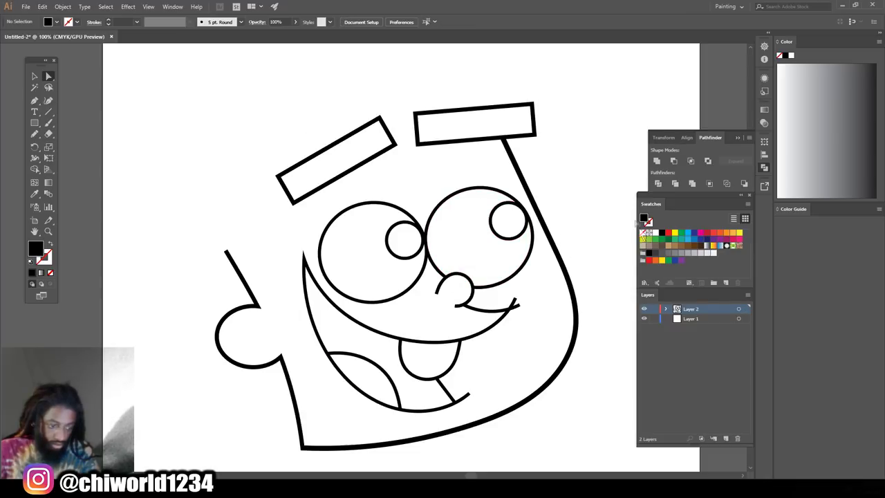
left_click(519, 309)
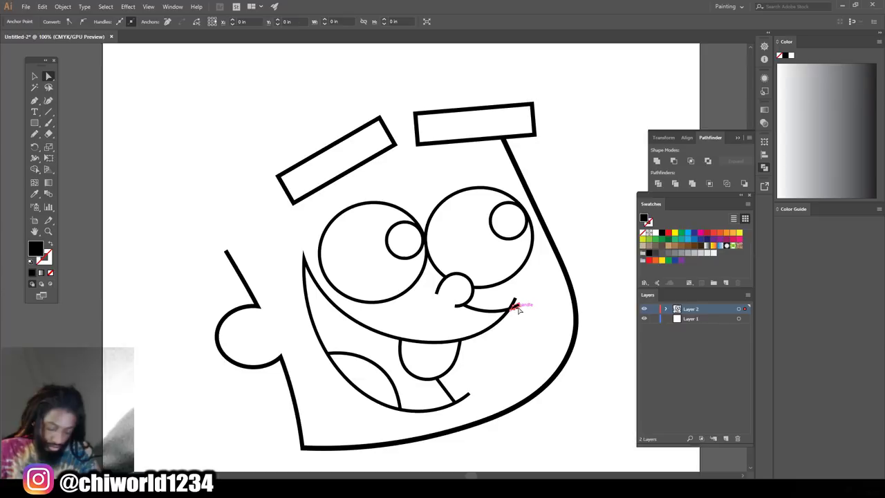
key("Delete")
left_click(515, 304)
key("Delete")
key("ctrl+minus")
key("ctrl+minus")
key("ctrl+minus")
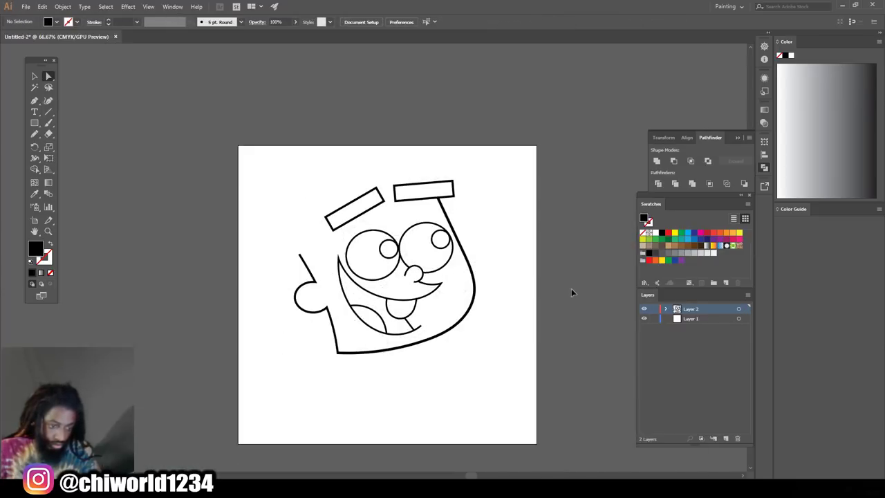
key("ctrl+plus")
key("ctrl+plus")
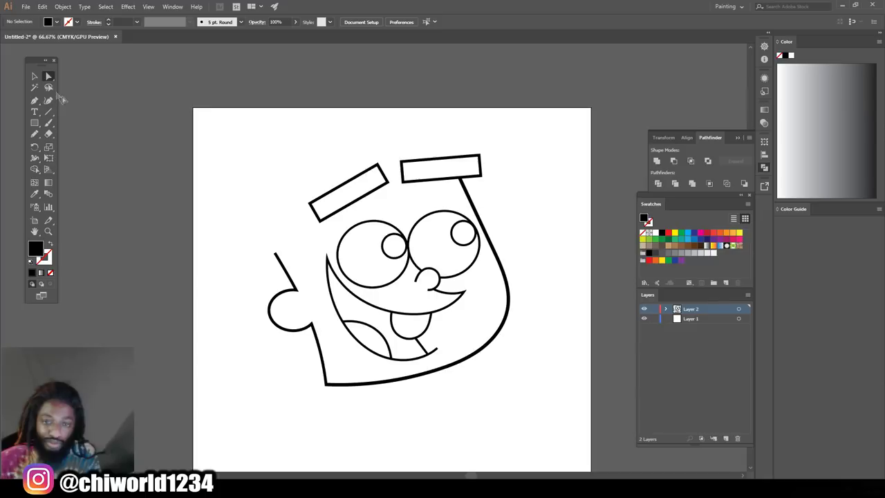
Step: Select the whole face drawing, move it down and right toward the artboard centre, and deselect
scroll(126, 93, "down", 2)
mouse_move(212, 77)
left_mouse_down()
mouse_move(618, 306)
mouse_move(585, 371)
left_mouse_up()
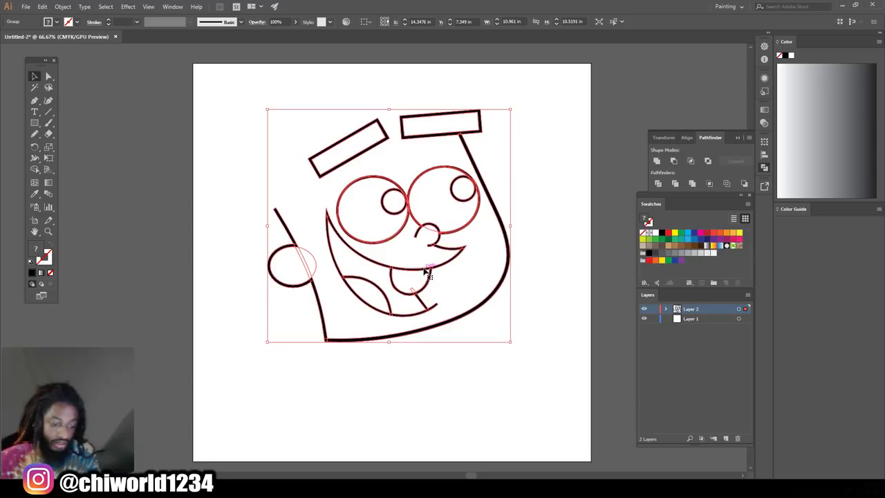
left_click_drag(421, 272, 440, 327)
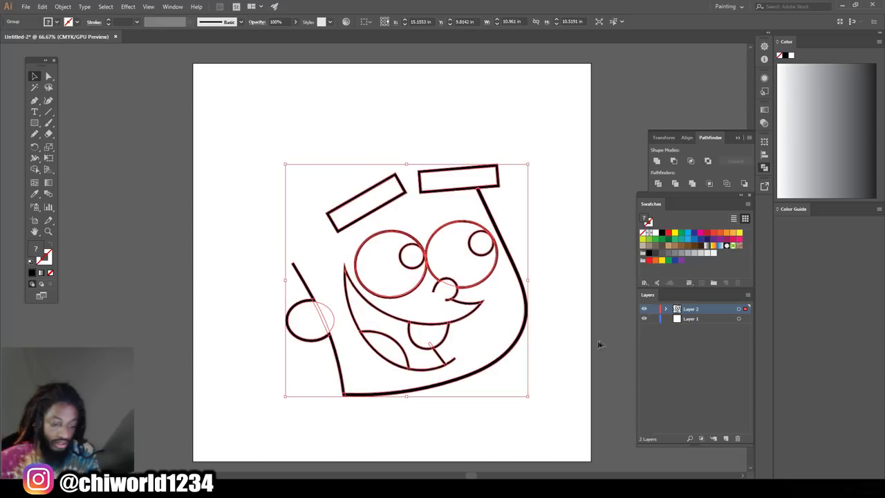
left_click(577, 360)
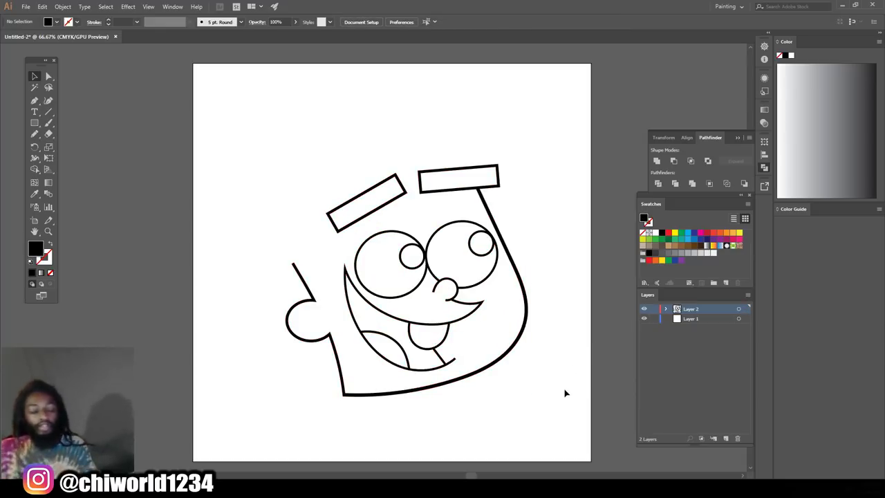
scroll(554, 387, "down", 1)
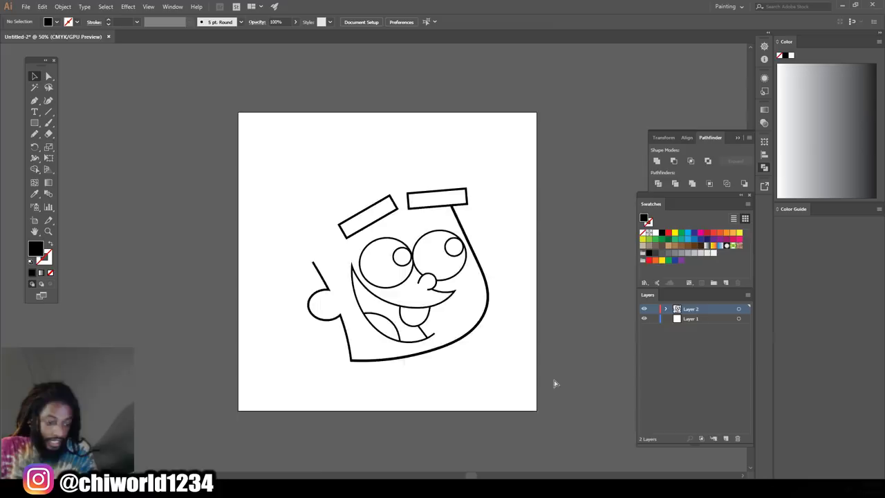
Step: Switch to the Pencil tool with no fill and a black stroke
scroll(554, 386, "up", 3)
scroll(555, 384, "down", 1)
scroll(555, 383, "up", 1)
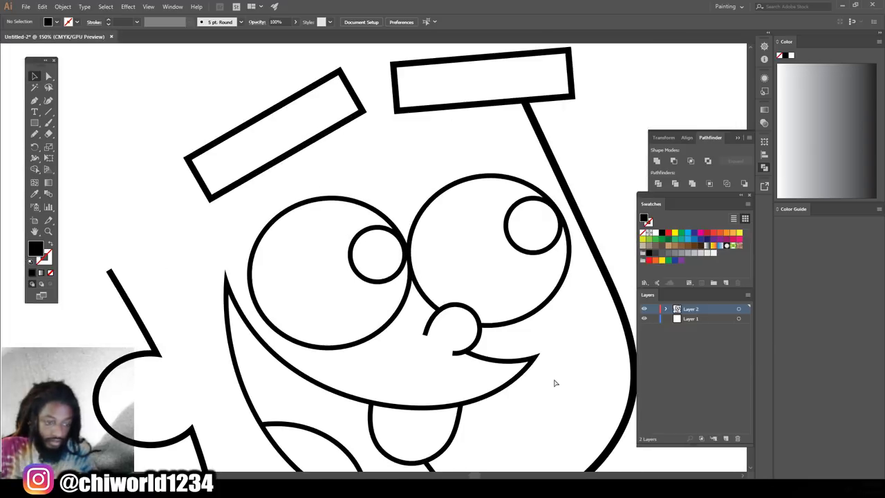
scroll(555, 382, "down", 1)
scroll(555, 382, "up", 1)
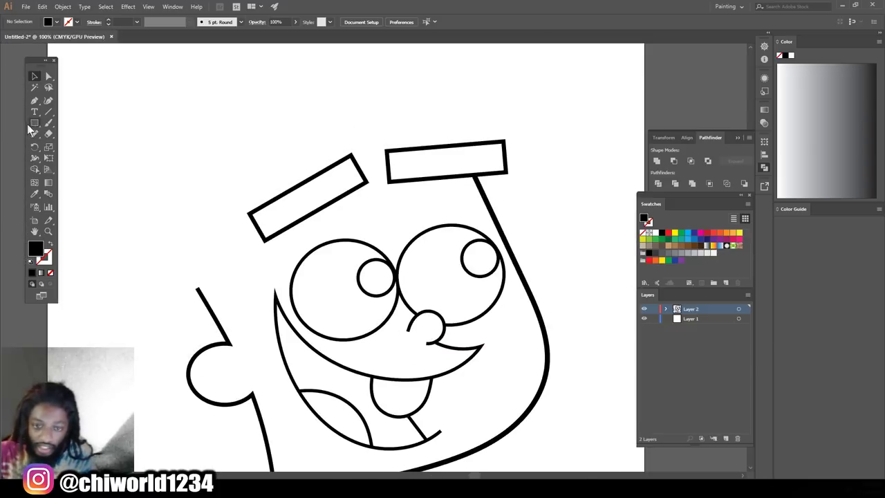
left_click_drag(34, 133, 70, 151)
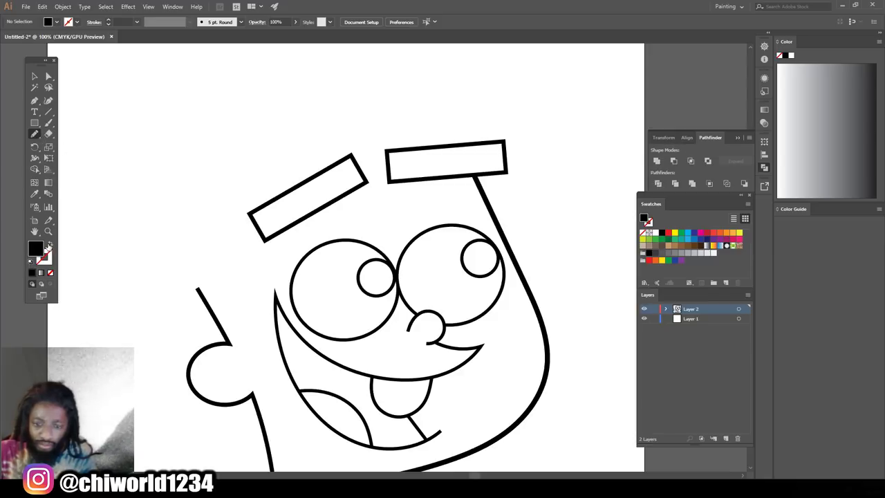
left_click(49, 245)
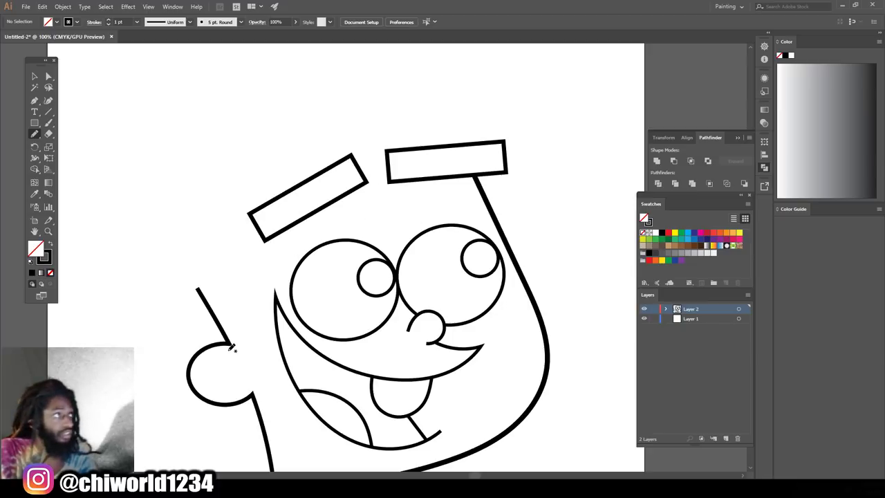
Step: Raise the stroke weight to 7 pt and draw a straight line up from beside the ear
left_click(107, 20)
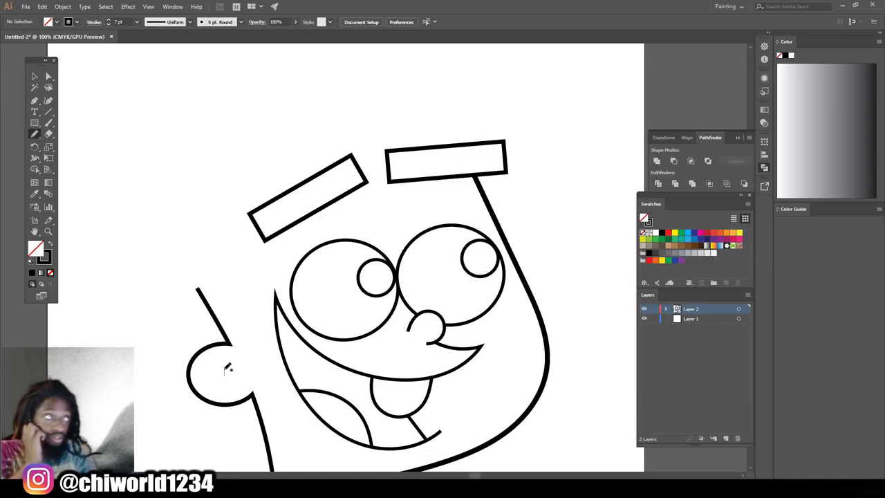
left_click_drag(224, 345, 222, 222)
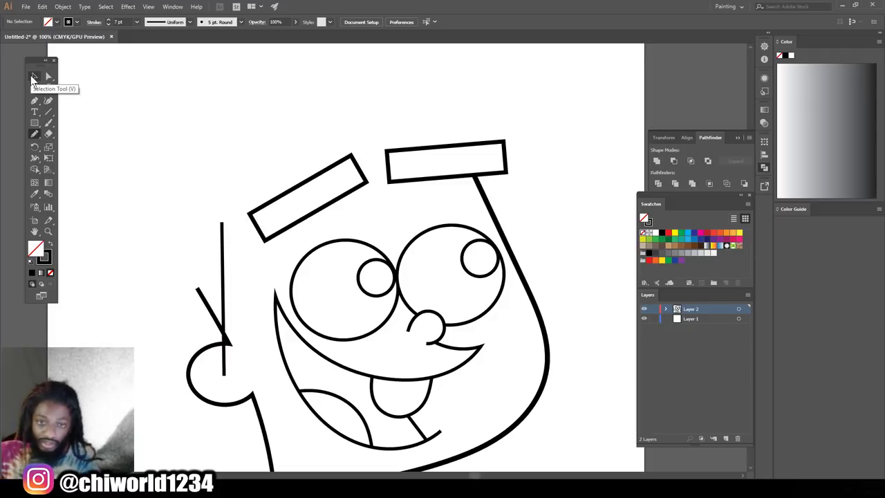
left_click(31, 78)
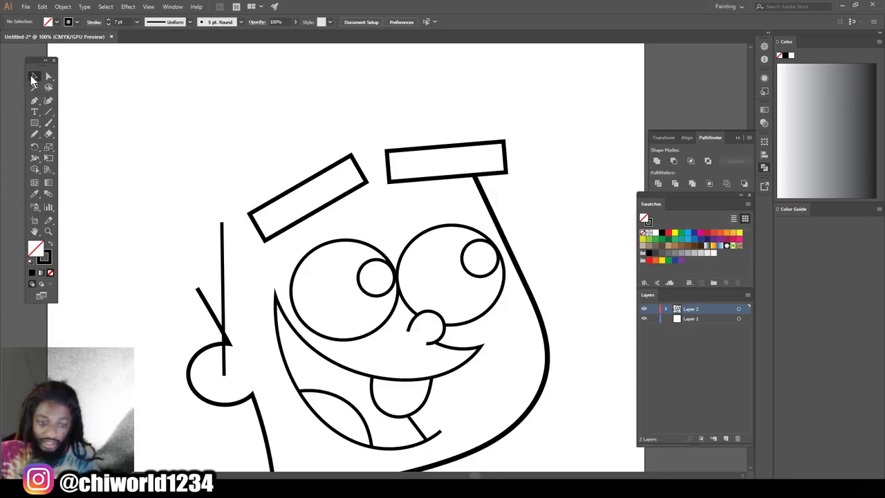
Step: Rotate the new vertical ear line into a slight tilt along the side of the head
left_click(223, 242)
mouse_move(231, 220)
left_mouse_down()
mouse_move(220, 213)
mouse_move(219, 223)
left_mouse_up()
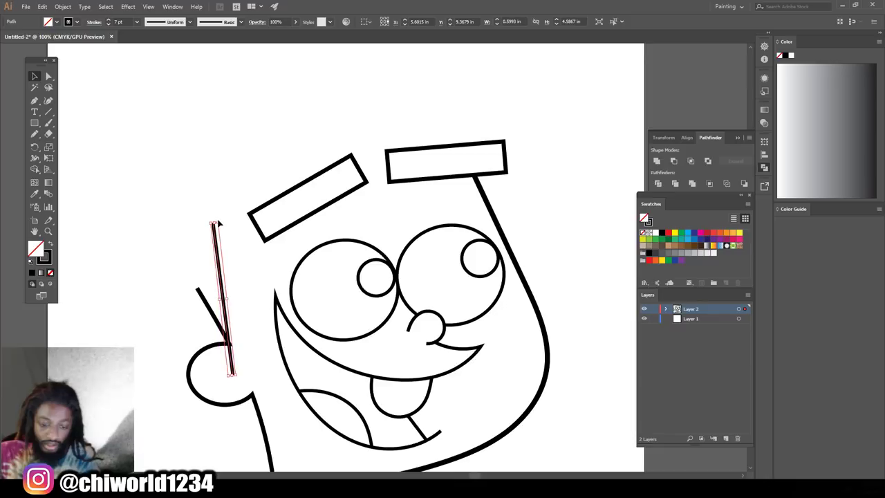
scroll(209, 229, "down", 1)
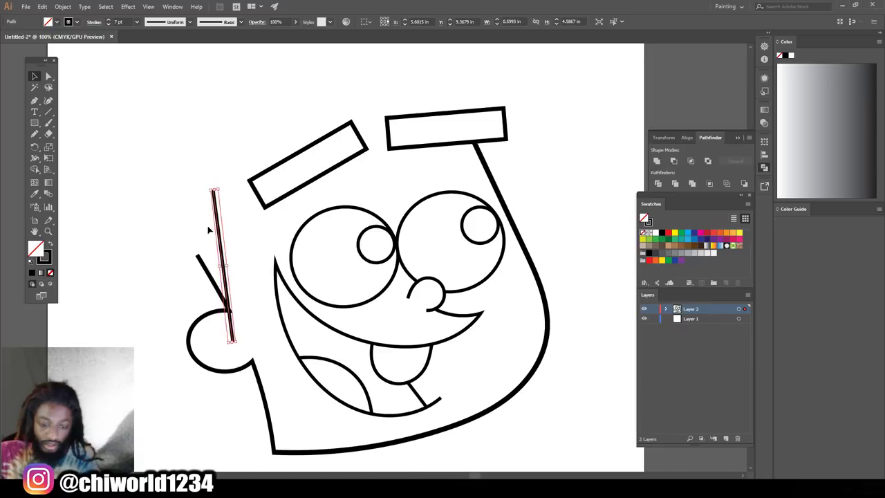
left_click(100, 261)
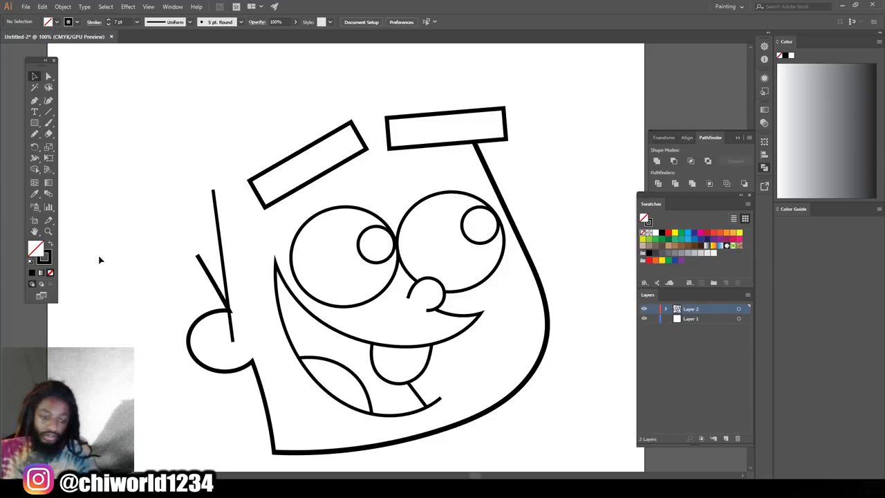
key("ctrl+minus")
key("ctrl+minus")
key("ctrl+minus")
key("ctrl+plus")
key("ctrl+plus")
key("ctrl+plus")
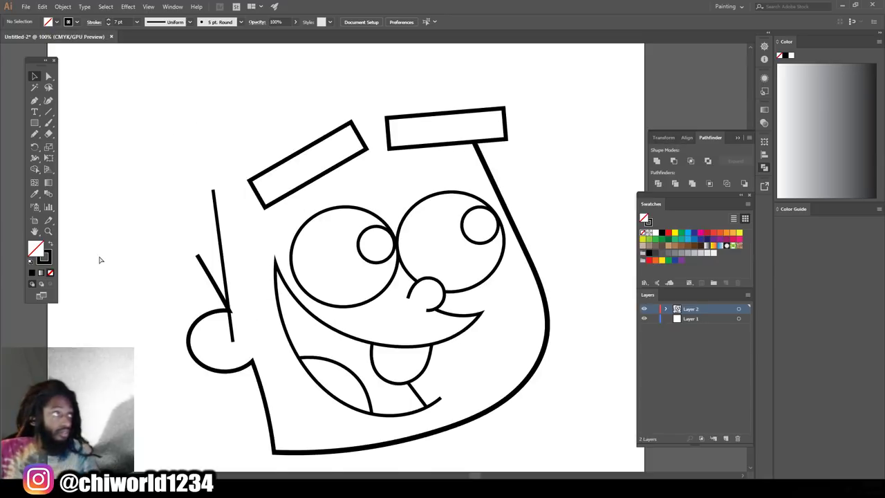
scroll(100, 260, "up", 1)
left_click(34, 133)
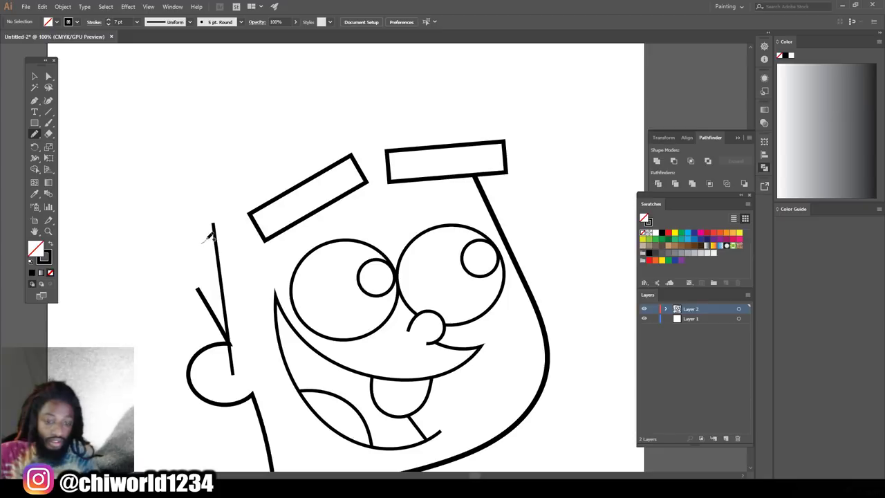
Step: Draw a curved line across the eyebrow rectangles
mouse_move(269, 212)
left_mouse_down()
mouse_move(392, 179)
mouse_move(489, 177)
mouse_move(580, 197)
left_mouse_up()
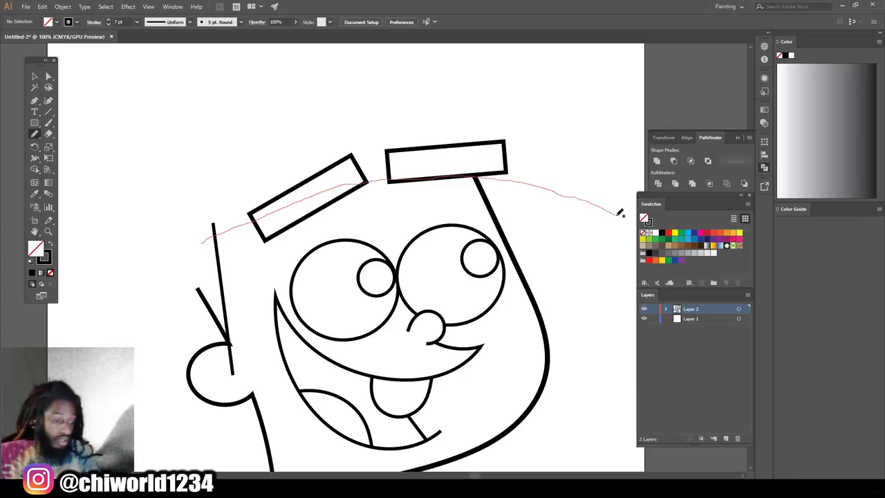
left_click_drag(620, 213, 617, 214)
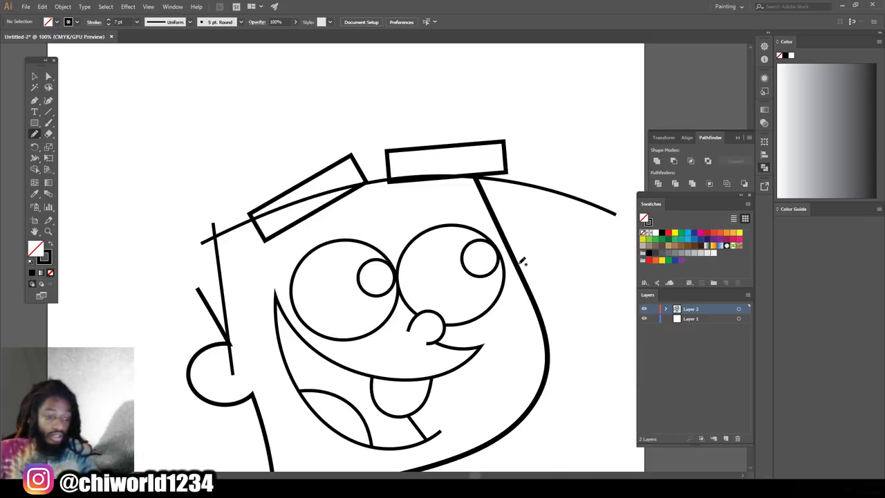
key("ctrl+minus")
key("ctrl+minus")
Step: Draw a large arc over the top of the hat rectangles and down past the head's right side
key("ctrl+minus")
key("ctrl+plus")
key("ctrl+plus")
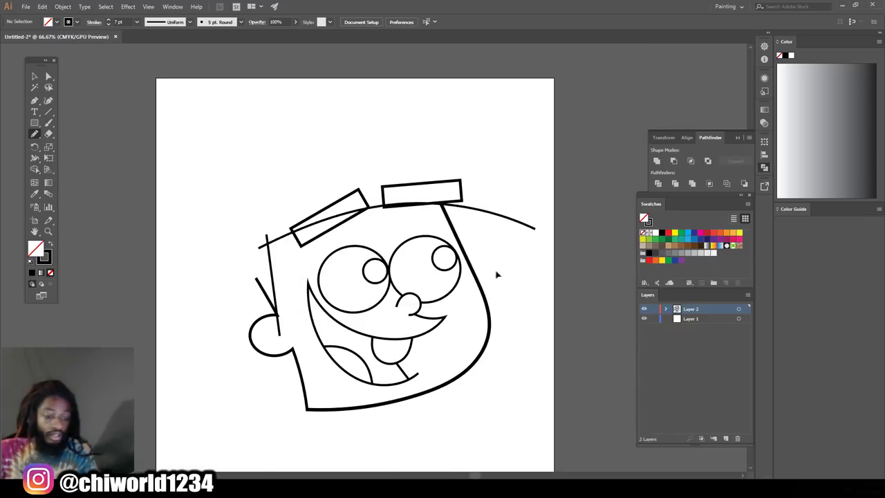
key("ctrl+plus")
mouse_move(446, 323)
left_mouse_down()
mouse_move(509, 266)
mouse_move(504, 275)
left_mouse_up()
key("ctrl+minus")
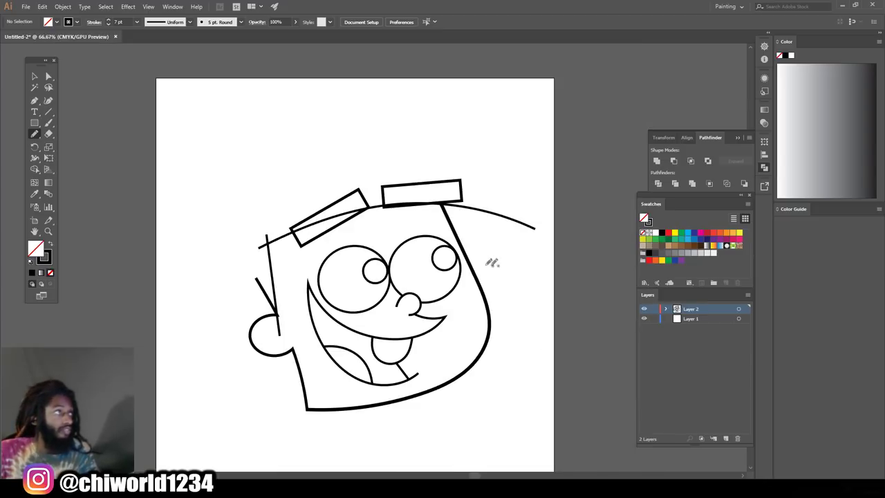
scroll(456, 271, "up", 1)
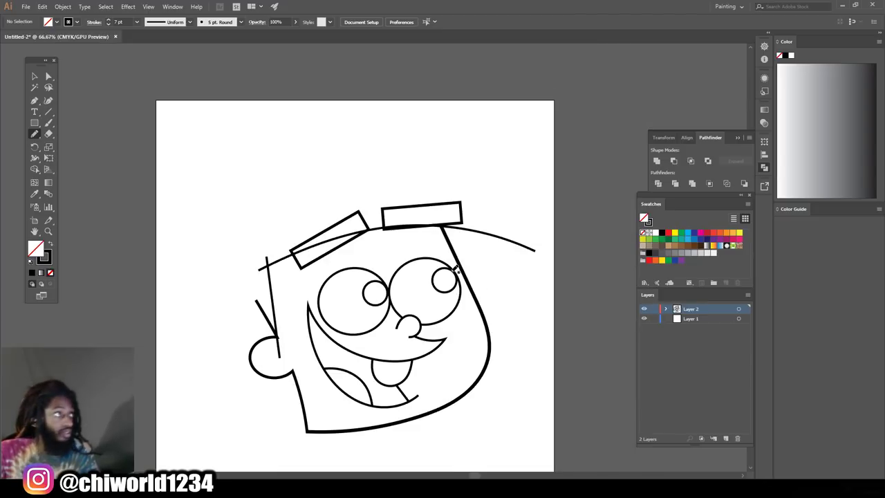
key("ctrl+plus")
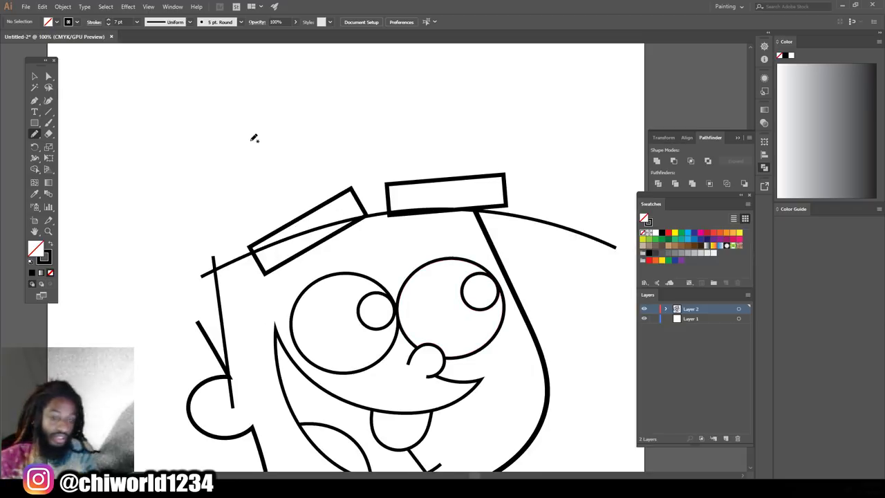
mouse_move(259, 131)
left_mouse_down()
mouse_move(398, 95)
mouse_move(549, 136)
mouse_move(599, 203)
mouse_move(622, 294)
left_mouse_up()
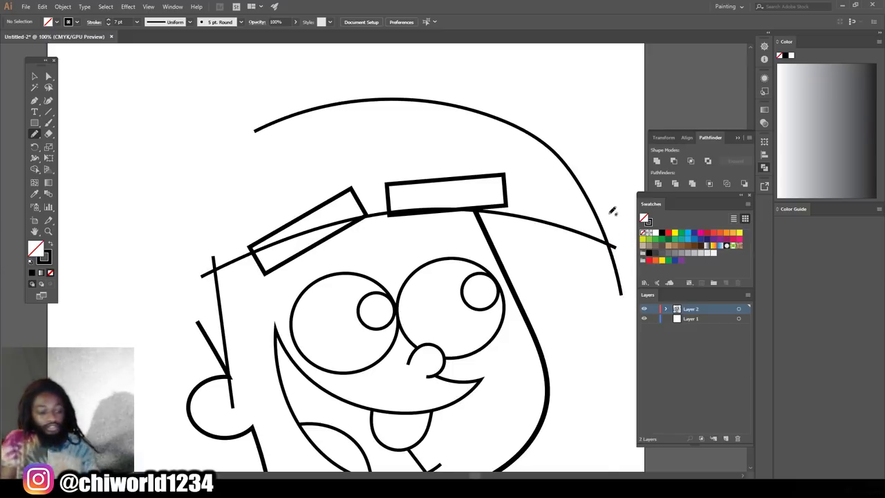
key("ctrl+minus")
key("ctrl+minus")
key("ctrl+plus")
key("ctrl+plus")
key("ctrl+plus")
scroll(345, 146, "up", 3)
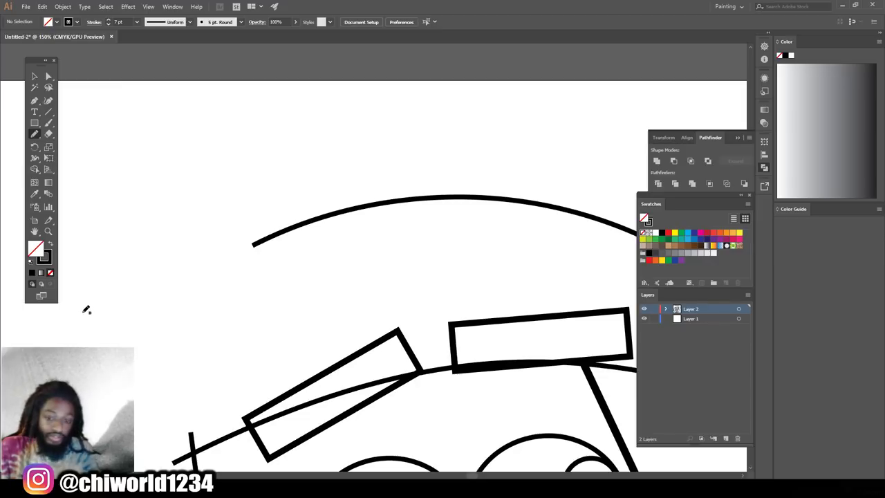
Step: Draw two crossing sweeping arcs high above the head as the hair top, redoing the first attempt
mouse_move(87, 296)
left_mouse_down()
mouse_move(161, 215)
mouse_move(253, 175)
mouse_move(305, 162)
mouse_move(380, 172)
left_mouse_up()
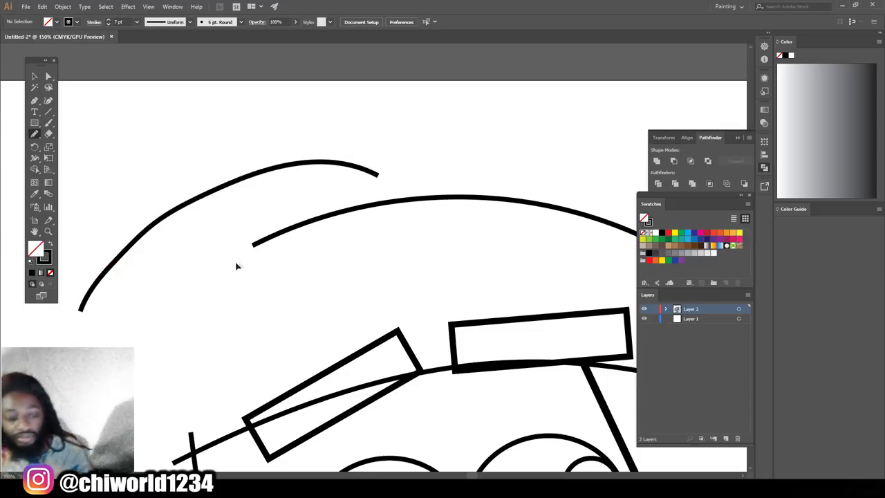
key("ctrl+z")
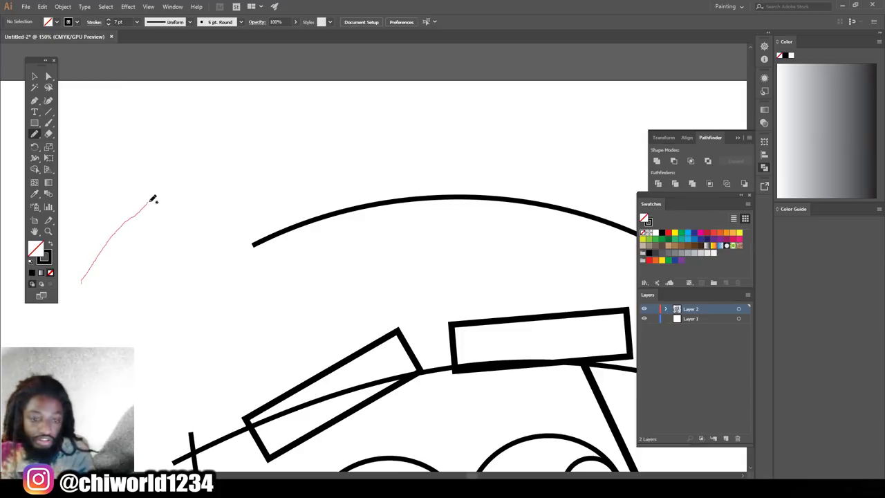
mouse_move(206, 160)
left_mouse_down()
mouse_move(269, 136)
mouse_move(381, 140)
mouse_move(411, 153)
left_mouse_up()
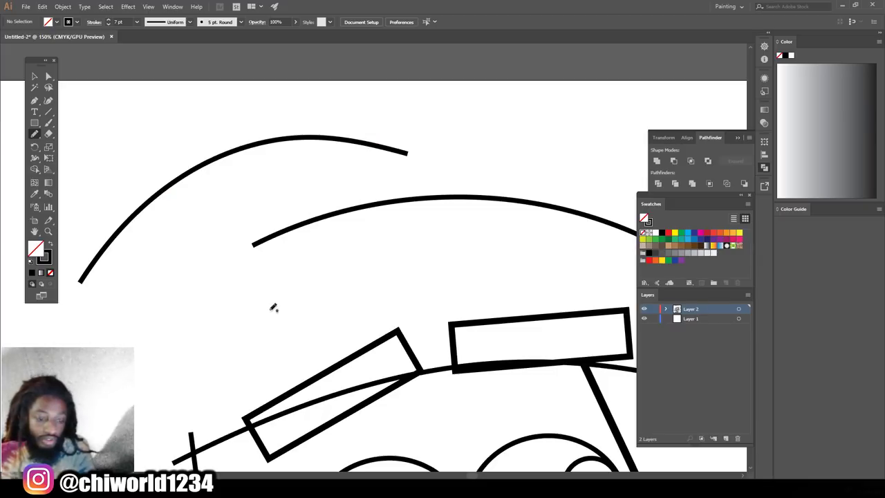
mouse_move(272, 315)
left_mouse_down()
mouse_move(285, 224)
mouse_move(321, 170)
mouse_move(368, 144)
mouse_move(475, 139)
left_mouse_up()
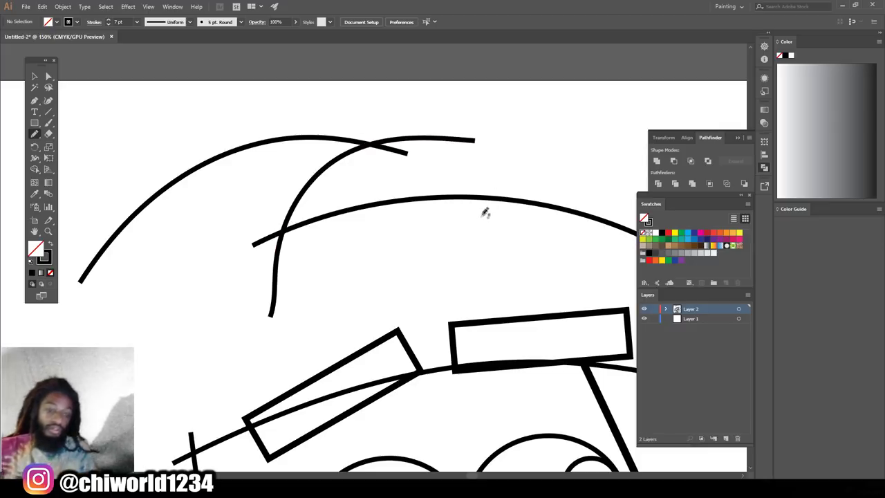
scroll(482, 232, "down", 3)
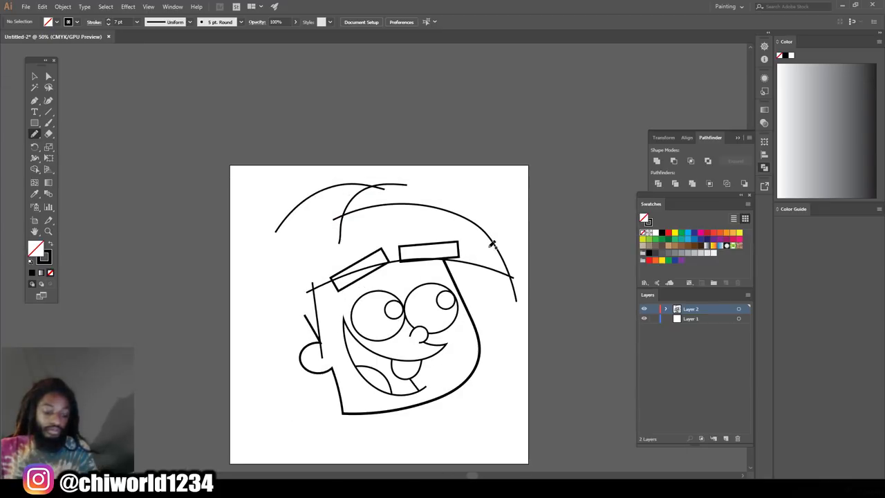
key("ctrl+minus")
key("ctrl+plus")
key("ctrl+plus")
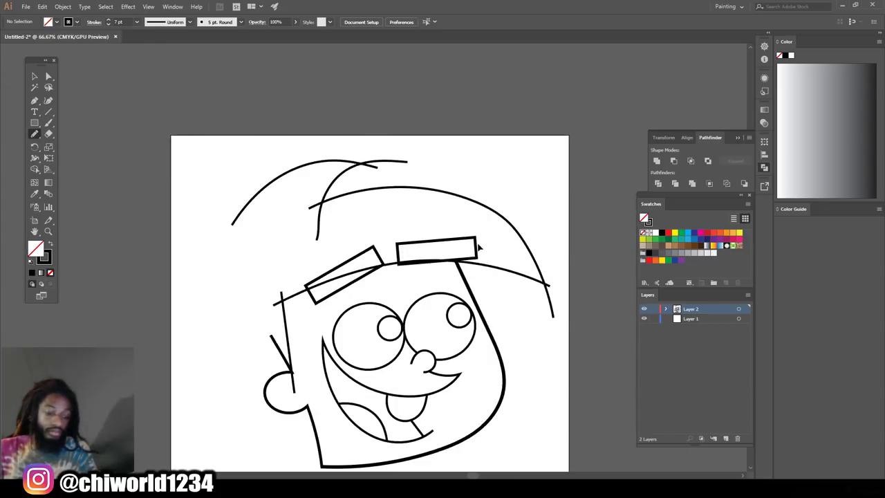
key("ctrl+plus")
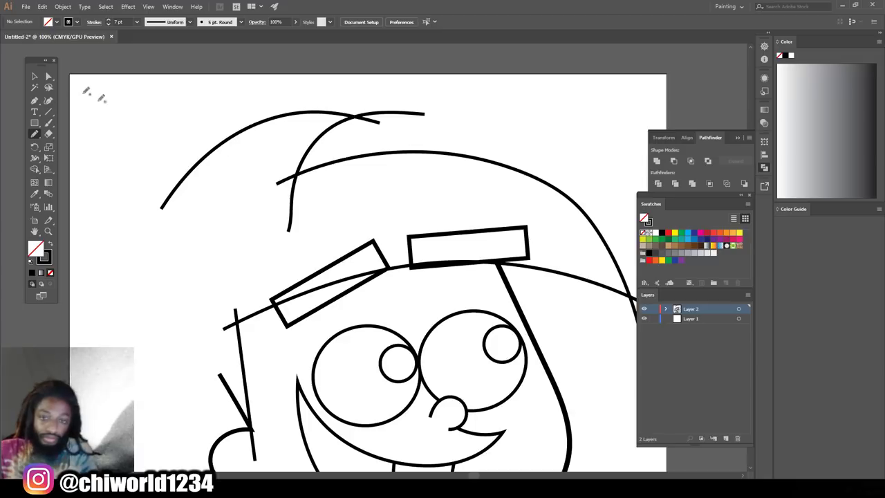
left_click(33, 78)
Step: Select both crossing hair arcs and nudge them right and slightly up with the arrow keys
left_click_drag(296, 92, 358, 143)
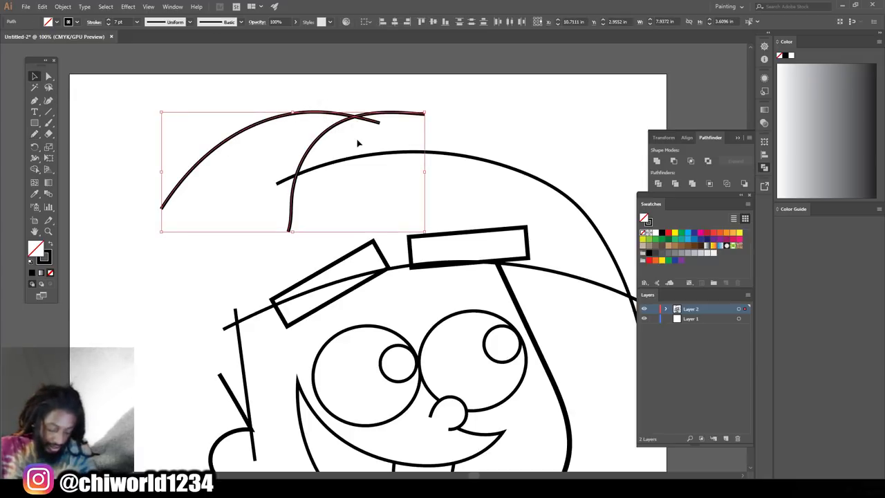
key("Right")
key("Right")
key("Right")
key("Right")
key("Right")
key("Right")
key("Right")
key("Right")
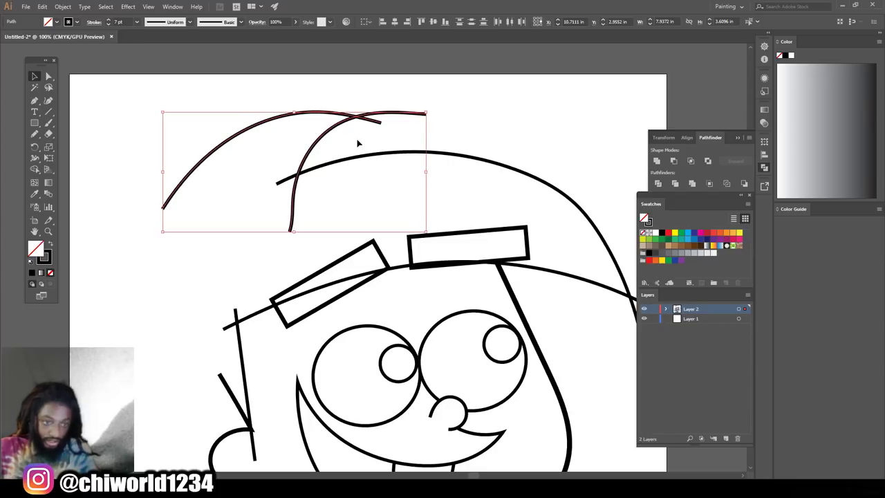
key("Right")
key("Right")
key("Right")
key("Right")
key("Right")
key("Right")
key("Right")
key("Right")
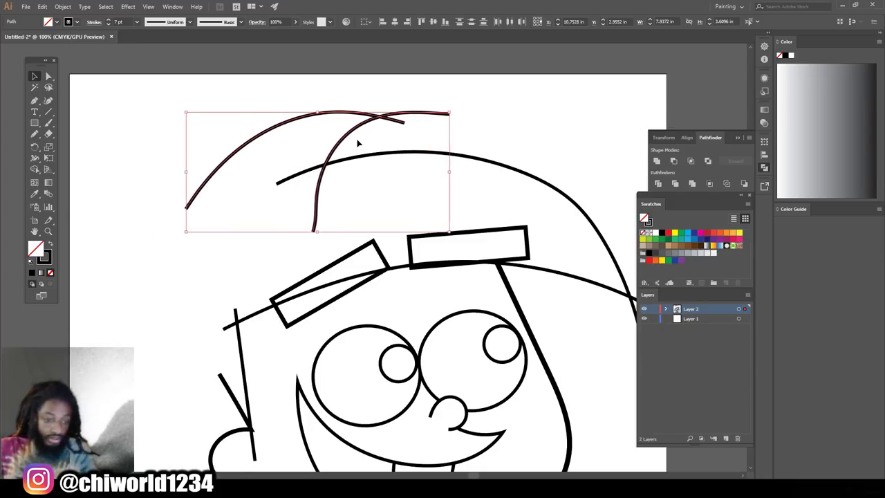
key("Right")
key("Right")
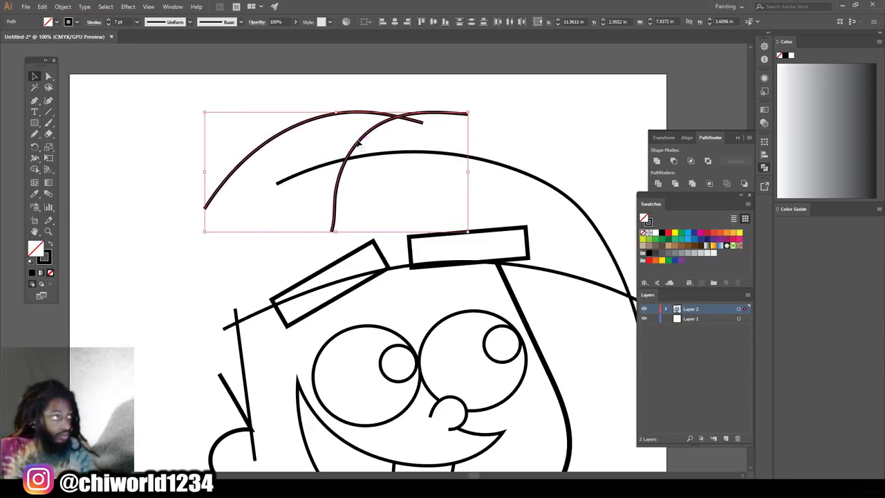
key("Up")
key("Up")
key("Up")
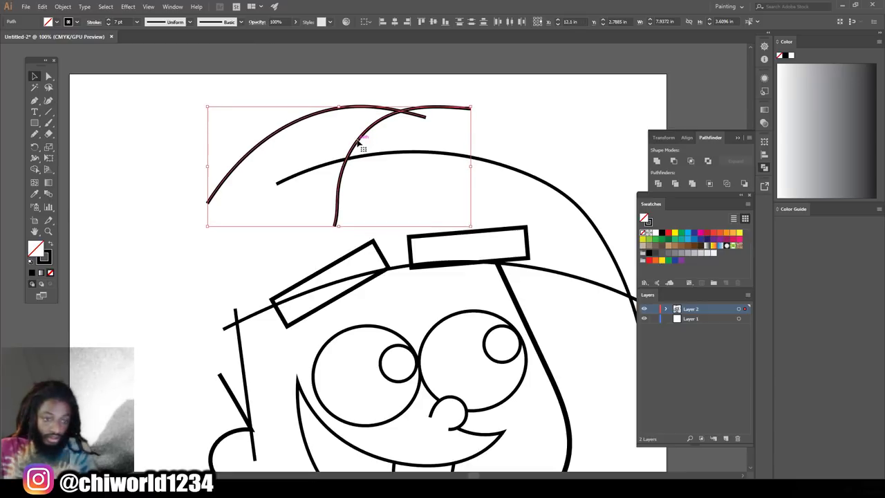
key("Right")
key("Right")
key("Down")
key("Down")
key("Left")
key("Left")
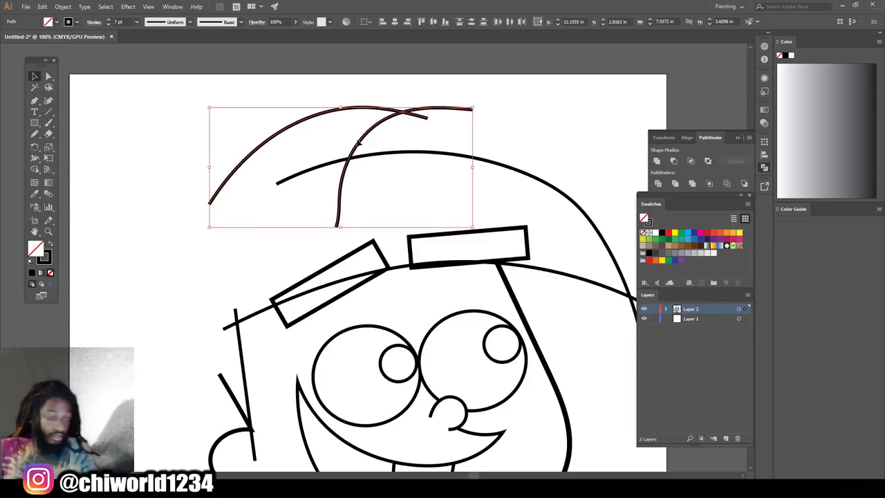
left_click(242, 251)
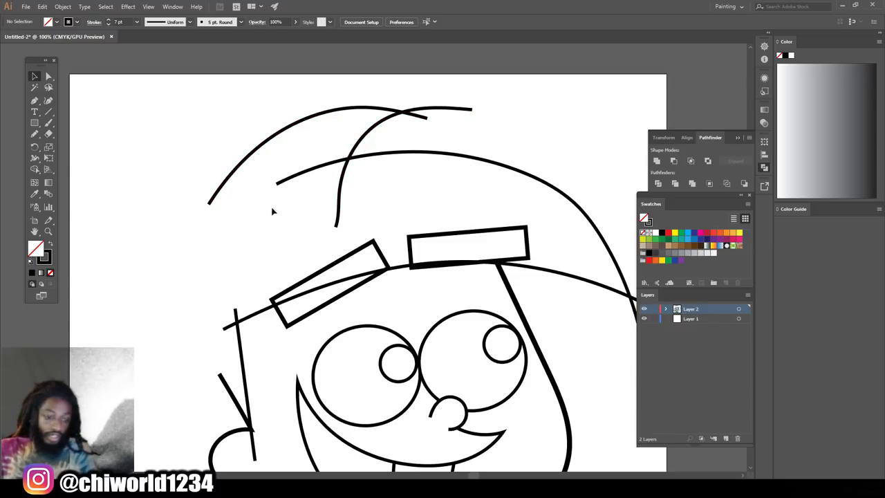
key("ctrl+minus")
key("ctrl+minus")
key("ctrl+minus")
key("ctrl+equal")
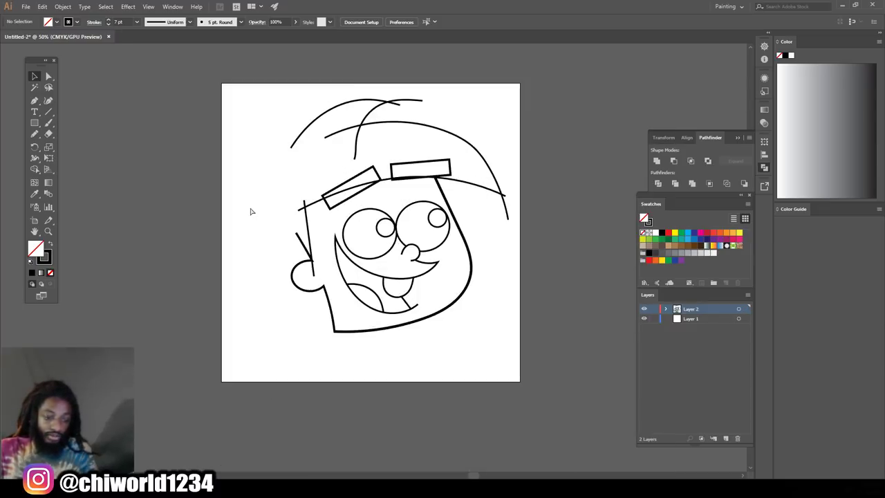
Step: Draw a tall narrow looping spike rising from the head's left side to a rounded tip
key("ctrl+equal")
key("ctrl+equal")
scroll(248, 211, "up", 3)
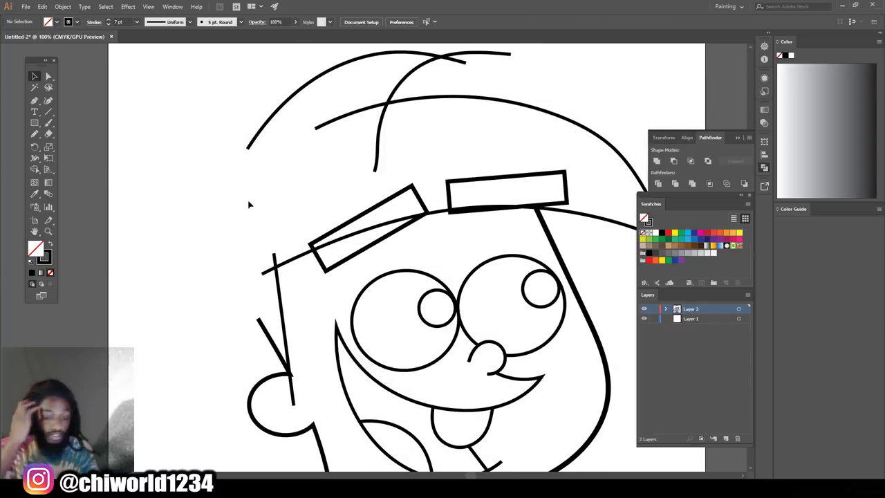
scroll(252, 207, "up", 1)
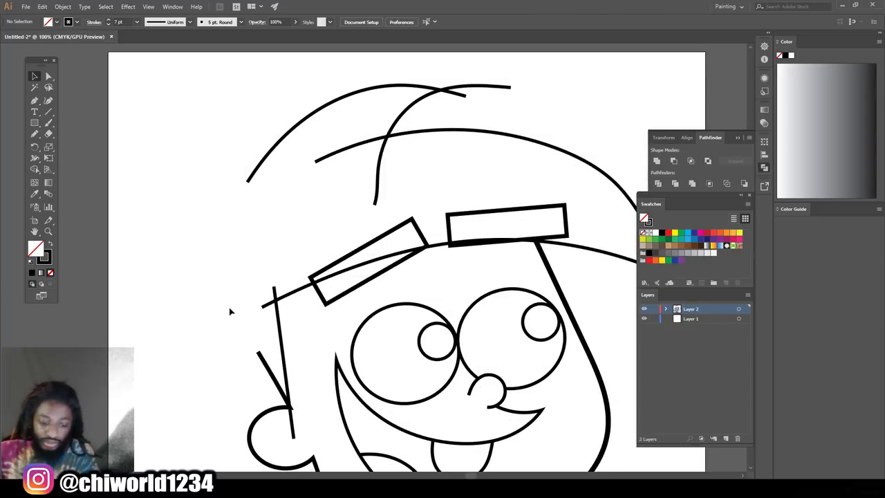
left_click(34, 134)
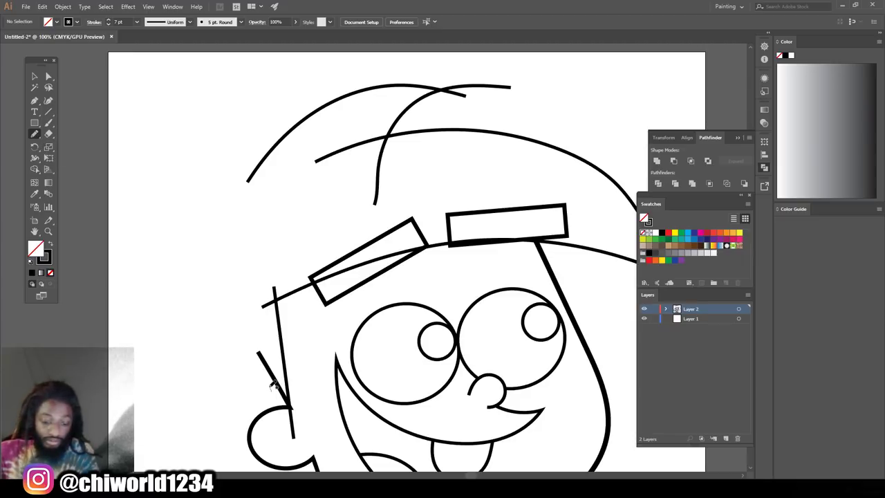
mouse_move(266, 355)
left_mouse_down()
mouse_move(247, 300)
mouse_move(241, 209)
mouse_move(255, 96)
mouse_move(276, 64)
mouse_move(297, 84)
mouse_move(303, 161)
left_mouse_up()
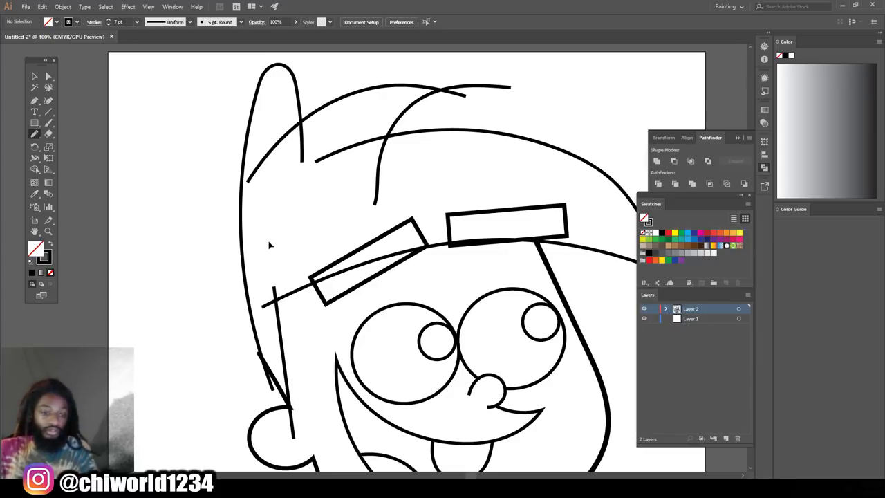
scroll(270, 244, "down", 3)
scroll(269, 244, "up", 3)
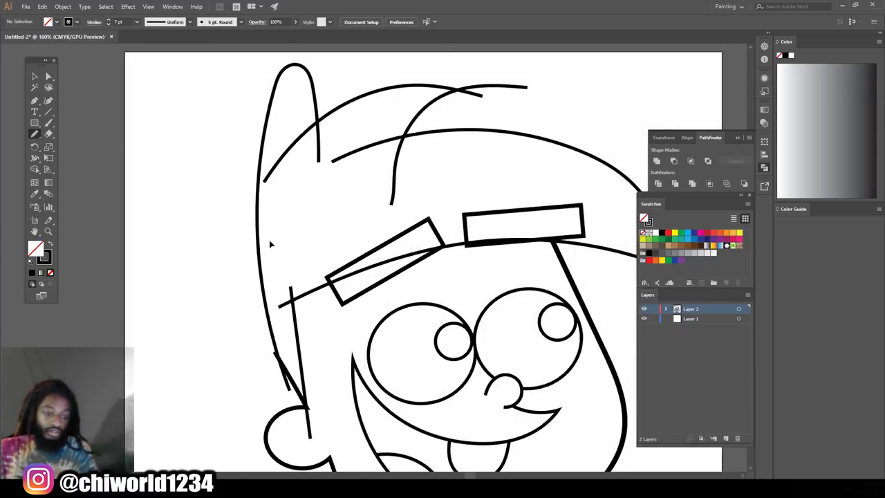
Step: Set the stroke weight to 9 pt and draw a long arc from the head's left side over the hair
scroll(270, 244, "up", 3)
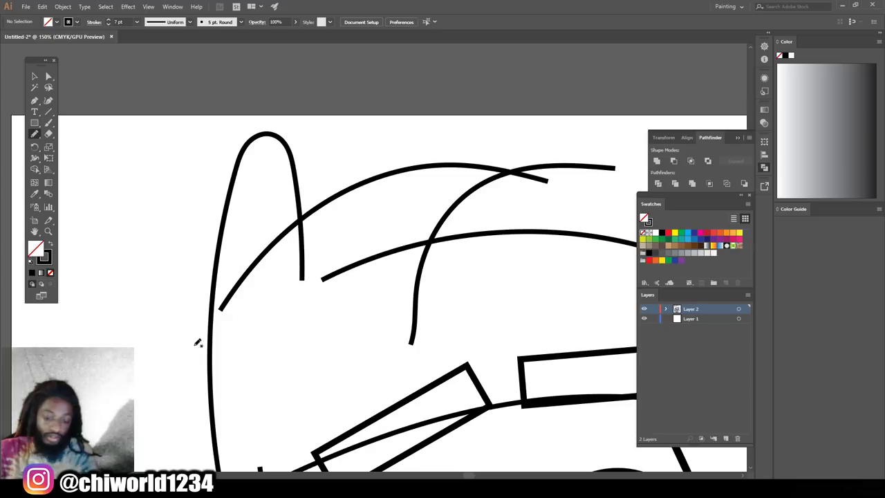
left_click(136, 23)
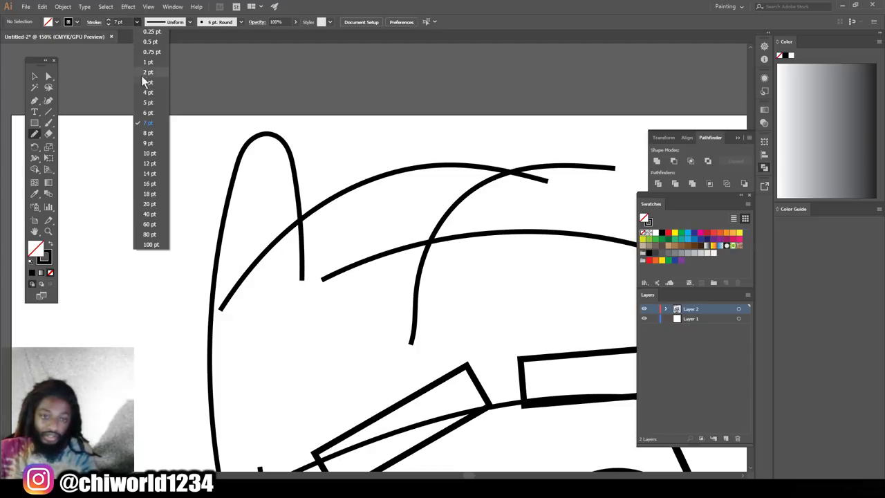
left_click(153, 142)
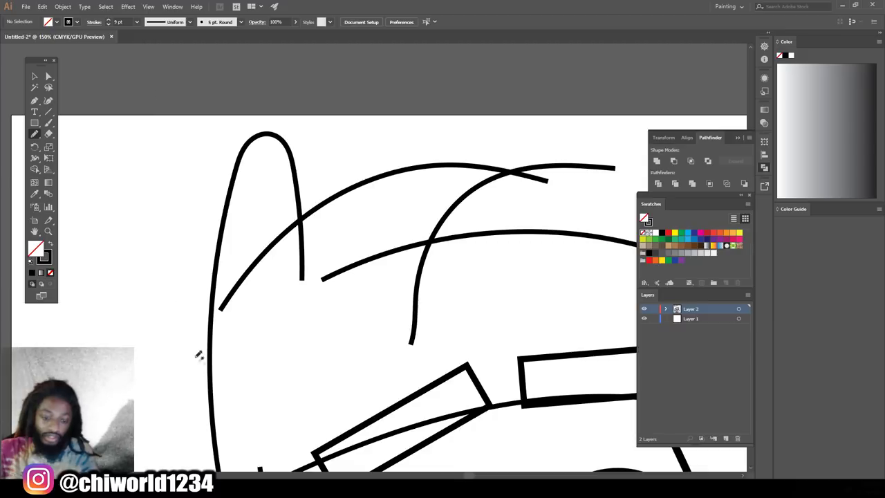
mouse_move(188, 363)
left_mouse_down()
mouse_move(286, 233)
mouse_move(375, 177)
mouse_move(487, 163)
mouse_move(589, 197)
left_mouse_up()
key("ctrl+minus")
key("ctrl+minus")
key("ctrl+minus")
scroll(585, 253, "down", 2)
key("ctrl+plus")
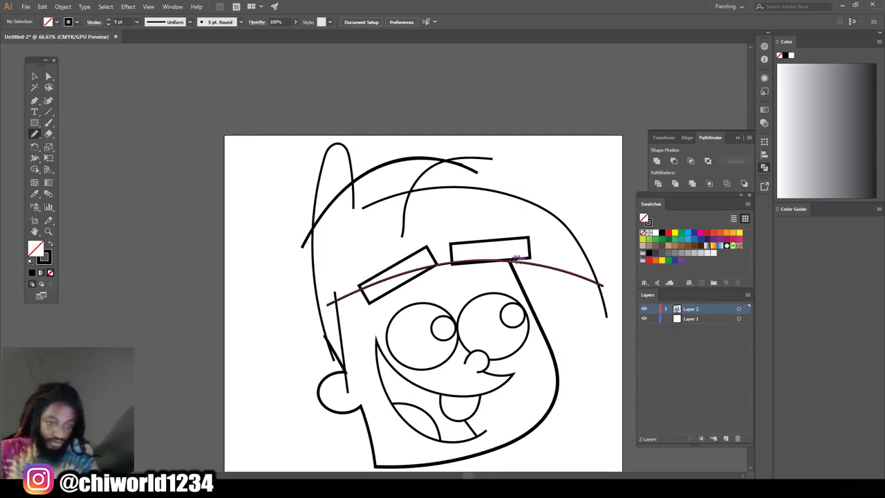
key("ctrl+plus")
key("ctrl+minus")
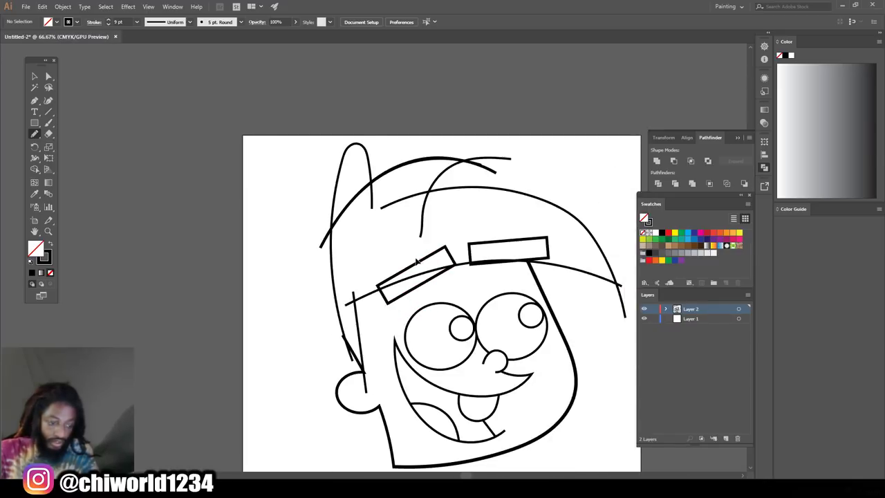
key("ctrl+minus")
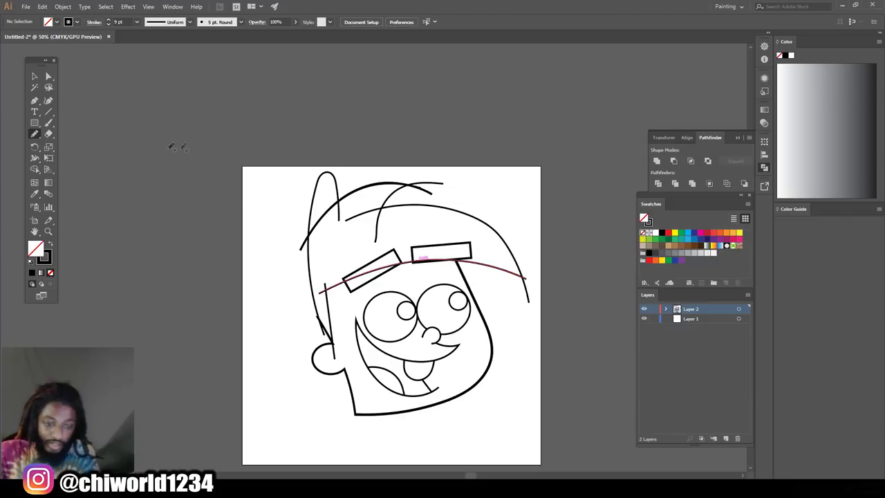
left_click(34, 76)
Step: Select all the face line art and expand its strokes into outlined shapes with Object > Expand
left_click_drag(387, 216, 553, 435)
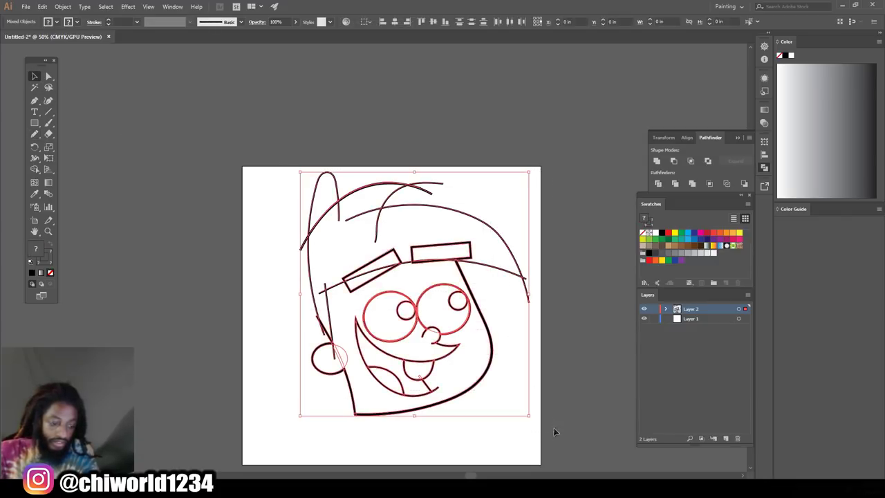
left_click(43, 7)
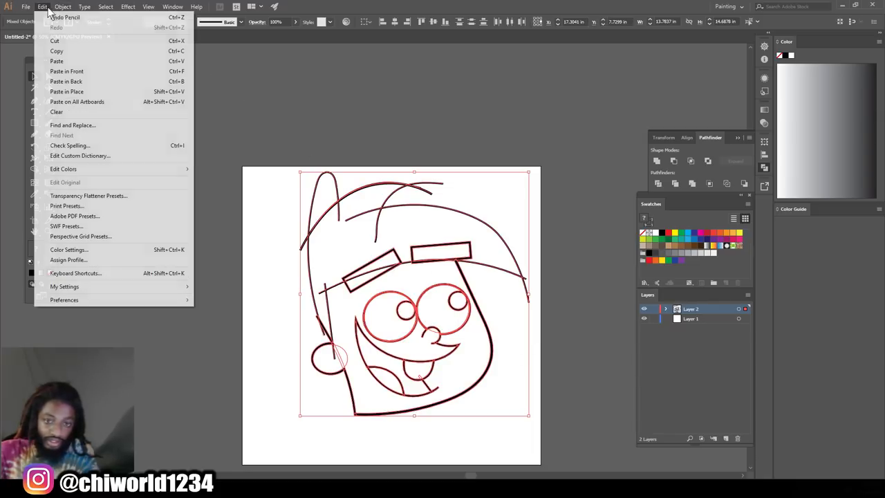
mouse_move(61, 8)
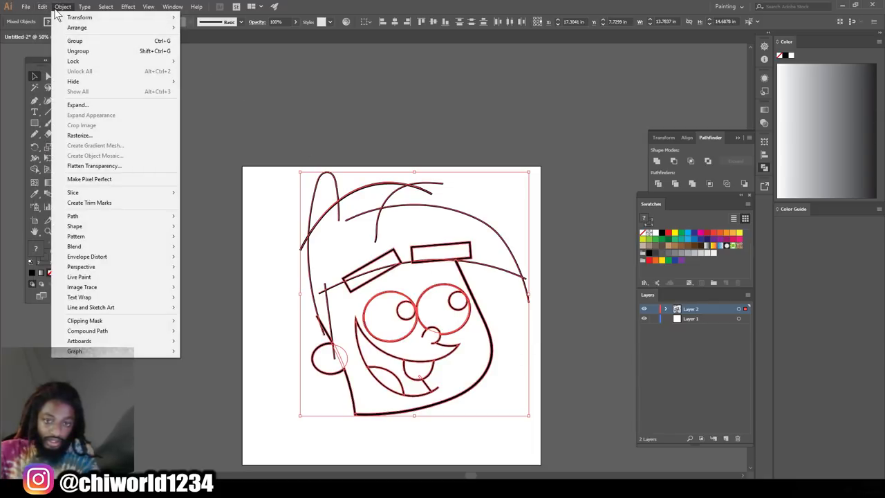
left_click(78, 105)
left_click(32, 134)
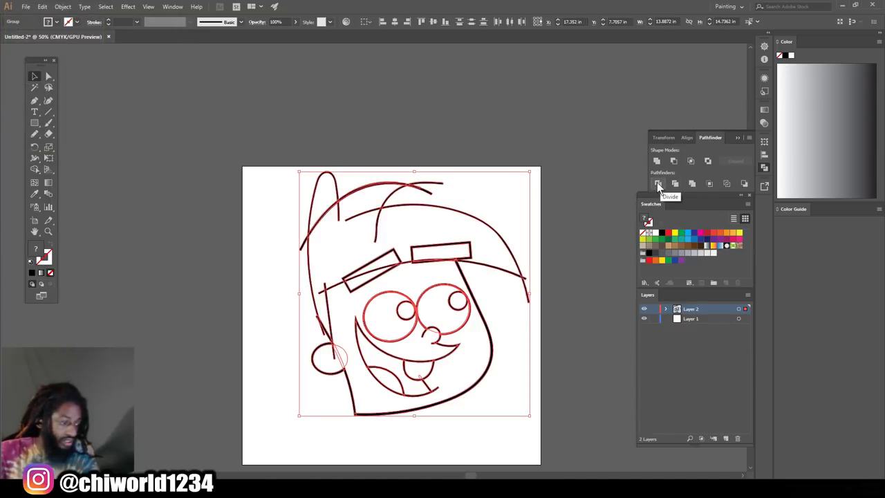
key("ctrl+equal")
key("ctrl+equal")
key("ctrl+equal")
Step: Delete the two stray pieces left beside the ear line
scroll(275, 242, "left", 2)
scroll(193, 228, "down", 3)
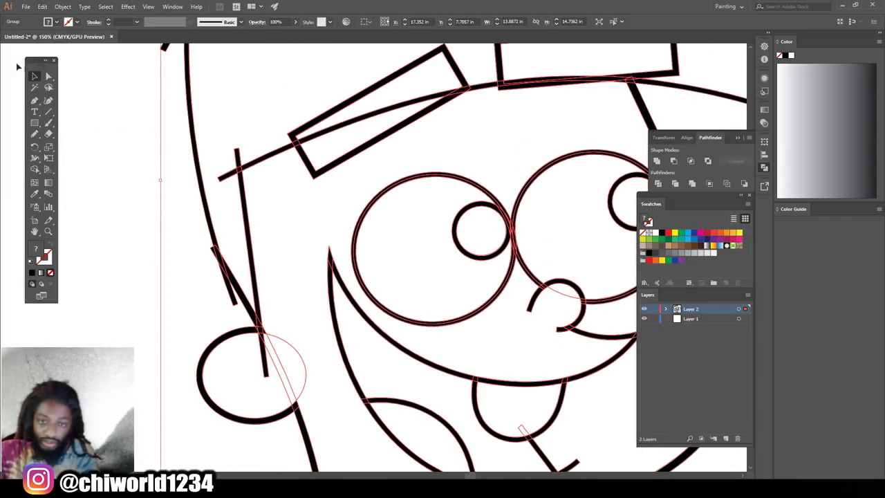
left_click(49, 82)
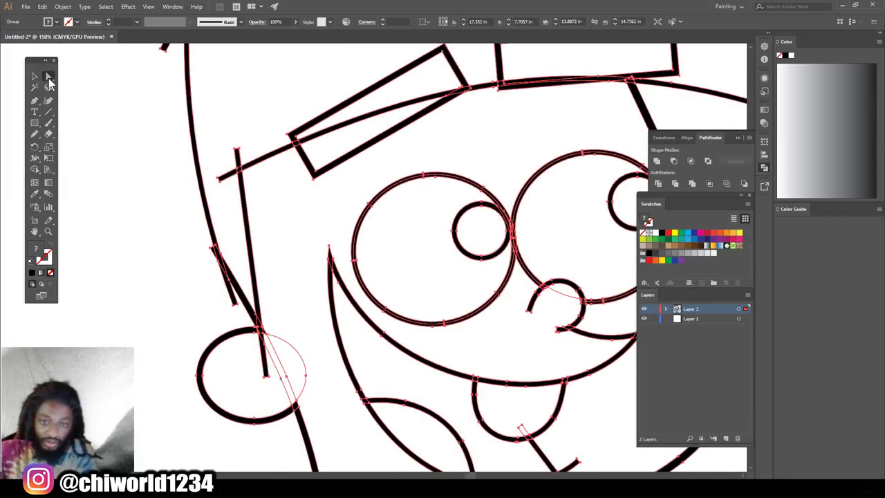
left_click(215, 320)
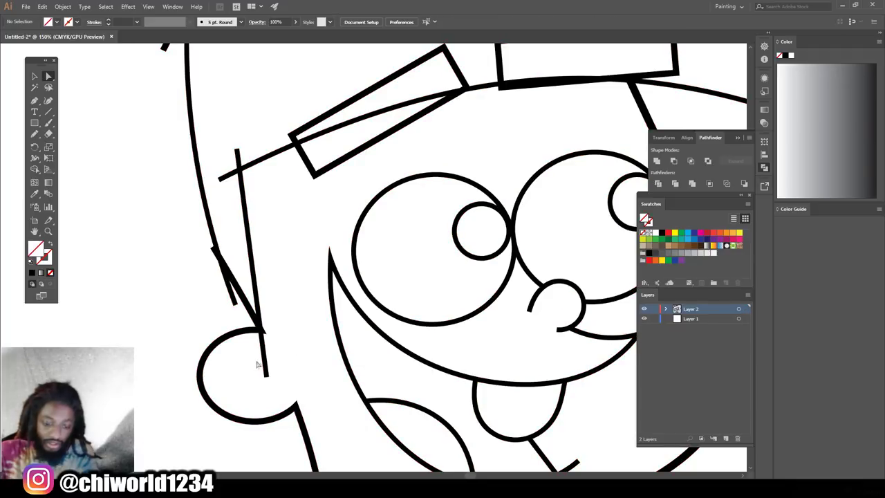
left_click(266, 370)
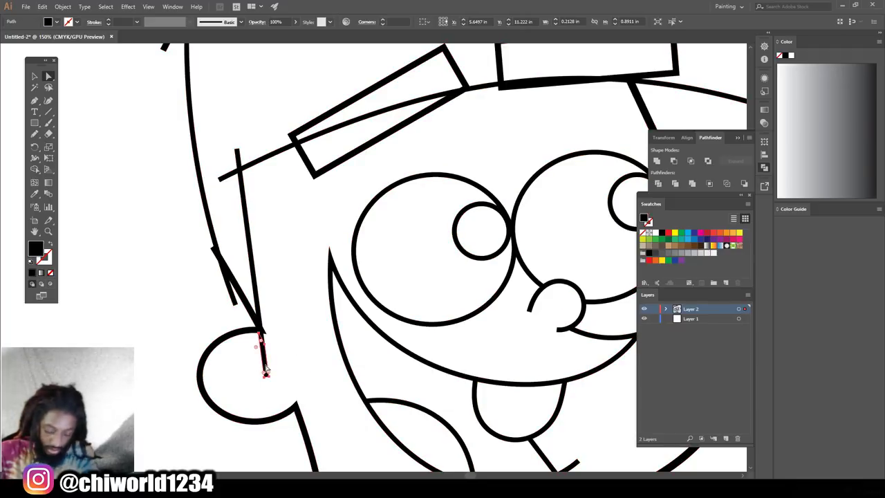
key("Delete")
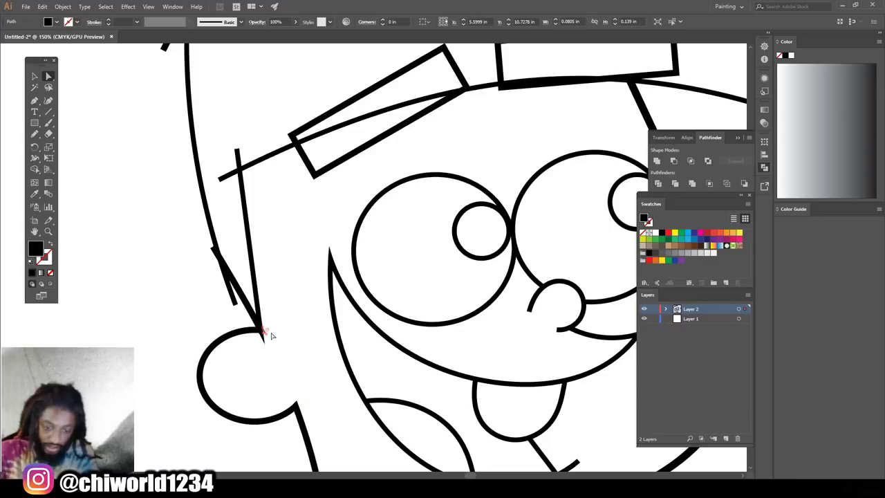
scroll(205, 320, "up", 1)
left_click(228, 332)
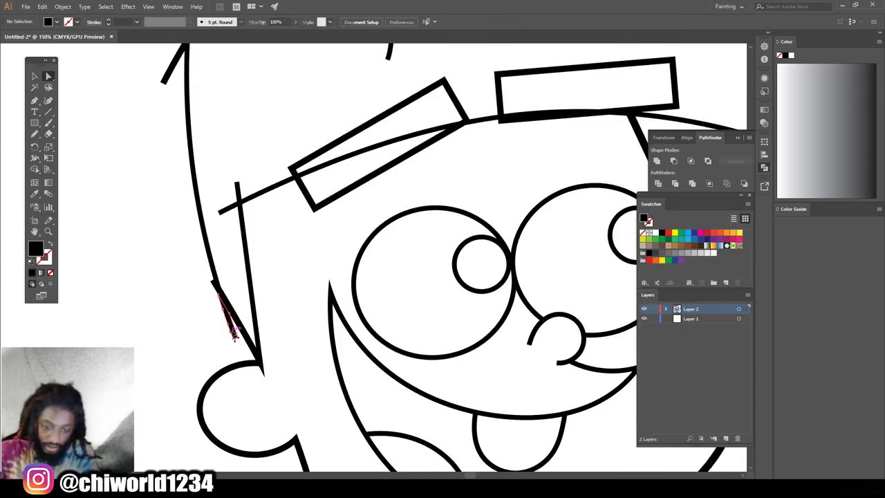
key("Delete")
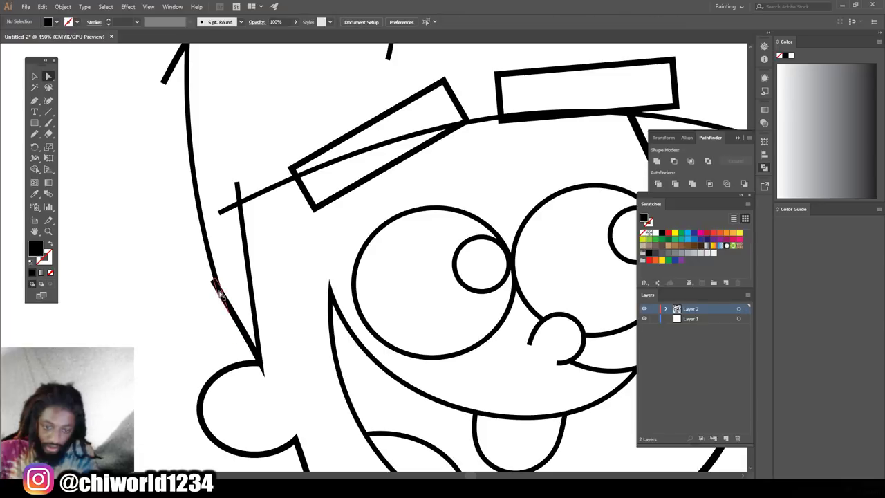
Step: Trim and join the overlapping line ends at the forehead corner and along both eyebrows
left_click(212, 283)
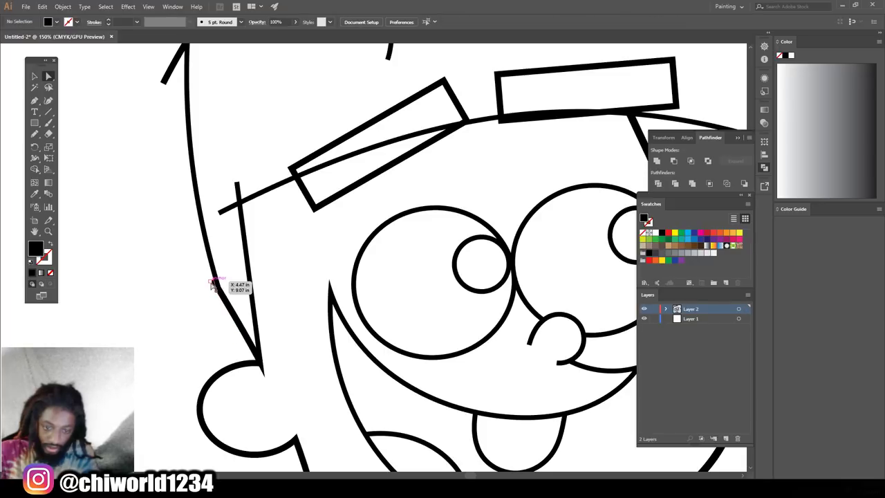
left_click(230, 211)
left_click_drag(230, 211, 239, 204)
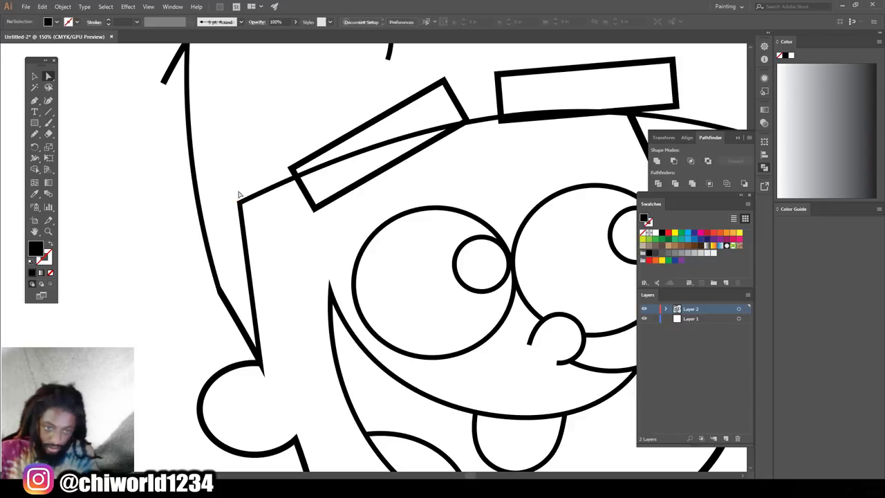
left_click_drag(323, 172, 387, 173)
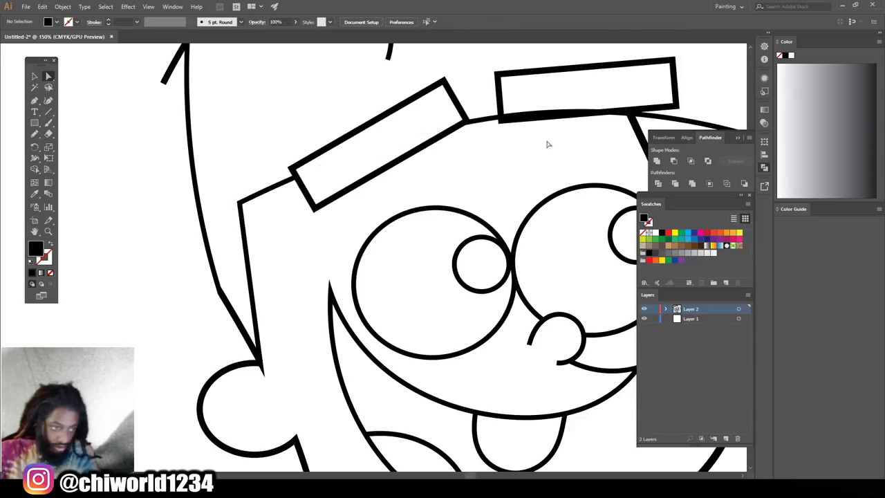
left_click_drag(541, 115, 536, 116)
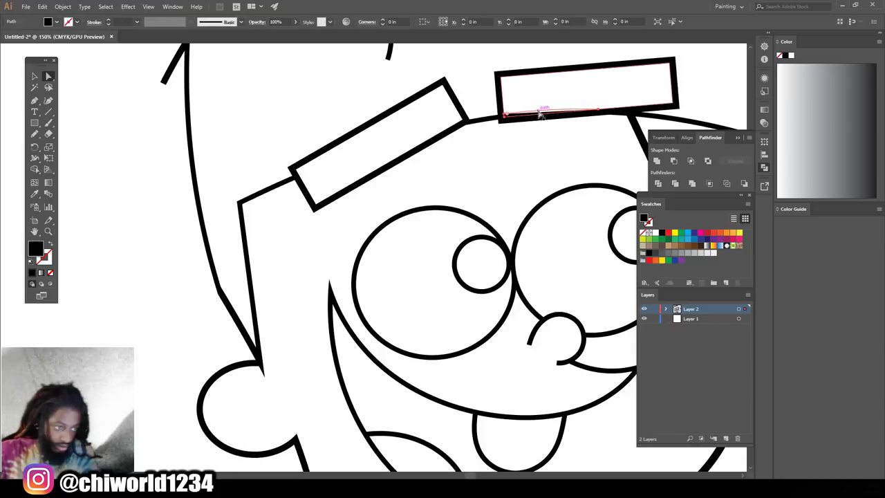
key("ctrl+0")
key("ctrl+minus")
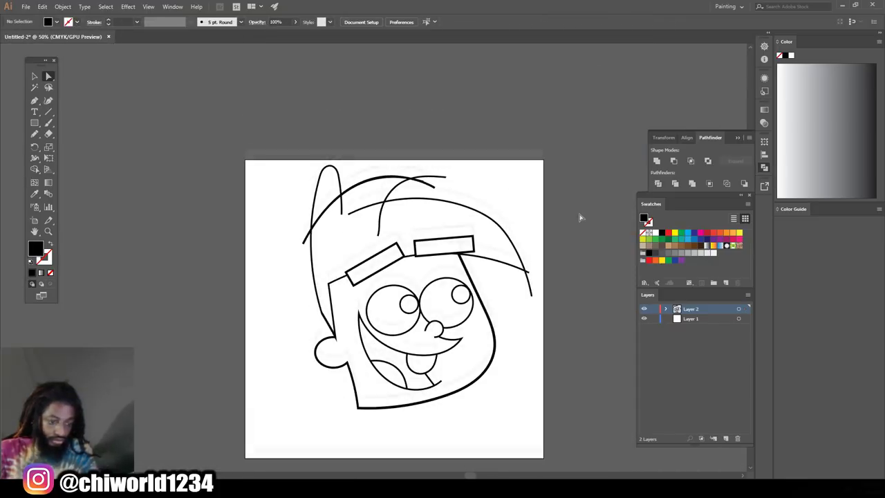
key("ctrl+1")
scroll(571, 217, "right", 2)
Step: Delete the short right hair strand, the leftover vertical segment and the left arc piece
scroll(563, 235, "right", 2)
left_click(551, 299)
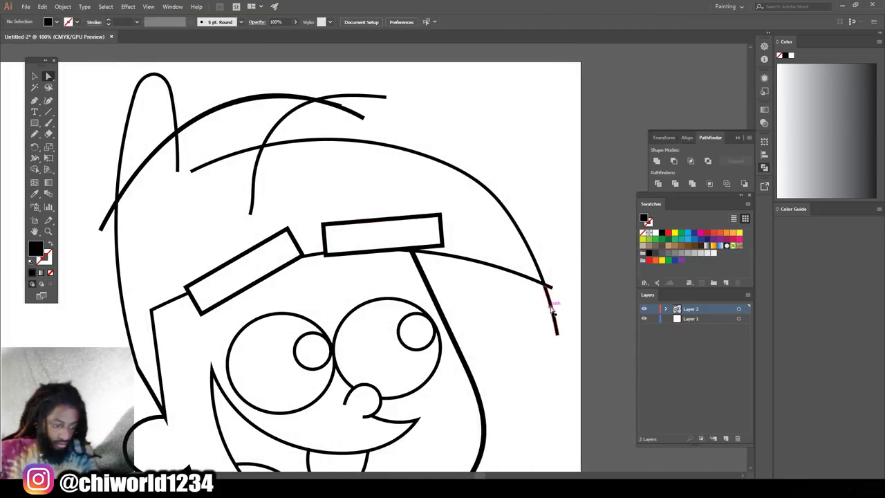
key("Delete")
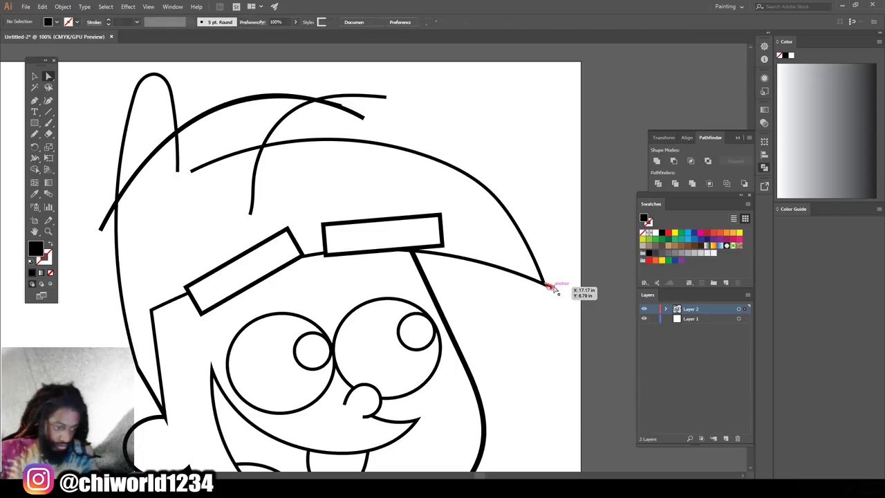
scroll(266, 251, "up", 2)
left_click(255, 229)
key("Delete")
left_click(238, 201)
key("Delete")
Step: Remove the stray overlapping pieces at the hair top and the leftover left-side segment
left_click(342, 154)
key("Delete")
left_click(329, 148)
key("Delete")
left_click(337, 150)
key("Delete")
left_click(179, 202)
key("Delete")
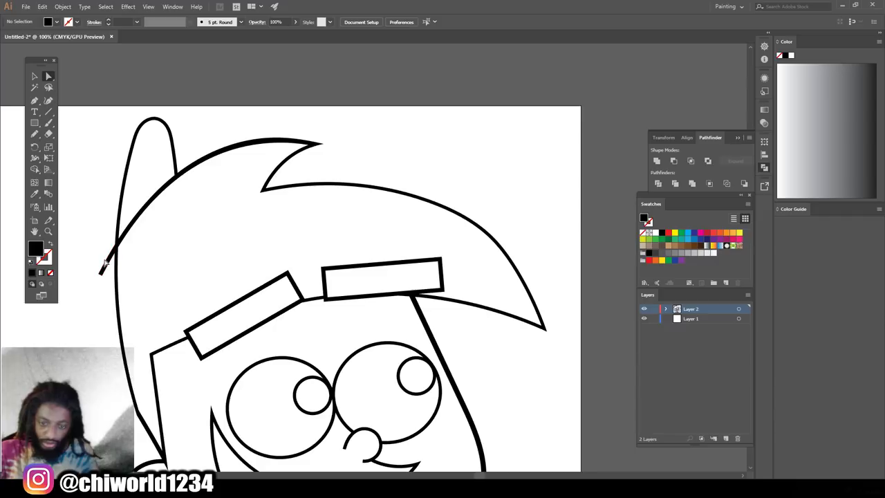
key("ctrl+minus")
key("ctrl+minus")
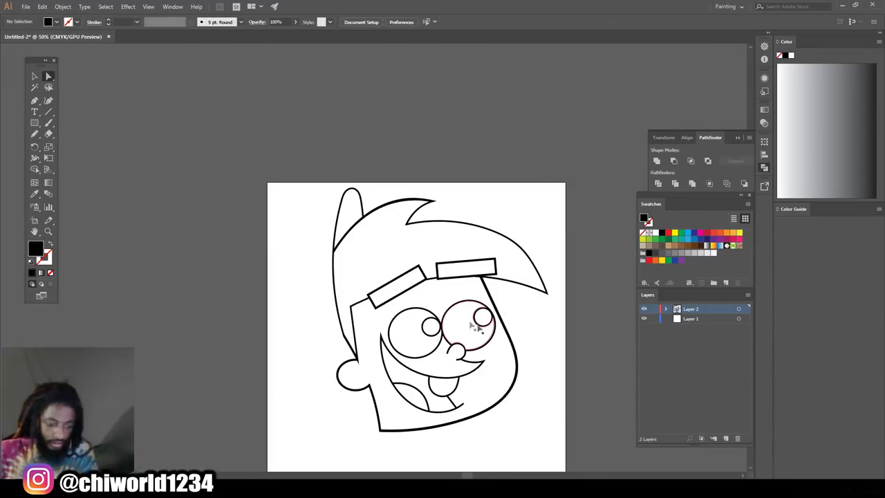
scroll(503, 356, "down", 4)
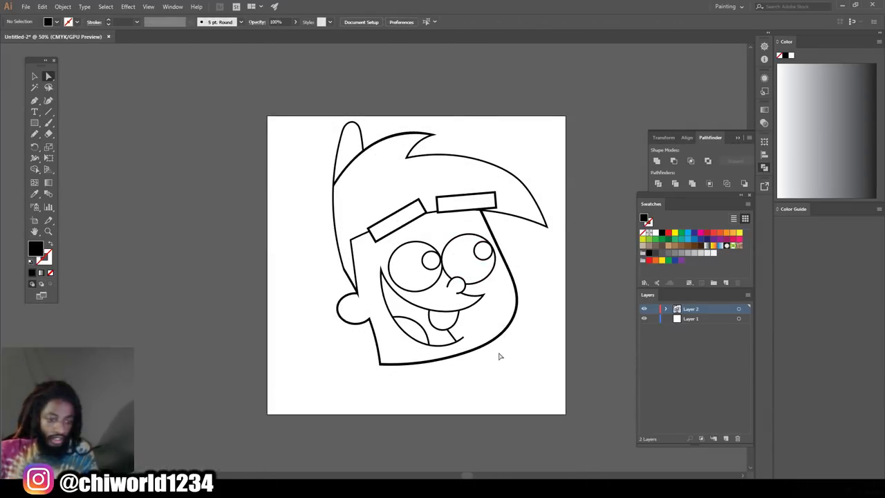
key("ctrl+plus")
key("ctrl+plus")
key("ctrl+minus")
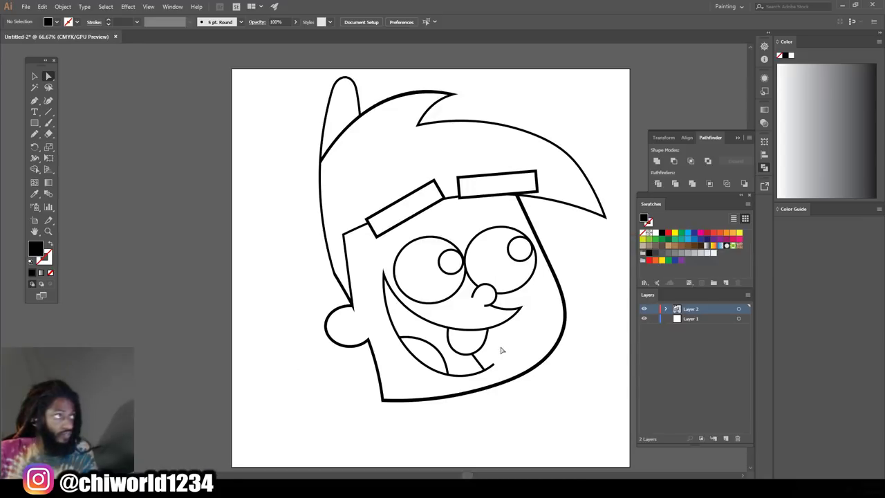
key("ctrl+plus")
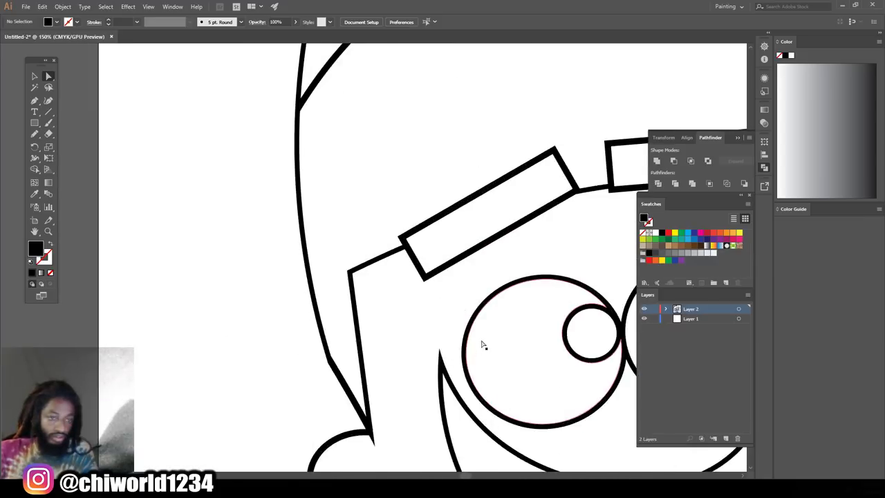
key("ctrl+minus")
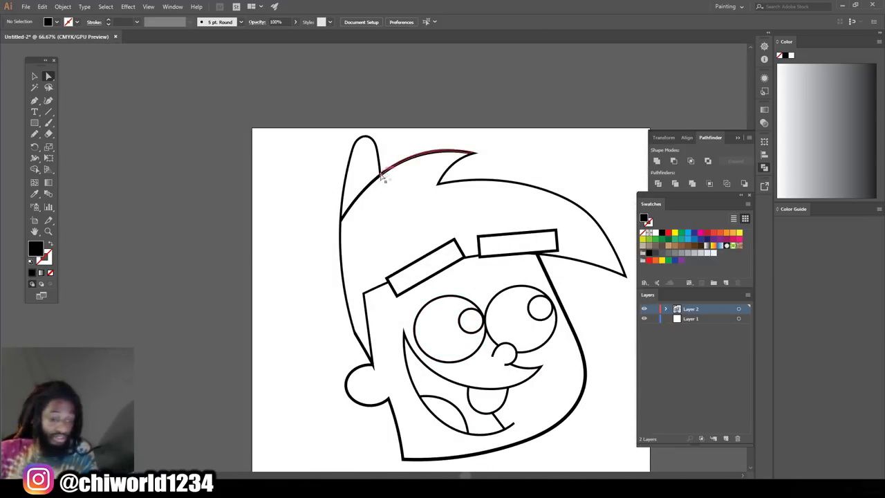
Step: Zoom in on the hair and ready the Pencil with a black 7 pt stroke
key("ctrl+plus")
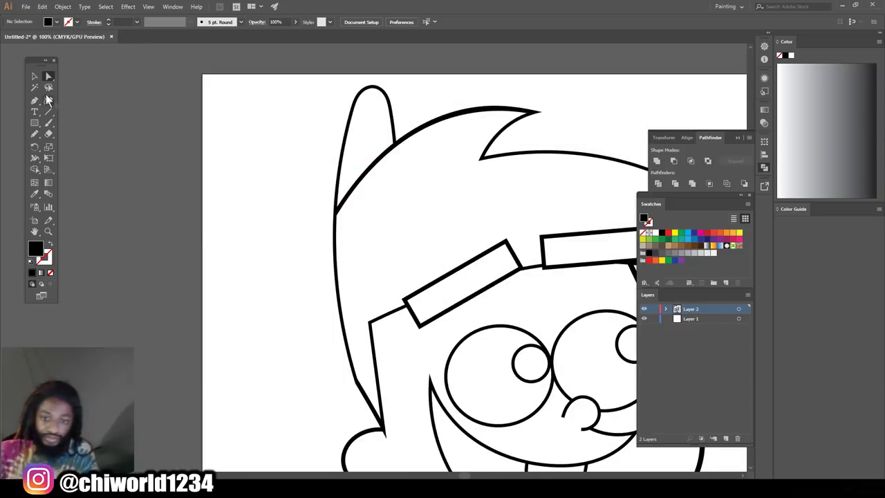
left_click(37, 138)
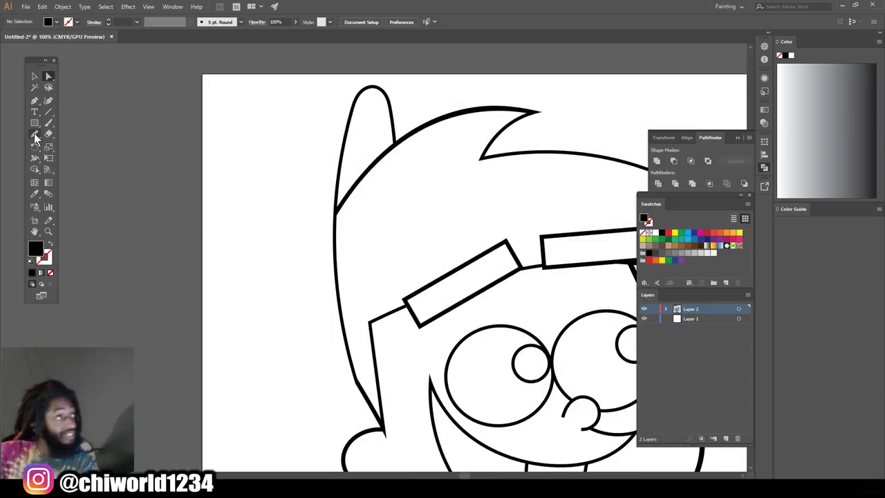
left_click(35, 134)
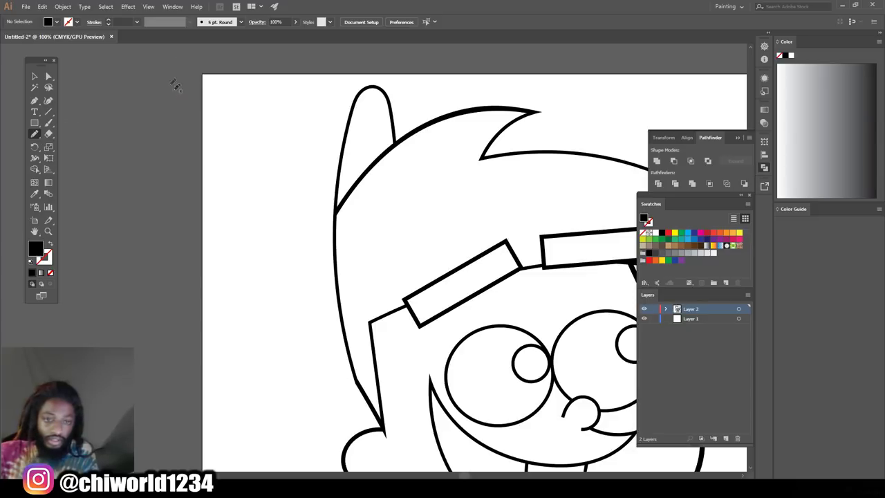
left_click(109, 20)
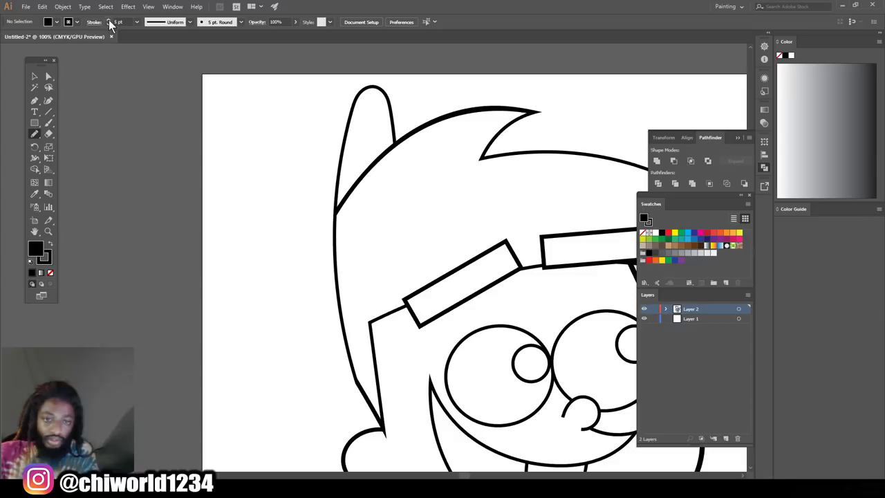
left_click(108, 20)
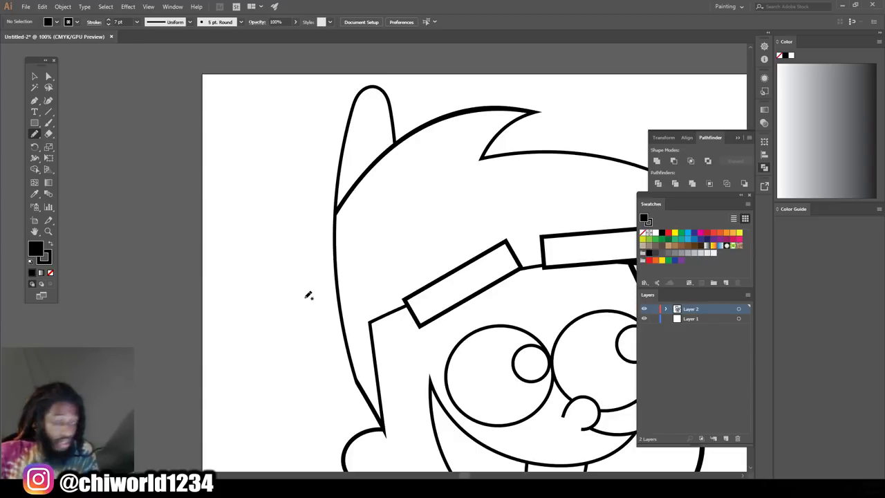
Step: Sketch a first hat outline, undo the black-filled result, and set fill to None
mouse_move(306, 275)
left_mouse_down()
mouse_move(316, 174)
mouse_move(353, 103)
left_mouse_up()
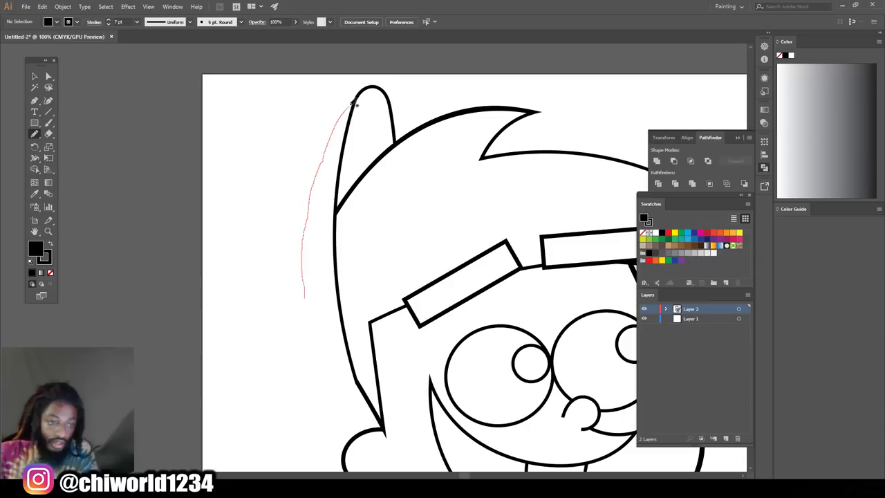
left_click_drag(386, 75, 435, 62)
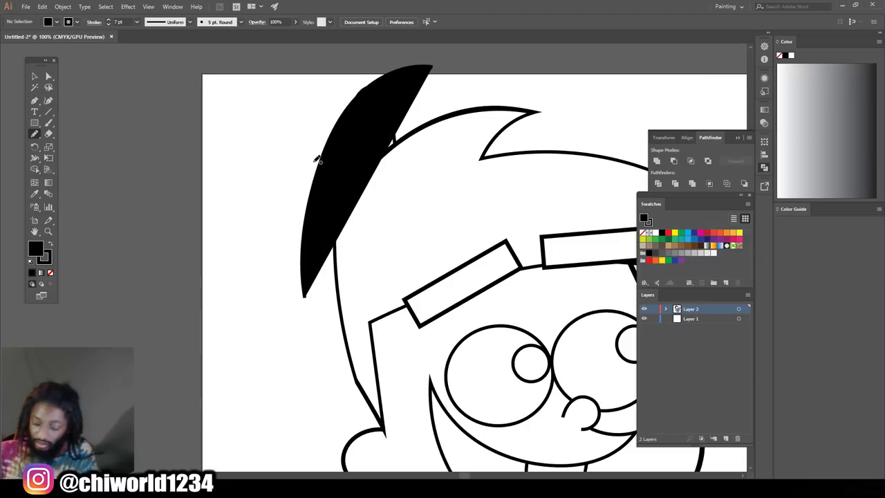
key("ctrl+z")
left_click(50, 273)
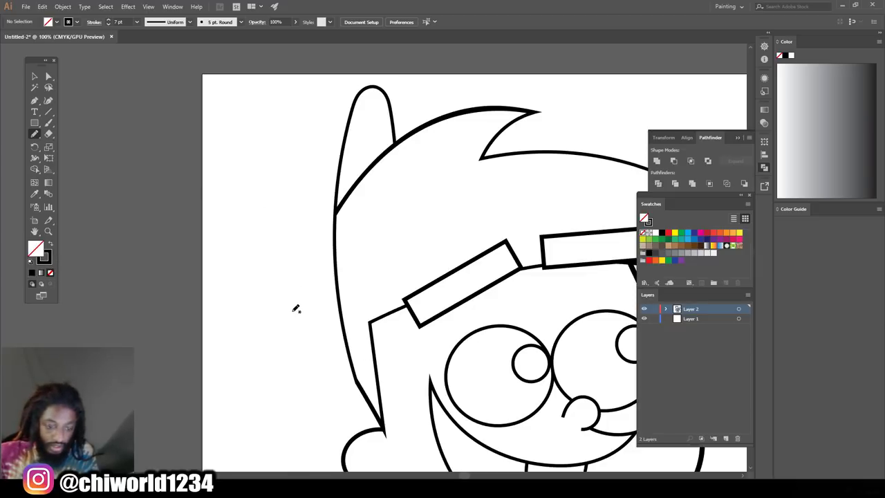
Step: Redraw the unfilled hat arc up the left side of the head and across the top
left_click_drag(299, 307, 314, 189)
left_click_drag(324, 159, 336, 128)
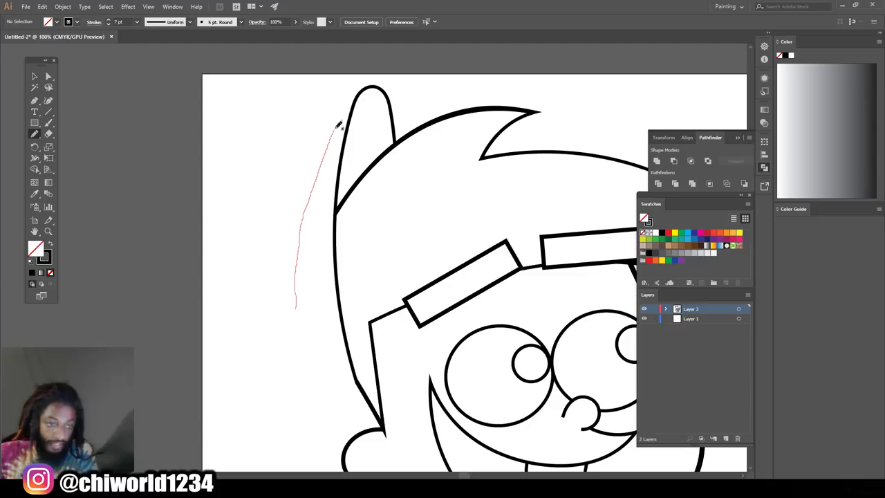
left_click_drag(380, 82, 453, 67)
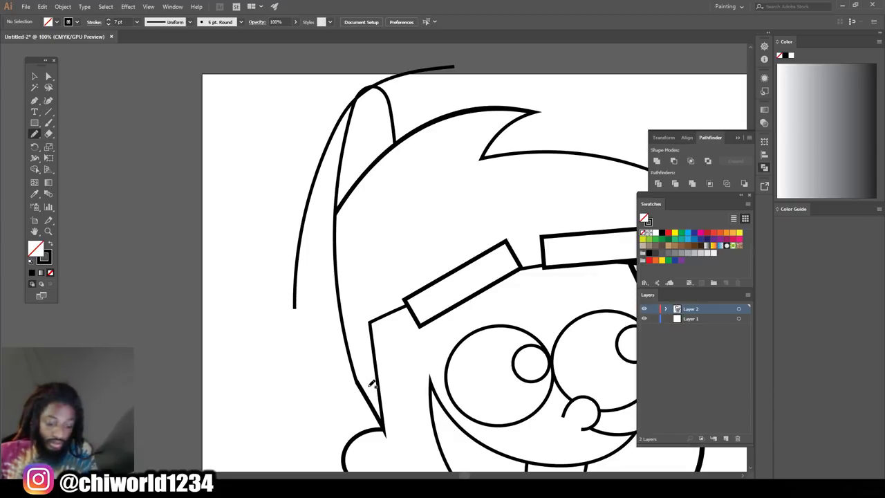
Step: Try a brim curve on the left, then undo it
mouse_move(371, 384)
left_mouse_down()
mouse_move(340, 400)
mouse_move(304, 402)
mouse_move(251, 364)
mouse_move(248, 313)
mouse_move(292, 247)
mouse_move(319, 228)
left_mouse_up()
scroll(322, 271, "down", 3)
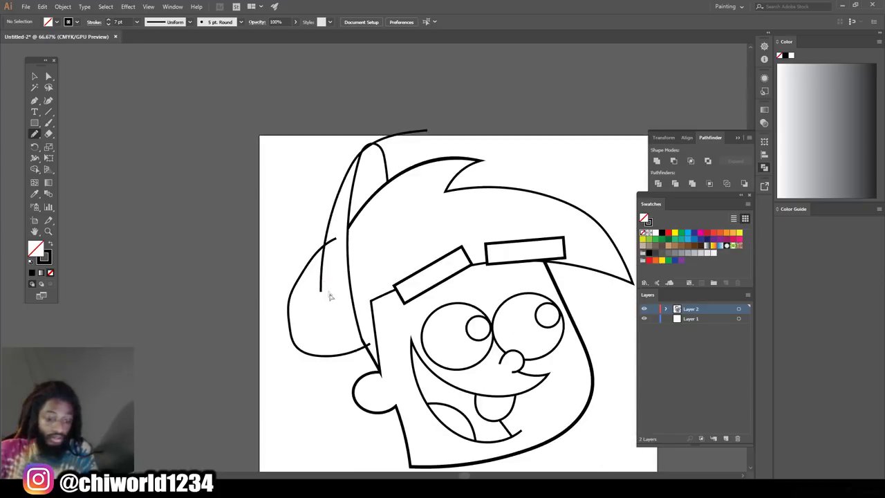
scroll(325, 277, "up", 3)
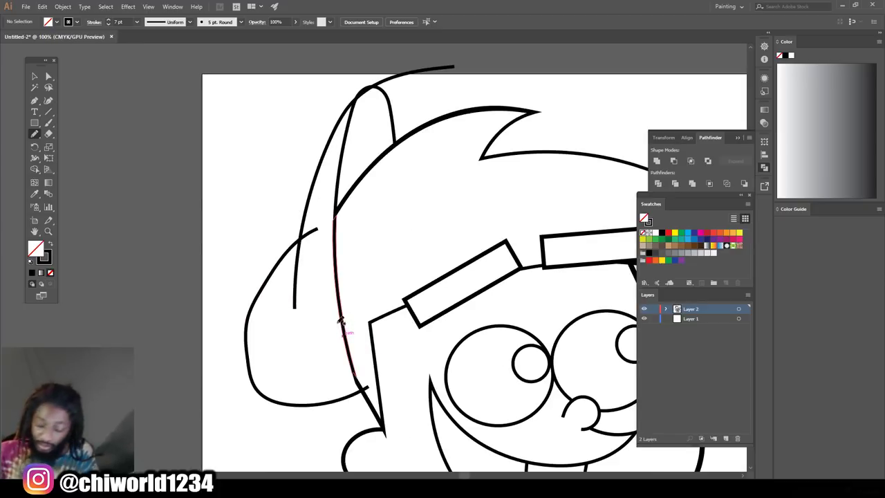
key("ctrl+z")
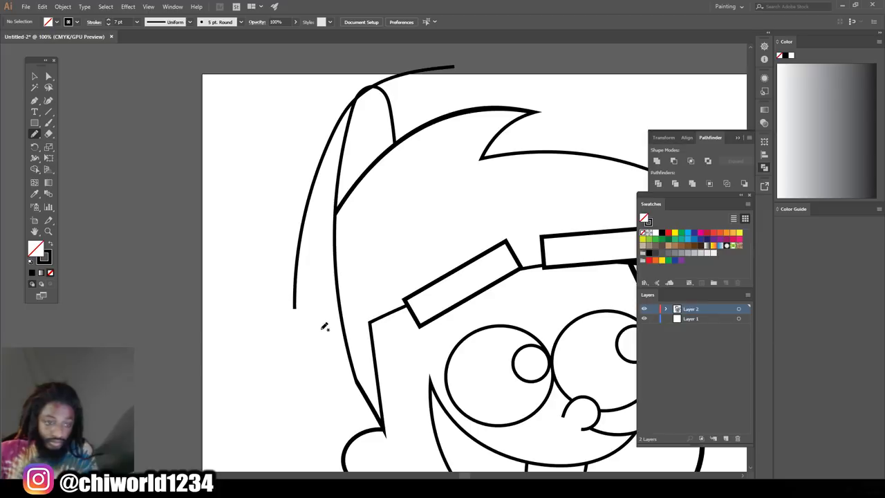
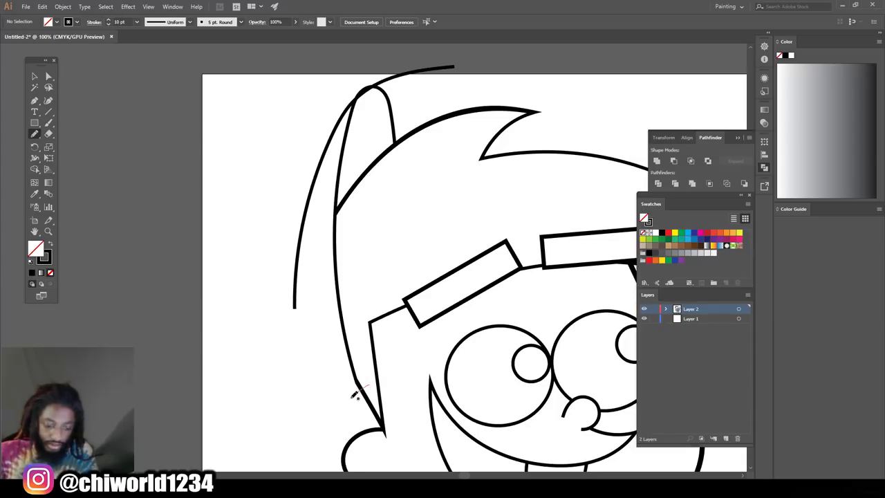
Step: Sketch a first curved cap brim from the cap's left edge down toward the ear
mouse_move(303, 404)
left_mouse_down()
mouse_move(249, 361)
mouse_move(241, 332)
mouse_move(258, 286)
left_mouse_up()
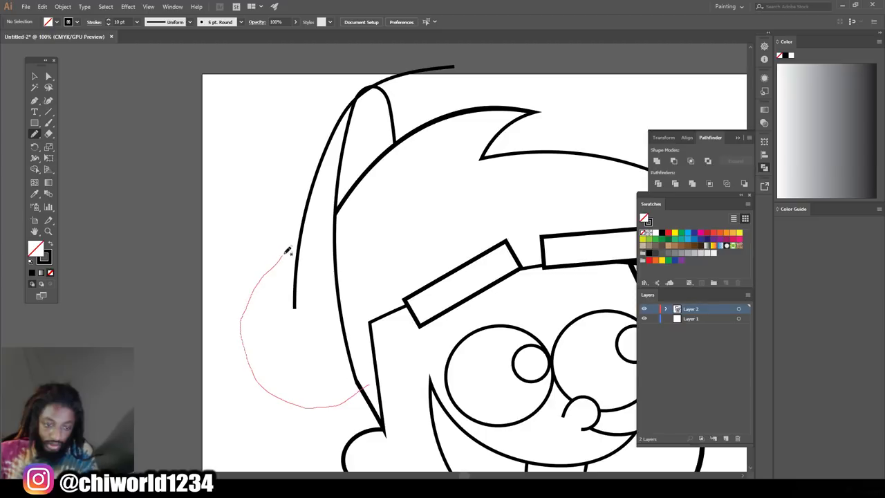
left_click_drag(305, 231, 308, 227)
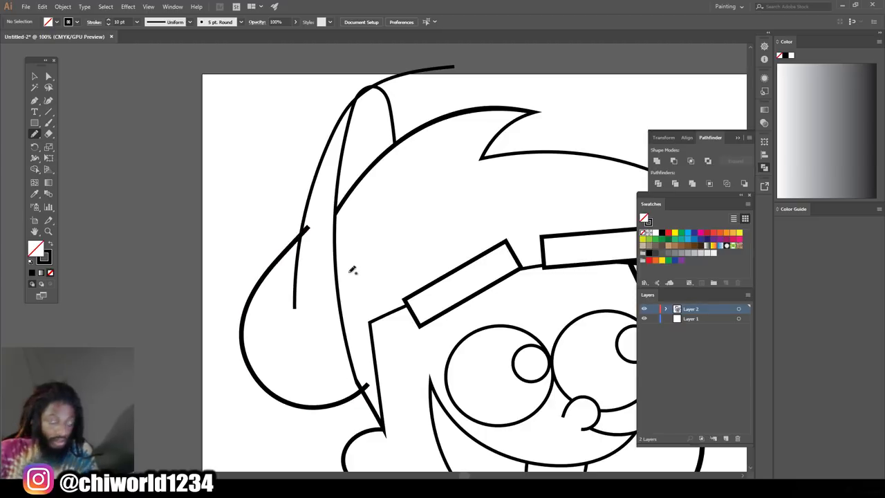
key("ctrl+minus")
key("ctrl+minus")
key("ctrl+minus")
key("ctrl+equal")
key("ctrl+equal")
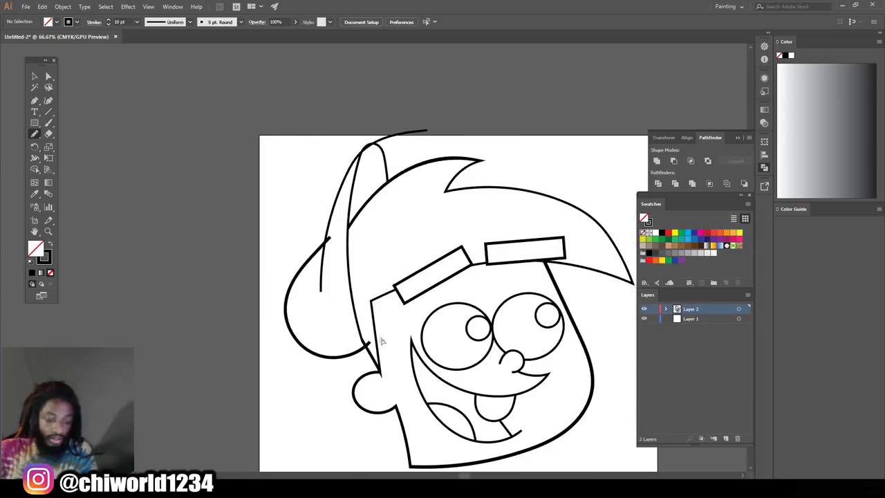
key("ctrl+equal")
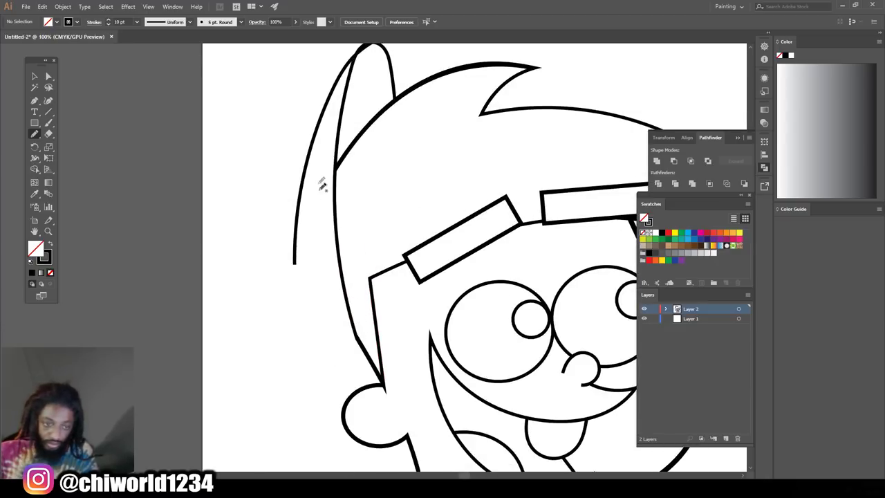
mouse_move(315, 170)
left_mouse_down()
mouse_move(258, 246)
mouse_move(244, 339)
mouse_move(262, 371)
mouse_move(285, 380)
mouse_move(346, 376)
mouse_move(374, 343)
left_mouse_up()
key("ctrl+minus")
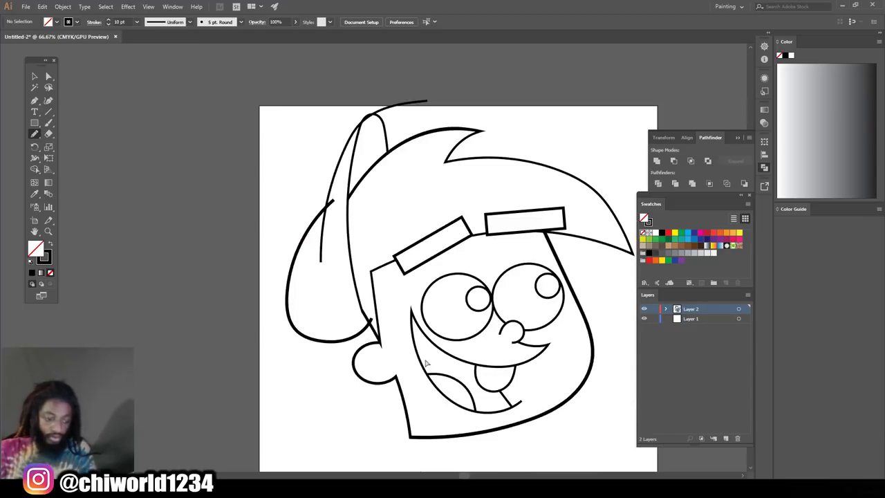
key("ctrl+plus")
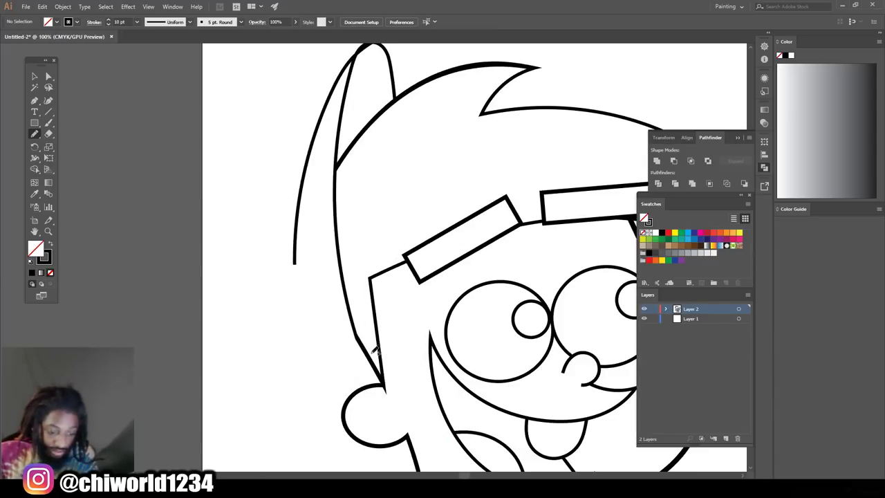
Step: Redraw the final brim bulging left around the head and ending near the ear
mouse_move(318, 374)
left_mouse_down()
mouse_move(290, 371)
mouse_move(248, 334)
left_mouse_up()
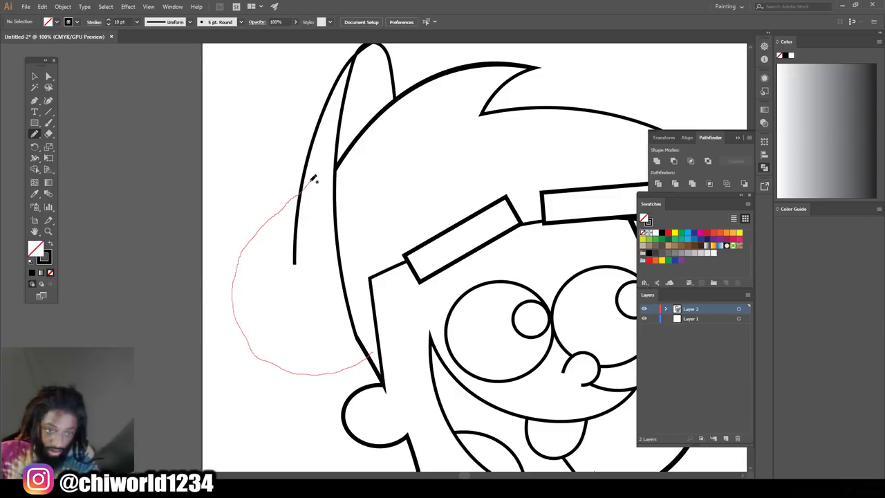
left_click_drag(313, 178, 314, 177)
key("ctrl+minus")
key("ctrl+minus")
key("ctrl+minus")
key("ctrl+plus")
key("ctrl+plus")
scroll(389, 258, "up", 1)
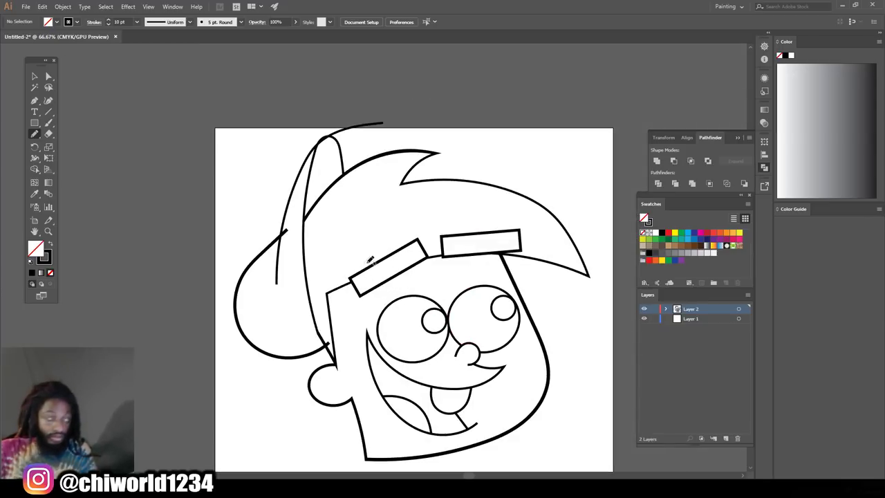
key("ctrl+minus")
scroll(379, 252, "right", 1)
scroll(359, 238, "down", 2)
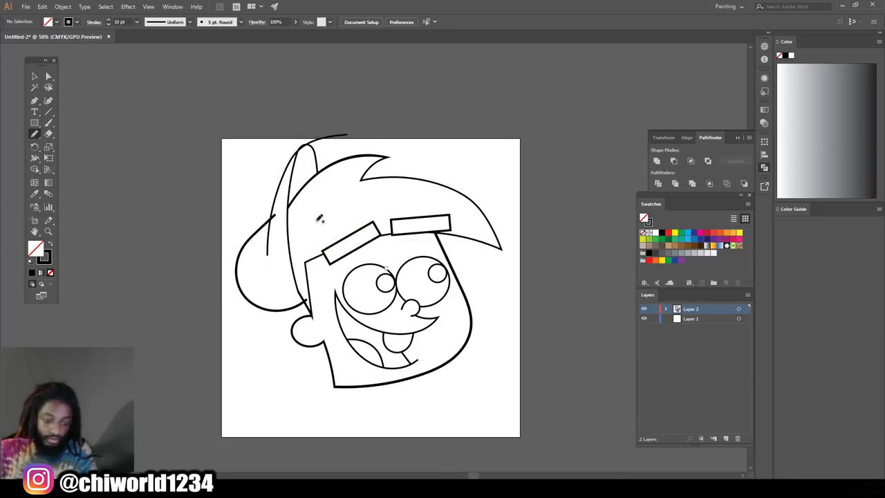
Step: Draw a thinner vertical pencil line down through the middle of the teeth and tongue
left_click(108, 25)
key("ctrl+plus")
key("ctrl+plus")
key("ctrl+plus")
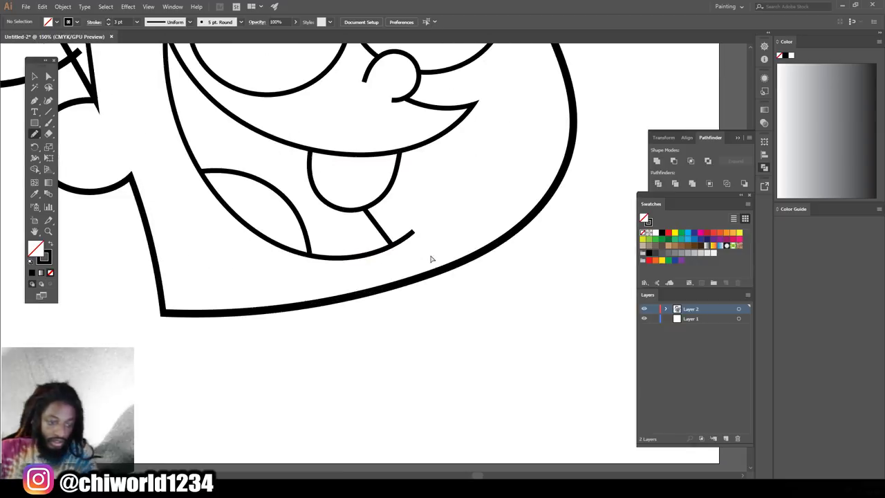
key("ctrl+plus")
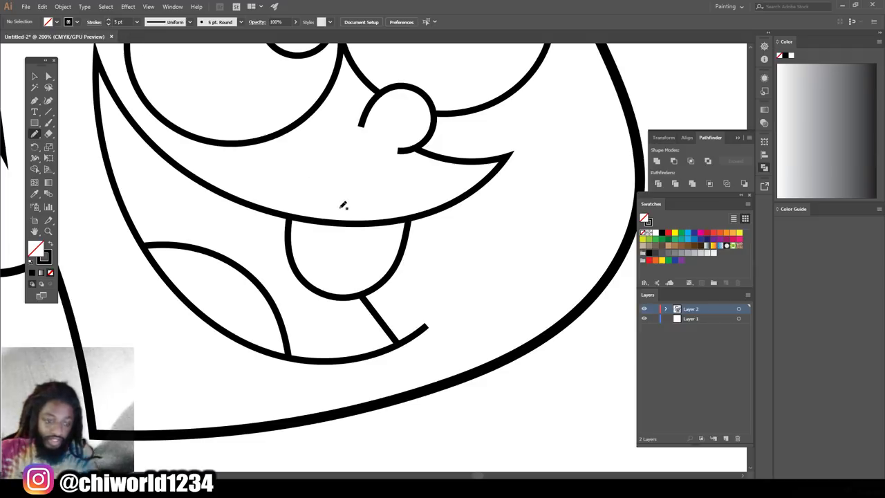
left_click_drag(358, 198, 344, 311)
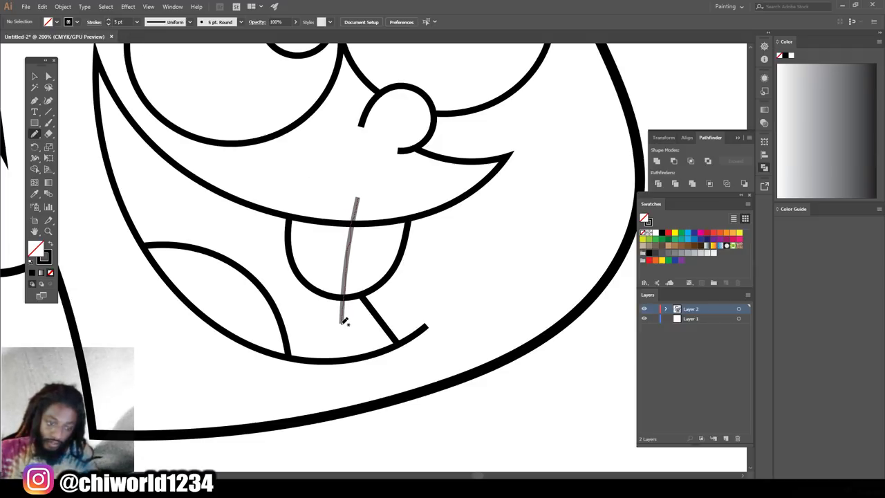
key("ctrl+minus")
key("ctrl+minus")
key("ctrl+minus")
scroll(410, 314, "up", 3)
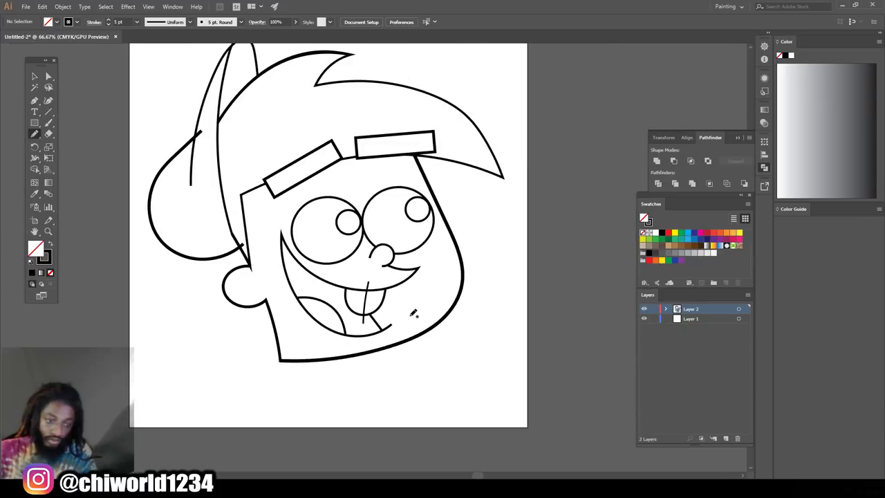
key("ctrl+minus")
key("ctrl+plus")
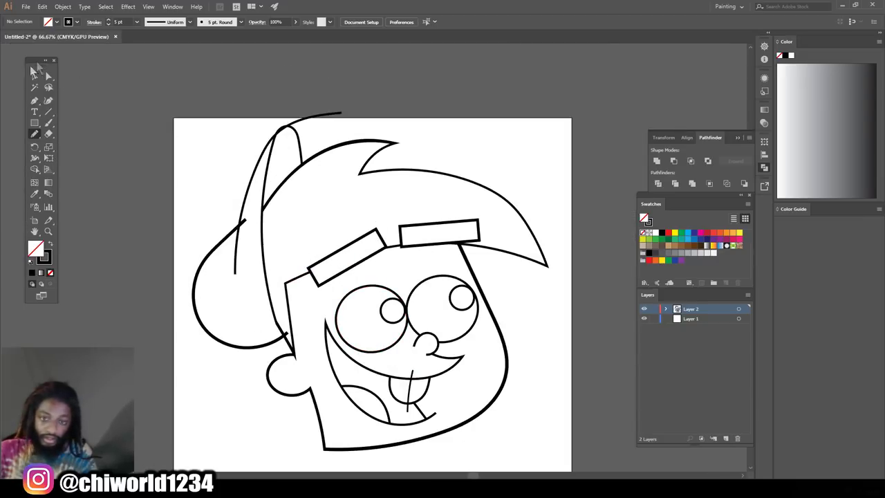
left_click(35, 76)
Step: Expand fill and stroke on all the line art, then apply Pathfinder Divide
scroll(182, 80, "down", 1)
left_click_drag(189, 65, 558, 419)
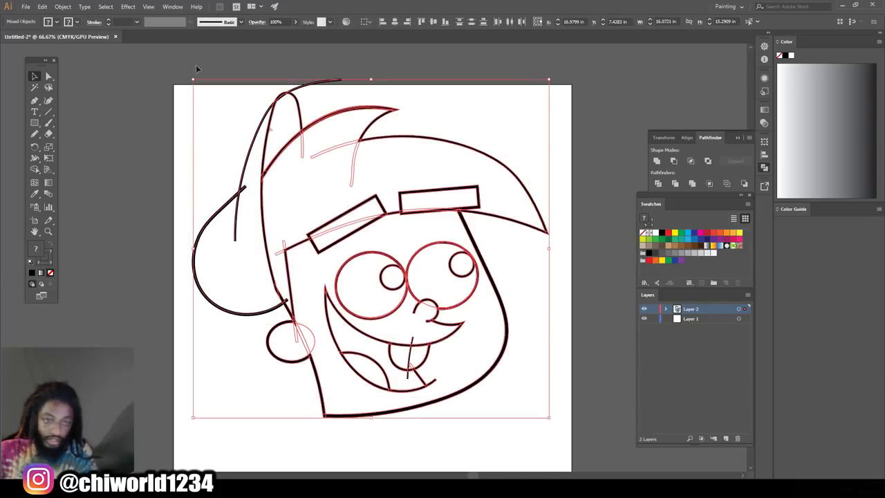
left_click(62, 7)
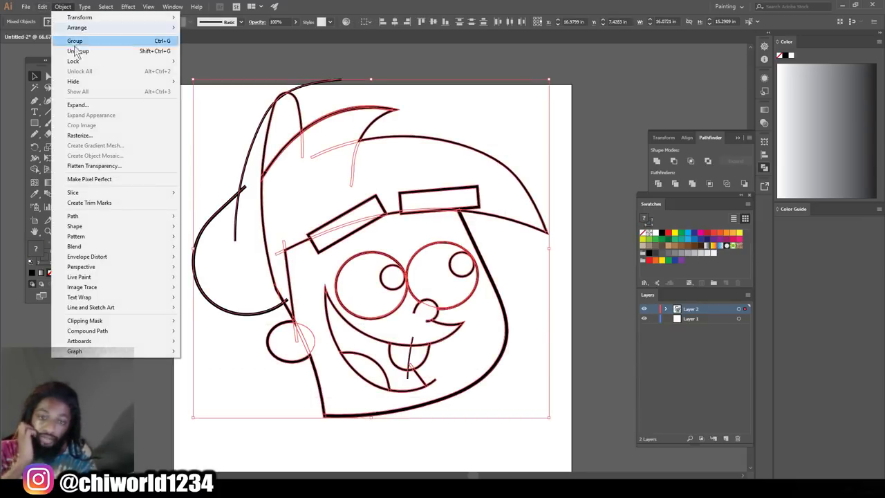
left_click(83, 105)
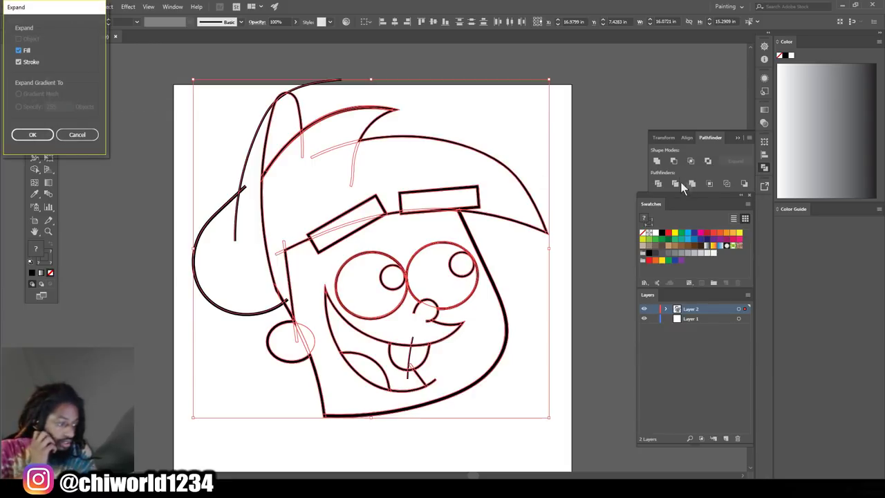
key("Return")
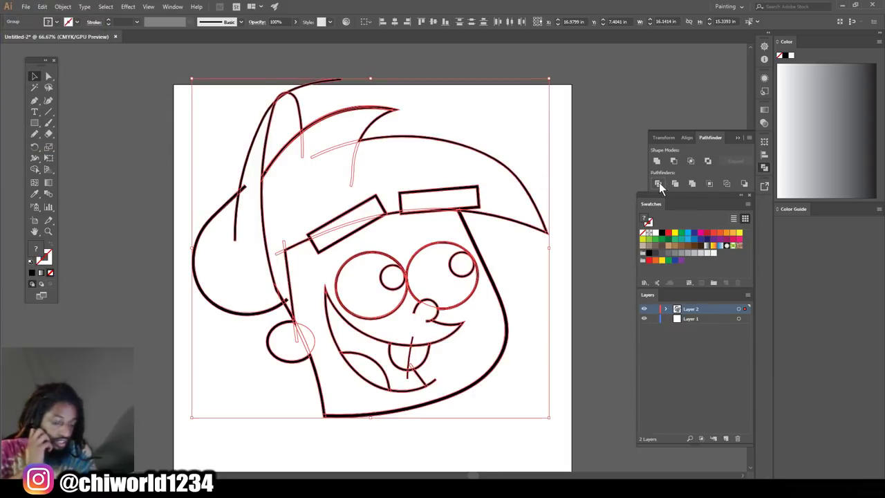
left_click(659, 184)
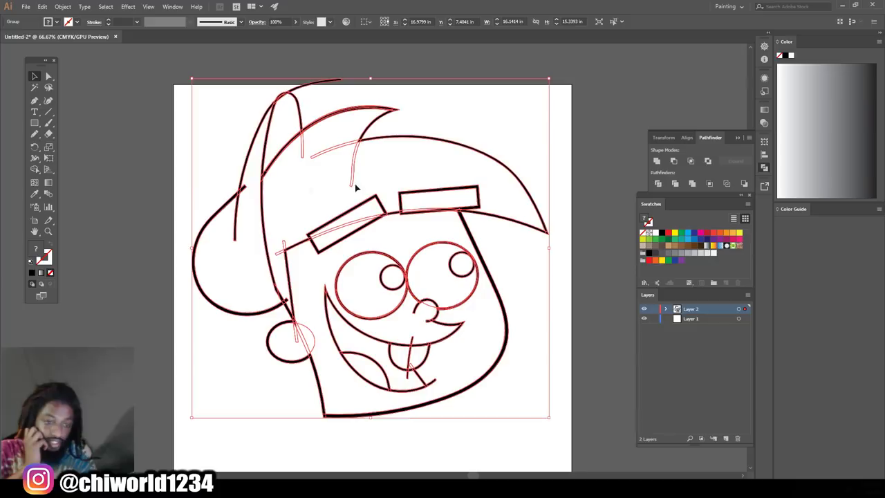
left_click(87, 102)
left_click(48, 76)
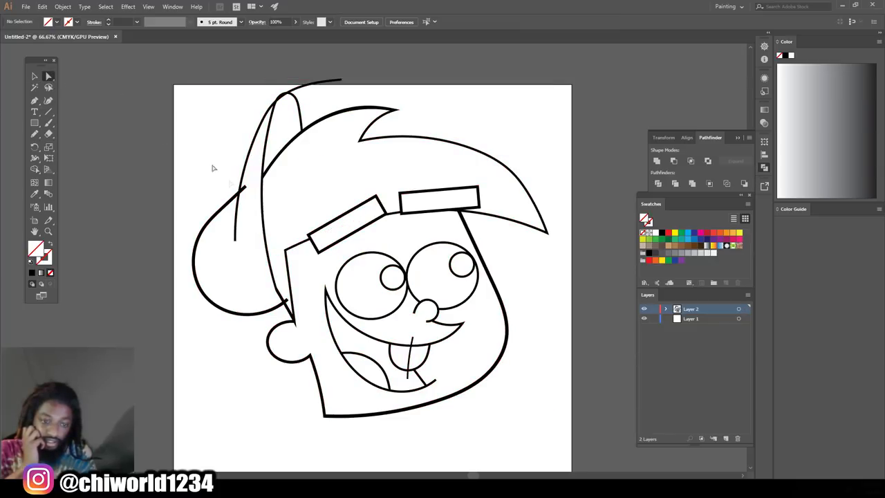
Step: Delete the stray segment at the cap tip and join the gap there
left_click(237, 225)
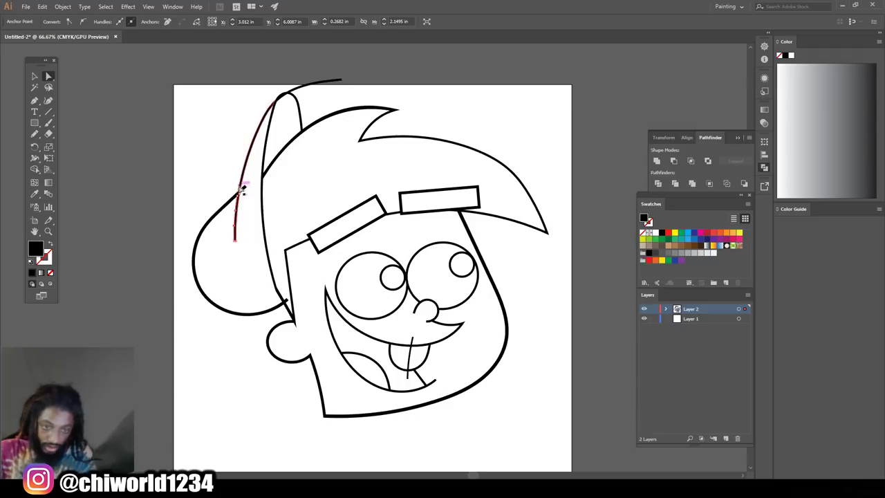
left_click(246, 192)
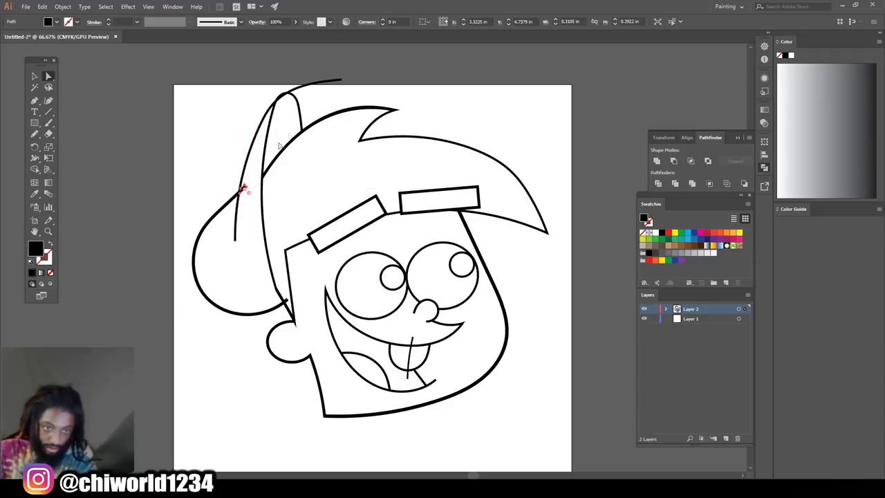
left_click_drag(339, 80, 283, 103)
left_click(282, 101)
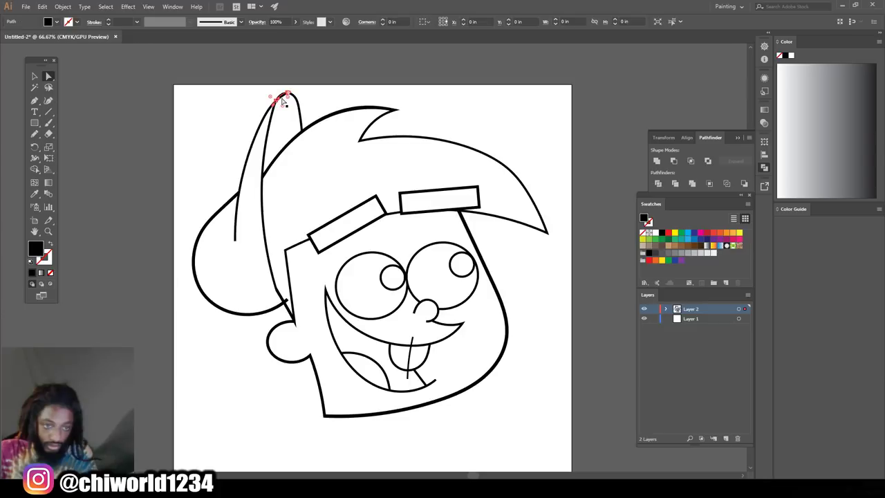
left_click(336, 88)
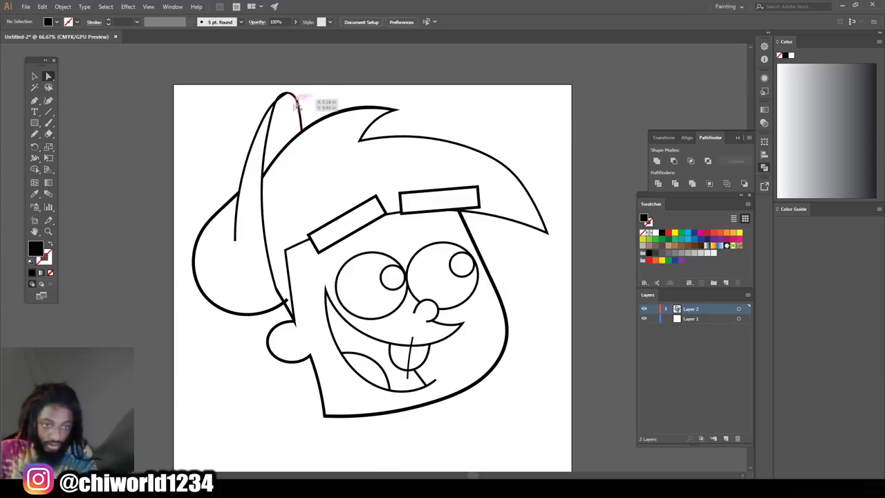
scroll(279, 141, "up", 3)
scroll(279, 142, "up", 6)
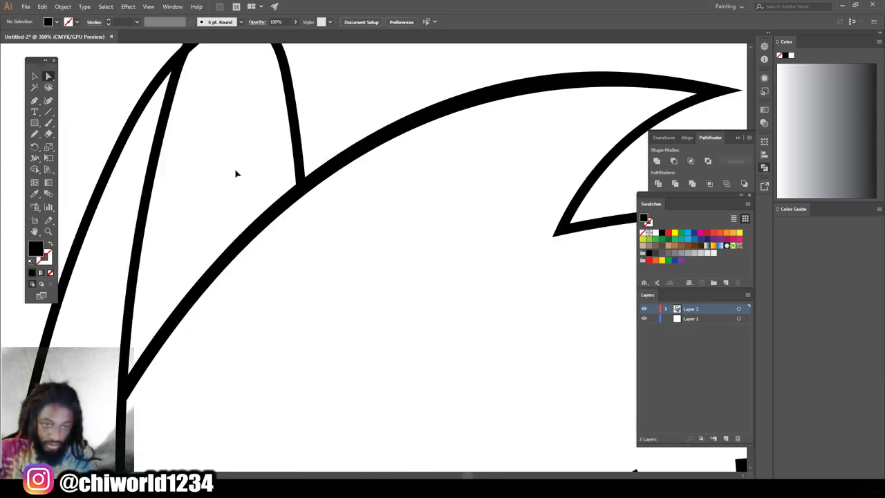
left_click(217, 138)
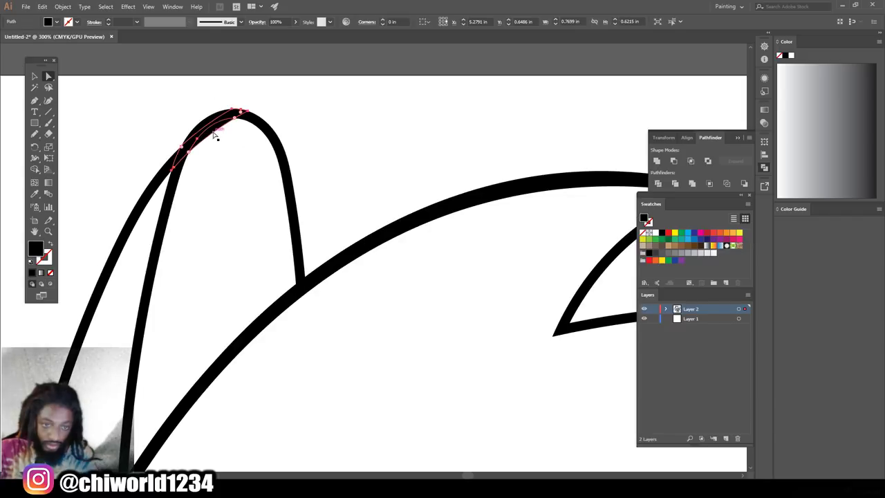
key("Delete")
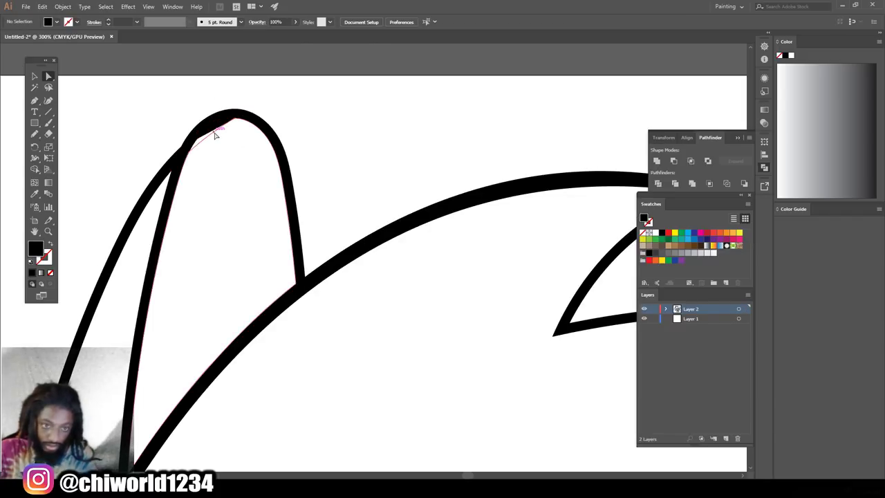
key("ctrl+j")
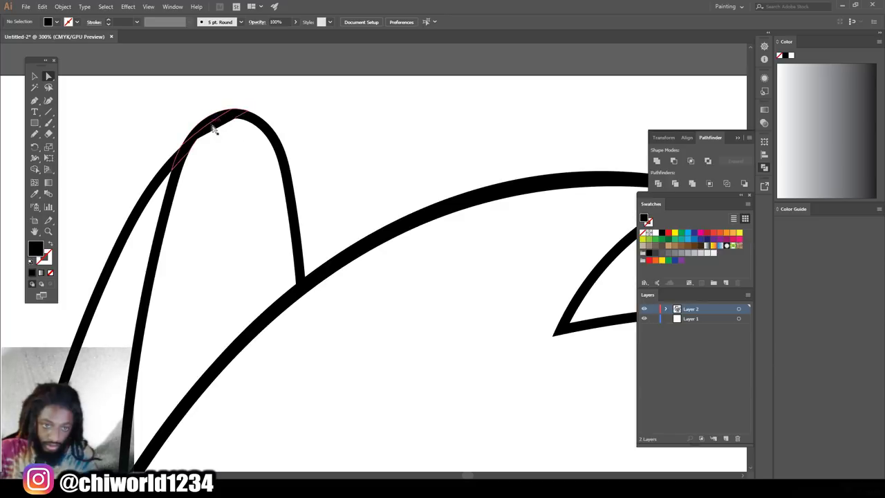
Step: Delete the stray stroke above the mouth line and the stub below the tongue
scroll(262, 146, "down", 5)
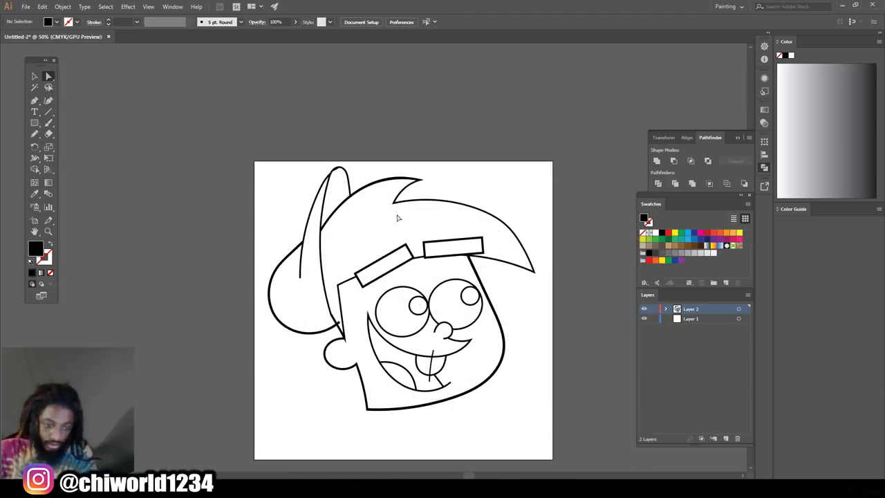
scroll(393, 221, "up", 3)
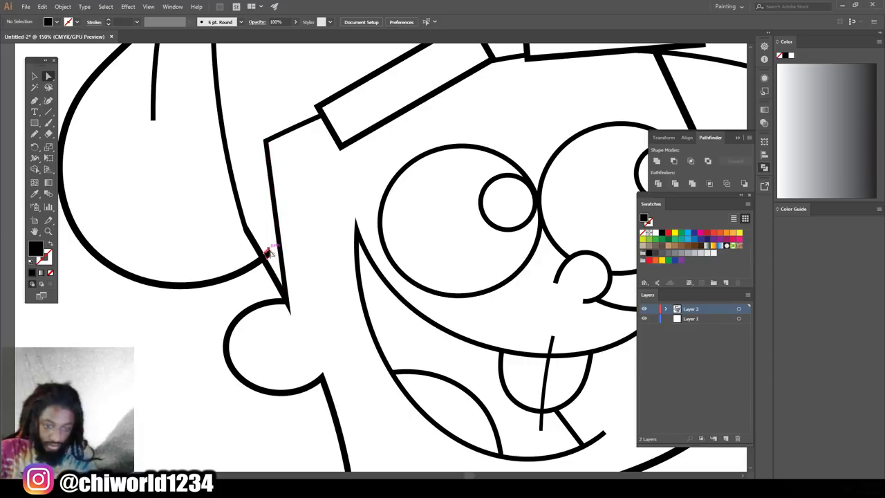
left_click(268, 251)
left_click(300, 253)
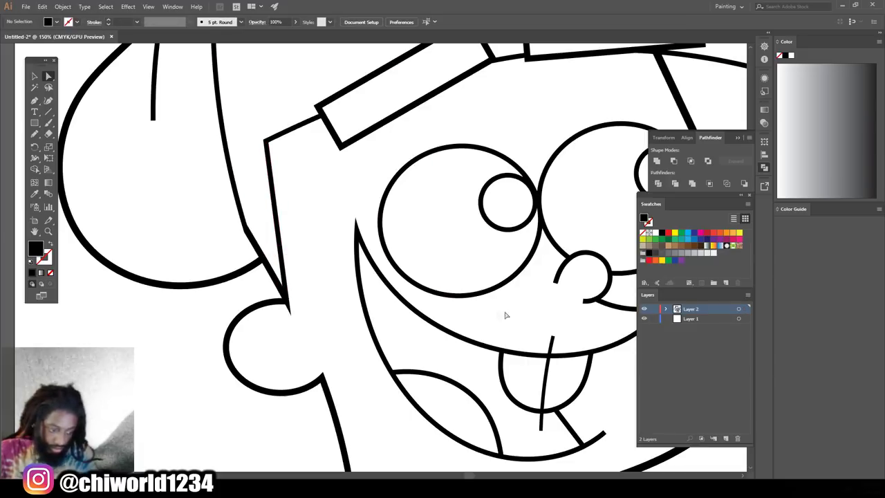
left_click(551, 342)
key("Delete")
left_click(542, 422)
key("Delete")
key("ctrl+minus")
key("ctrl+minus")
key("ctrl+minus")
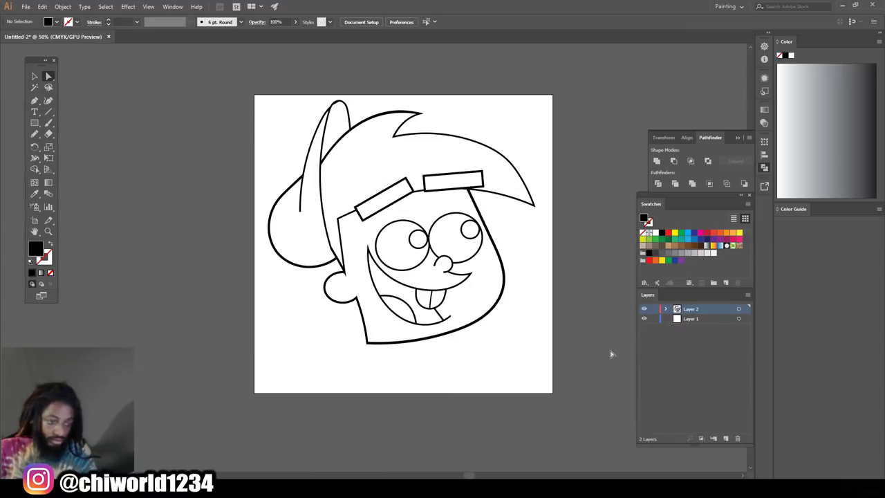
scroll(179, 200, "up", 2)
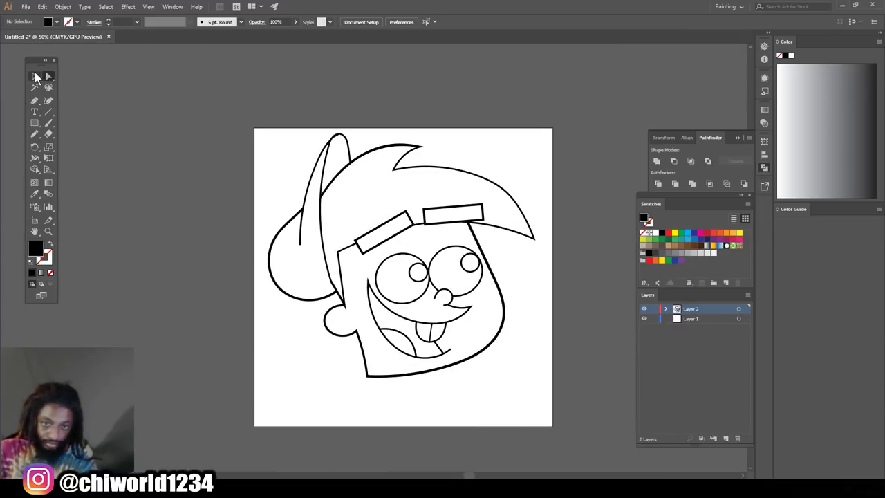
Step: Nudge the whole face drawing down two steps with the Down arrow
mouse_move(289, 121)
left_mouse_down()
mouse_move(593, 352)
mouse_move(577, 404)
left_mouse_up()
key("Down")
key("Down")
key("Down")
key("Down")
key("Down")
key("Down")
key("Down")
key("Down")
key("Down")
key("Down")
key("Down")
key("Down")
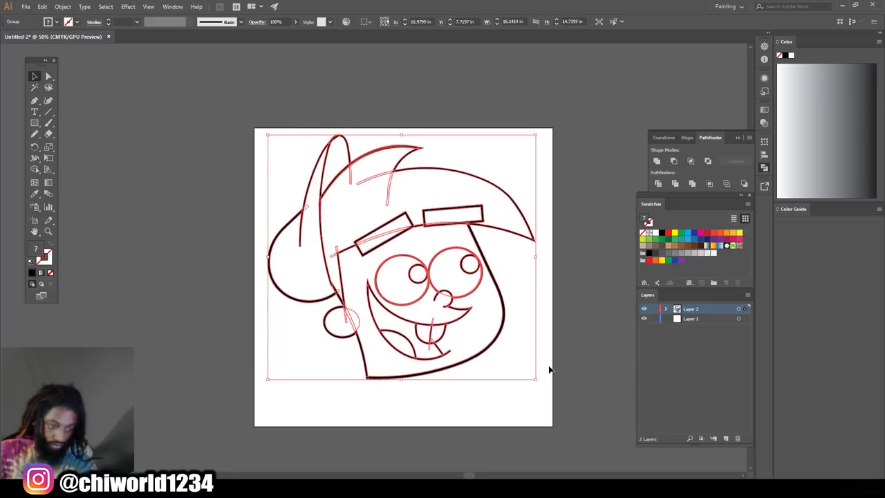
key("Down")
key("Down")
key("Down")
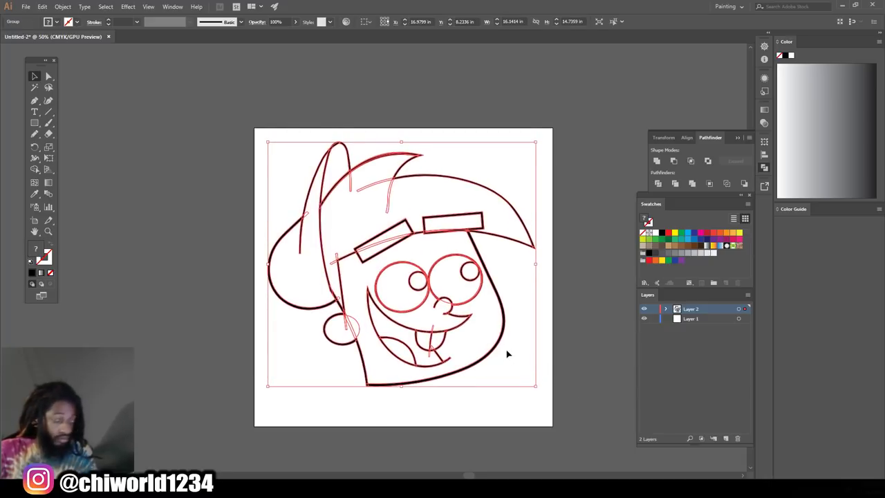
left_click(247, 419)
Step: Zoom in on the junction where the ear meets the head
key("ctrl+minus")
key("ctrl+equal")
key("ctrl+1")
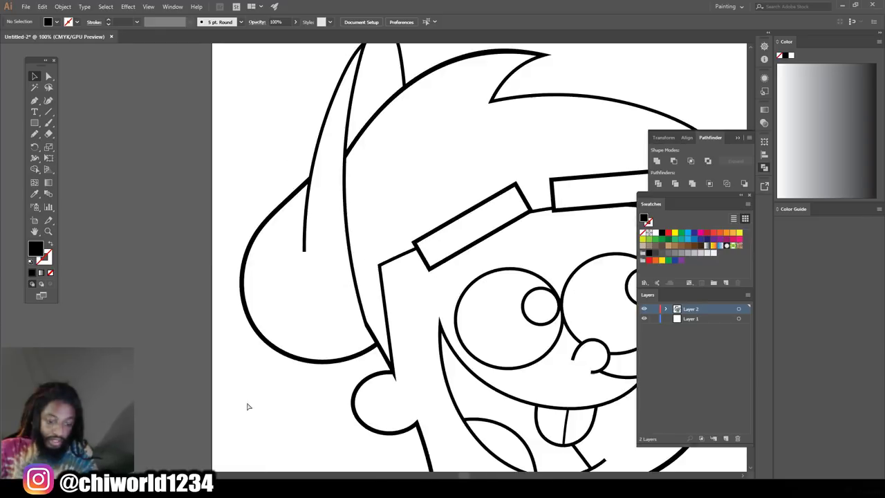
key("ctrl+equal")
key("ctrl+equal")
key("ctrl+equal")
key("ctrl+equal")
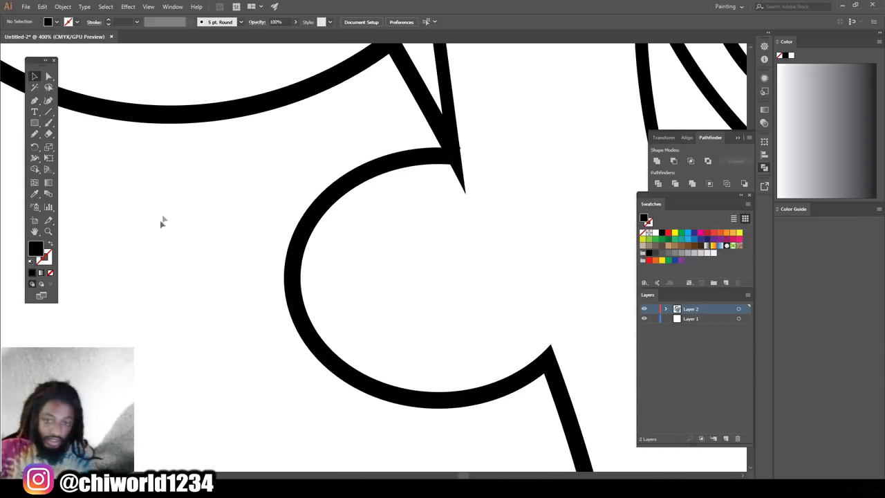
scroll(331, 211, "up", 2)
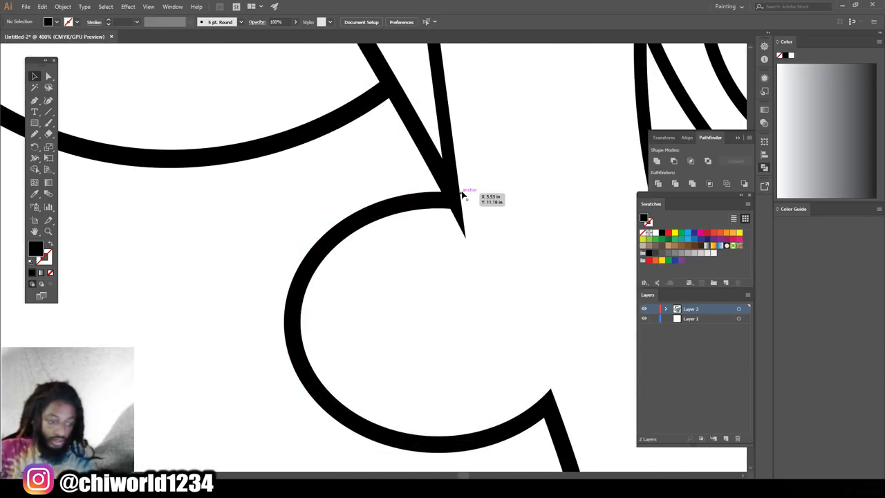
left_click(462, 196)
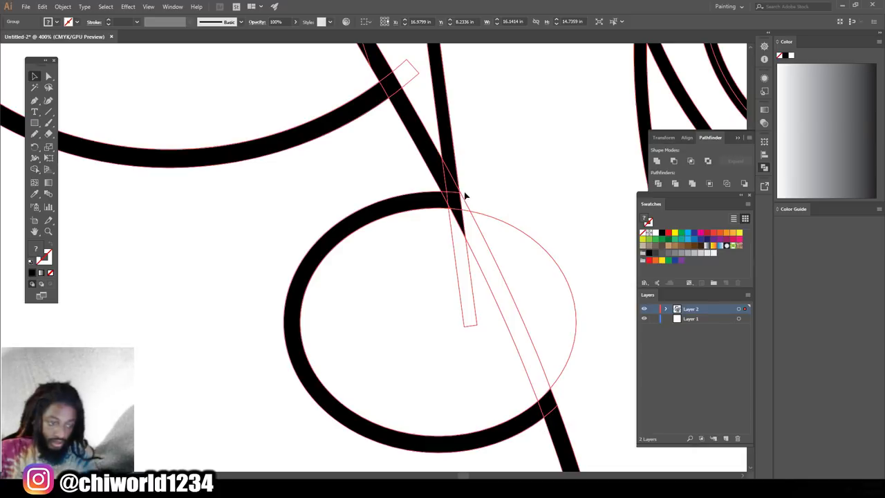
left_click(474, 191)
key("ctrl+equal")
key("ctrl+equal")
scroll(524, 209, "up", 4)
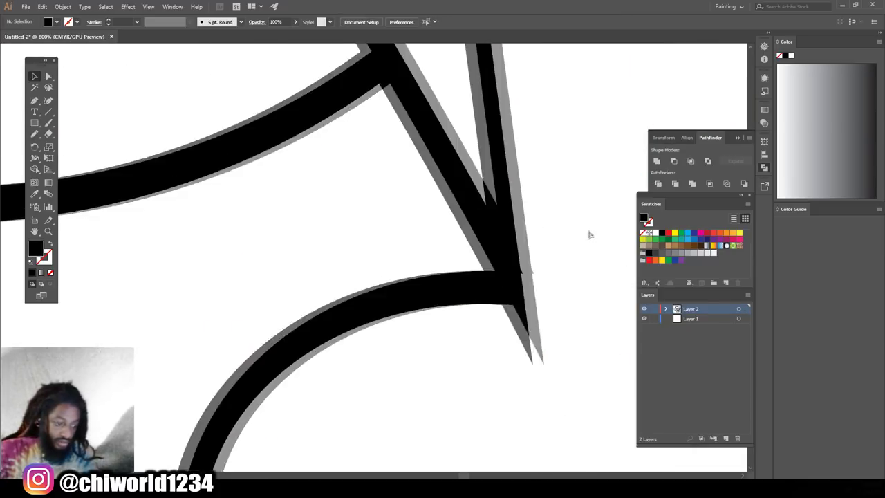
Step: Select the tiny sliver at the ear junction with the Direct Selection tool
left_click(517, 309)
right_click(518, 310)
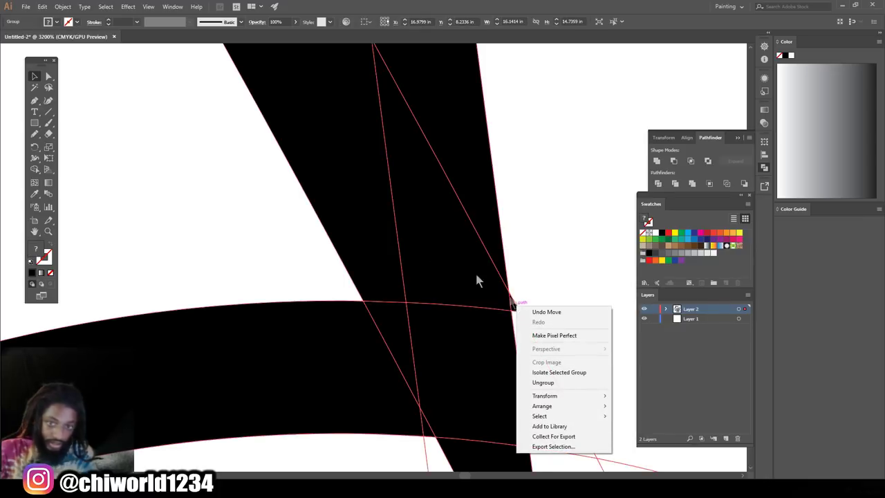
left_click(71, 114)
key("a")
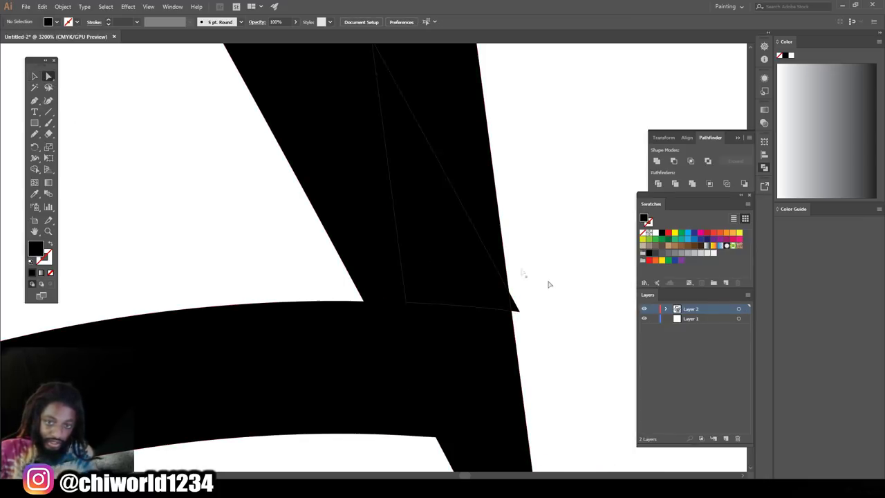
left_click(518, 310)
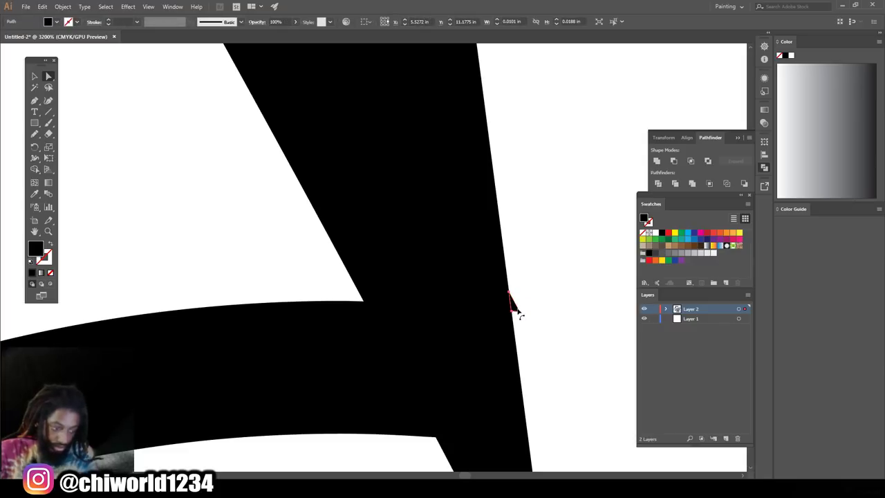
left_click(526, 317)
scroll(367, 291, "down", 10)
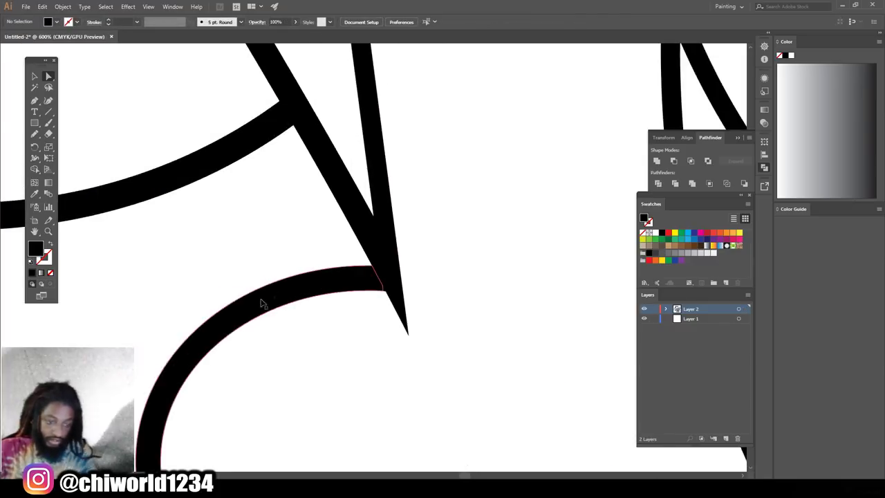
scroll(266, 301, "up", 3)
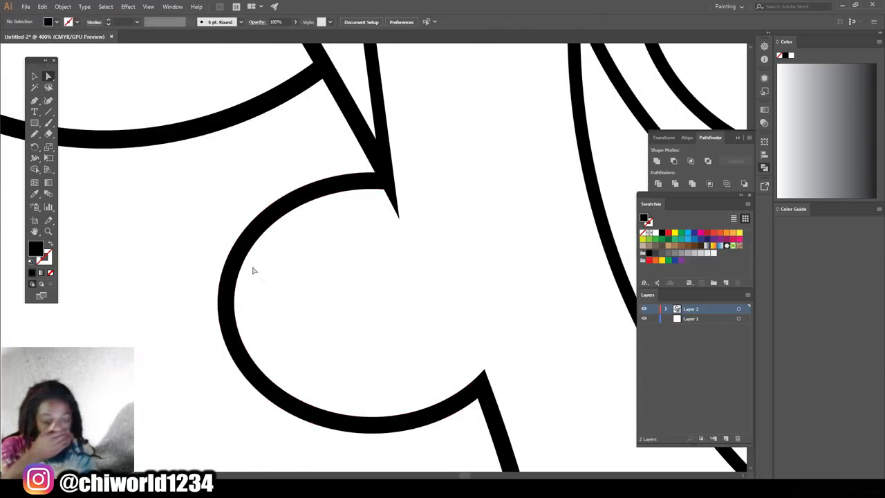
left_click(34, 135)
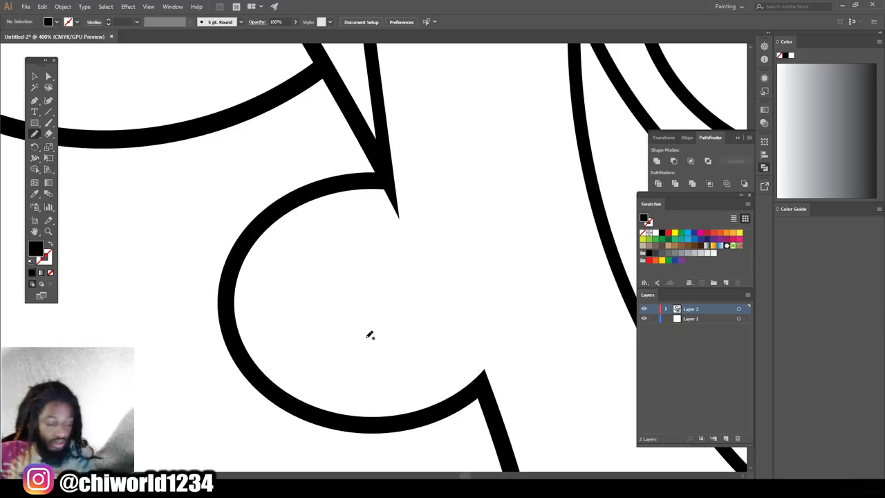
Step: Try spirals inside the ear, undoing them and swapping to an unfilled stroke
mouse_move(374, 332)
left_mouse_down()
mouse_move(353, 313)
mouse_move(327, 325)
mouse_move(331, 357)
mouse_move(373, 375)
mouse_move(410, 352)
mouse_move(417, 304)
mouse_move(371, 258)
mouse_move(309, 256)
left_mouse_up()
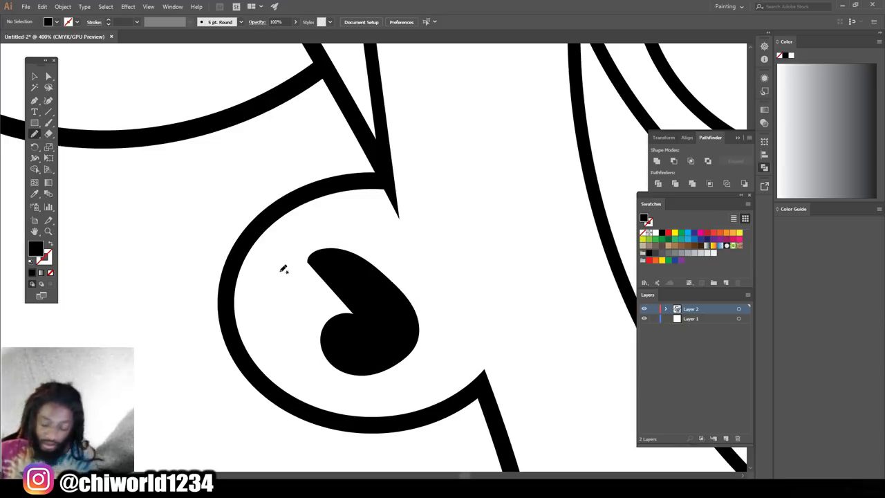
key("ctrl+z")
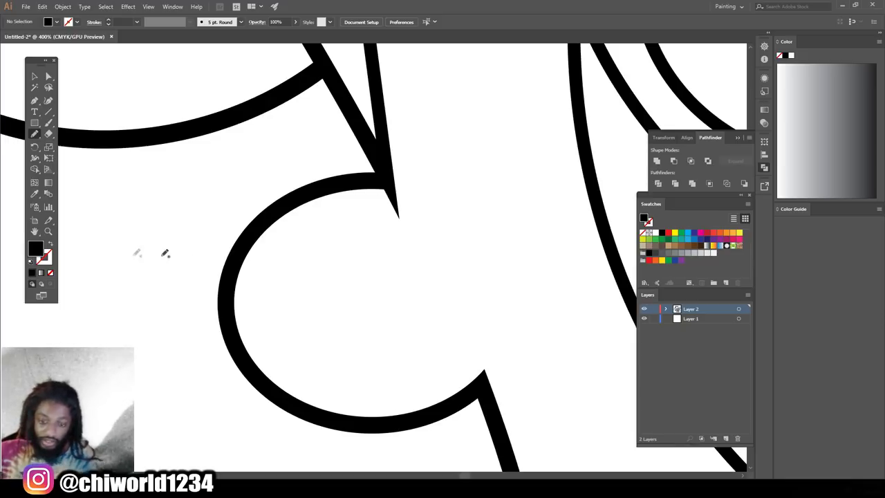
left_click(48, 244)
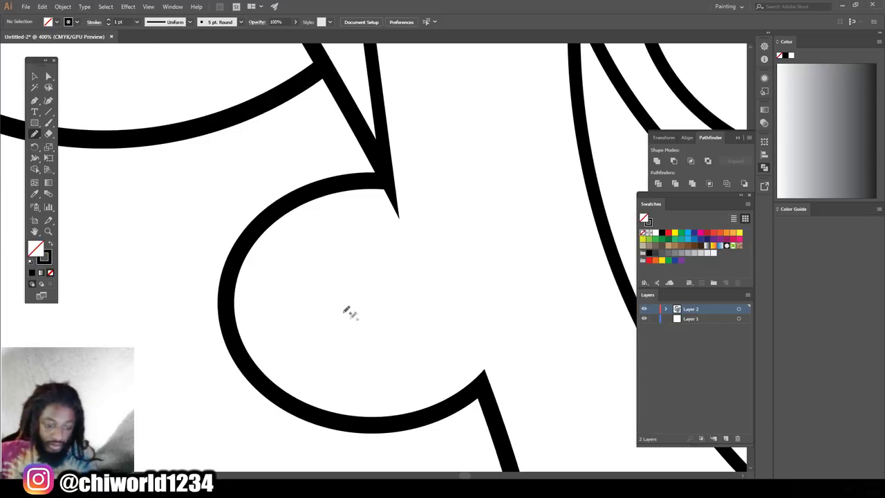
mouse_move(359, 338)
left_mouse_down()
mouse_move(367, 309)
mouse_move(341, 304)
mouse_move(321, 320)
mouse_move(324, 351)
mouse_move(362, 366)
mouse_move(399, 358)
mouse_move(417, 328)
mouse_move(415, 301)
mouse_move(391, 271)
mouse_move(321, 253)
left_mouse_up()
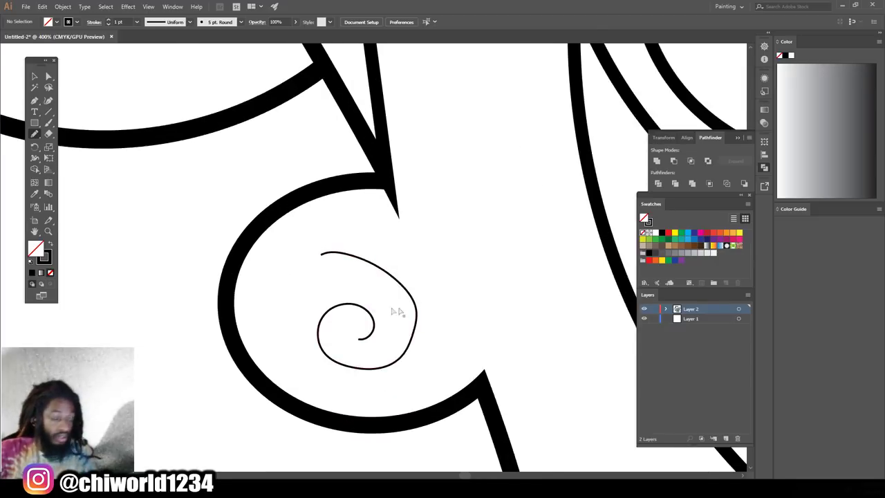
scroll(424, 314, "down", 5)
scroll(477, 331, "up", 4)
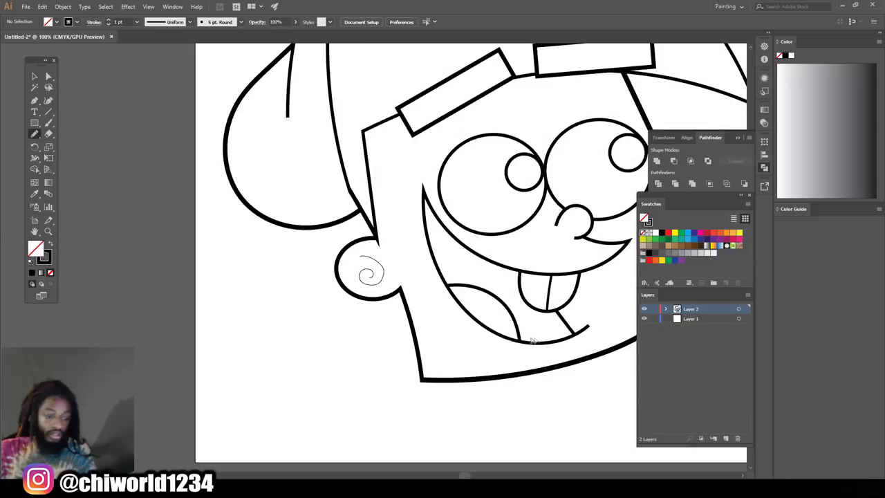
key("ctrl+equal")
key("ctrl+z")
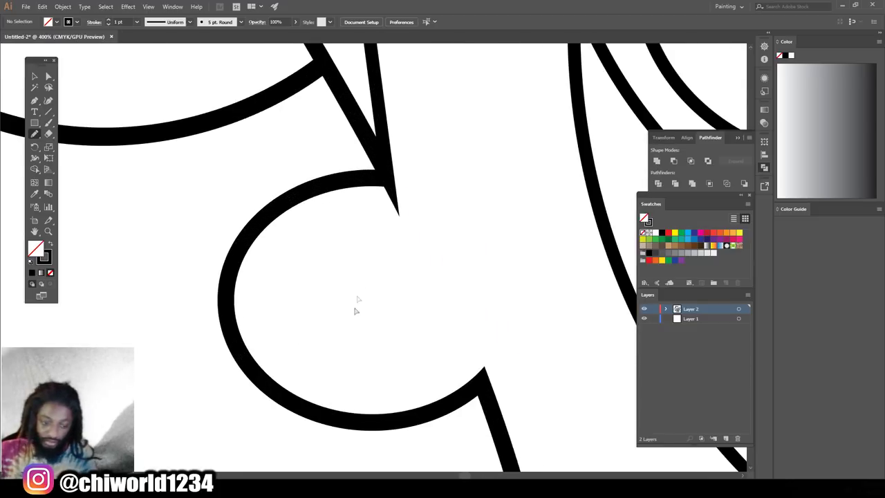
Step: Draw a simple hooked curl inside the ear as its inner detail
left_click_drag(372, 364, 335, 347)
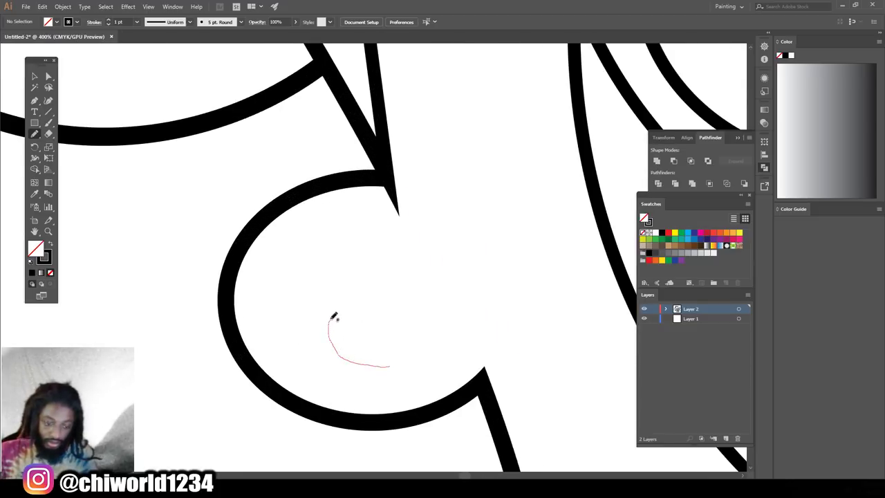
mouse_move(387, 302)
left_mouse_down()
mouse_move(359, 268)
mouse_move(312, 254)
left_mouse_up()
key("ctrl+minus")
key("ctrl+minus")
key("ctrl+minus")
key("ctrl+minus")
key("ctrl+minus")
key("ctrl+minus")
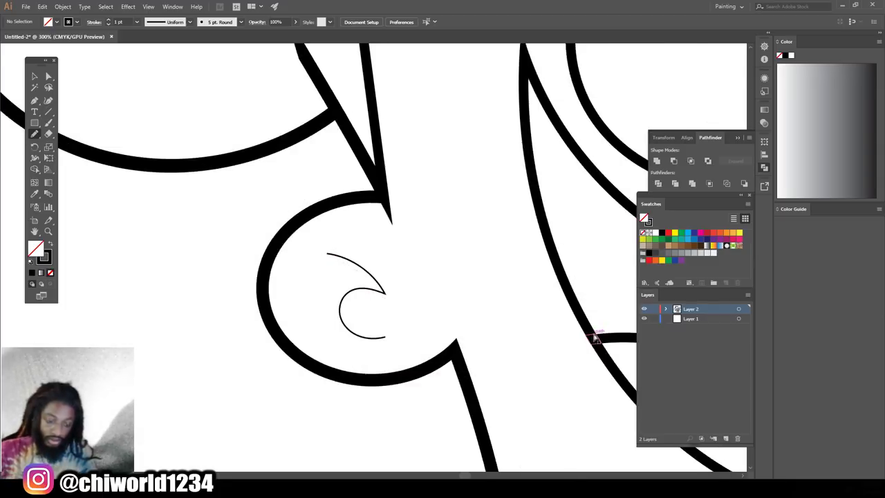
key("ctrl+plus")
key("ctrl+plus")
key("ctrl+plus")
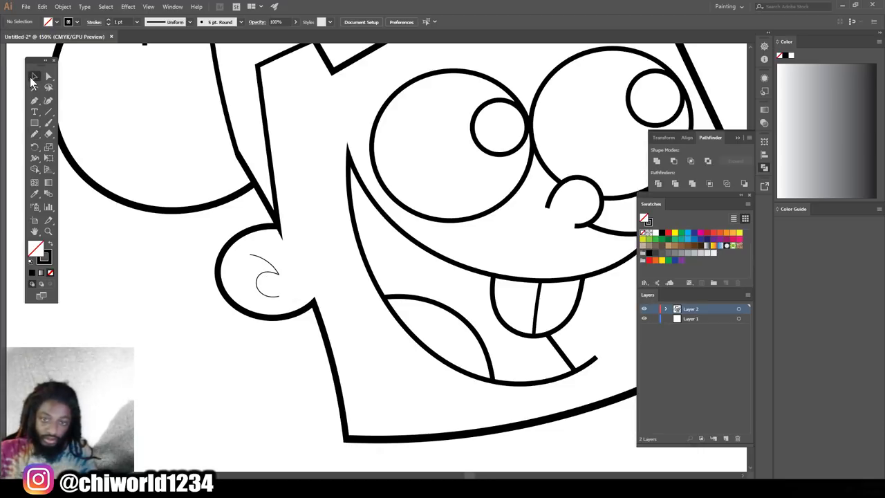
Step: Thicken the new ear curl stroke to 5 pt
left_click(260, 280)
key("v")
left_click(108, 21)
left_click(108, 22)
left_click(108, 22)
left_click(108, 21)
left_click(139, 311)
Step: Expand the whole drawing and apply a Pathfinder operation to remove stray overlaps
scroll(231, 290, "down", 4)
scroll(481, 323, "up", 1)
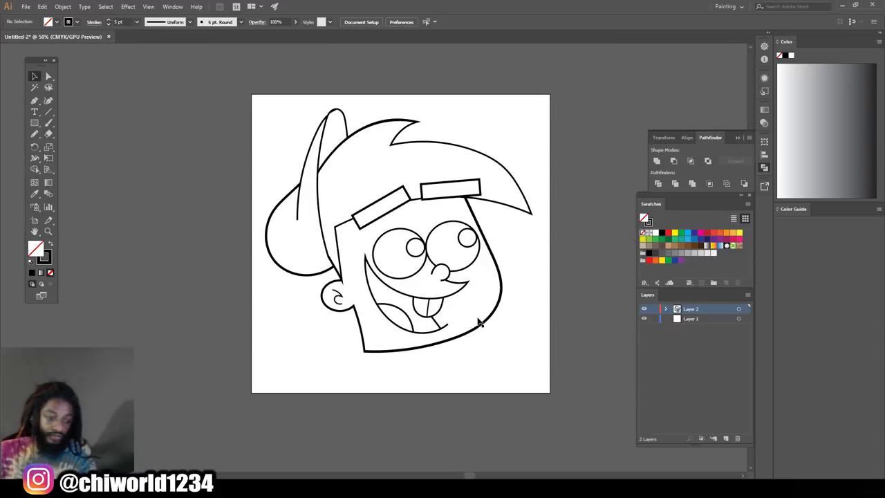
scroll(484, 287, "up", 1)
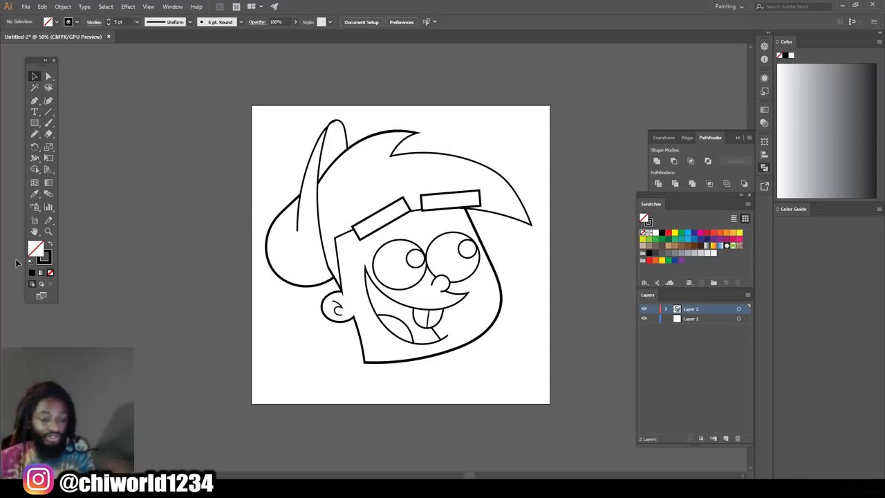
mouse_move(274, 111)
left_mouse_down()
mouse_move(547, 351)
mouse_move(546, 366)
left_mouse_up()
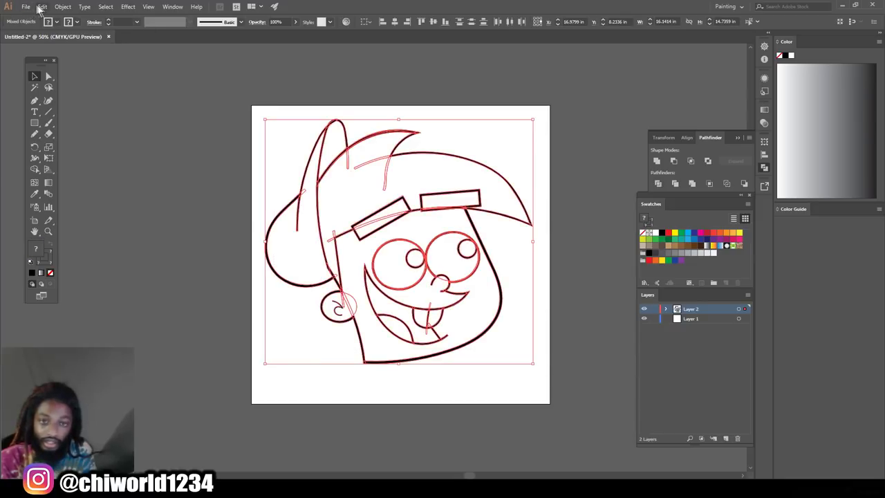
left_click(61, 6)
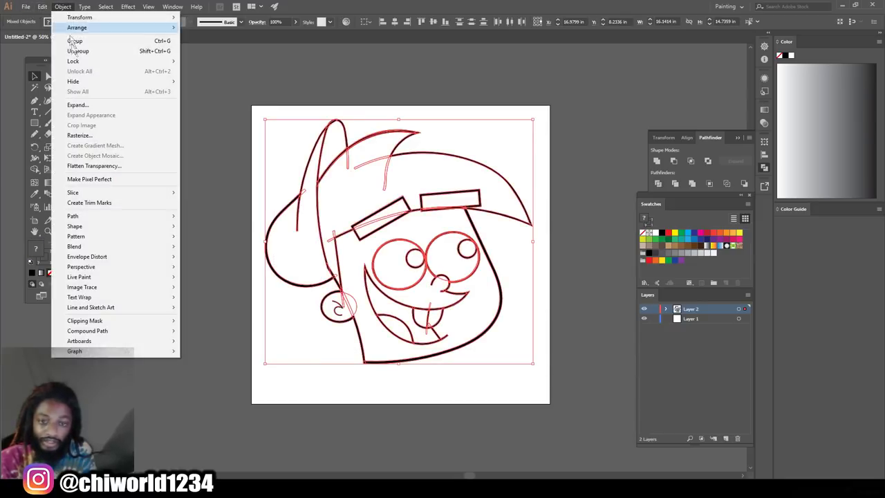
left_click(57, 103)
left_click(32, 134)
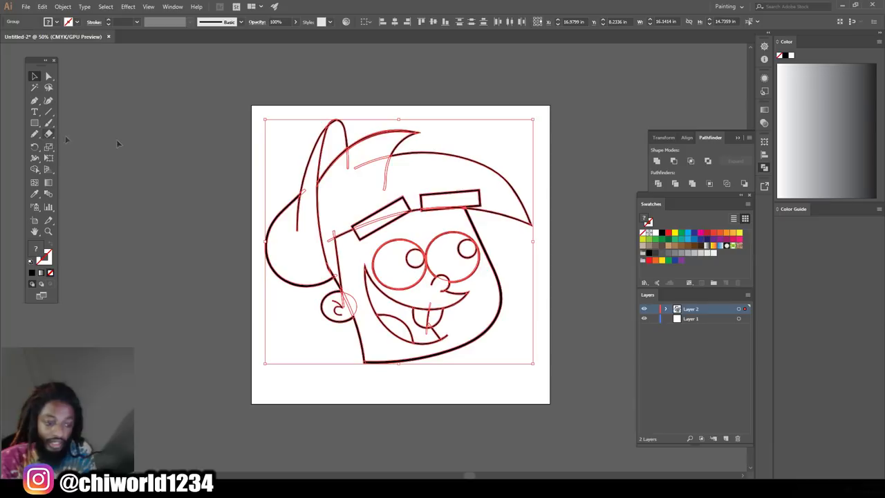
left_click(692, 184)
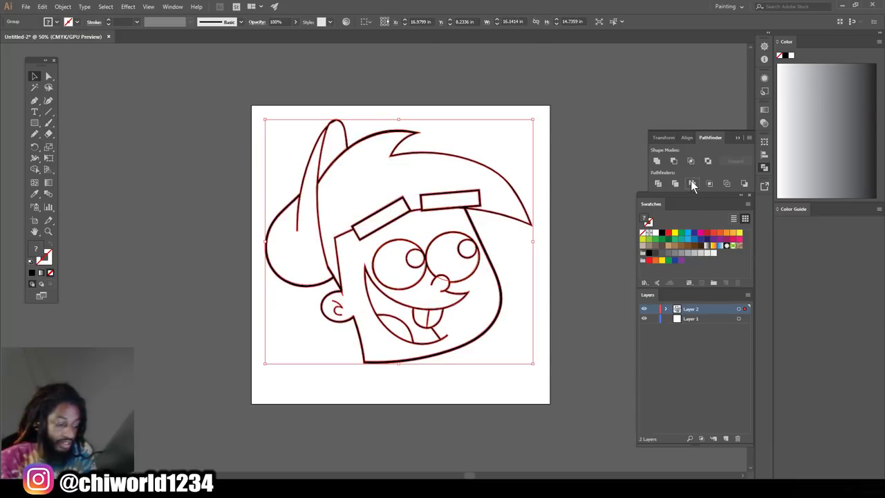
left_click(599, 316)
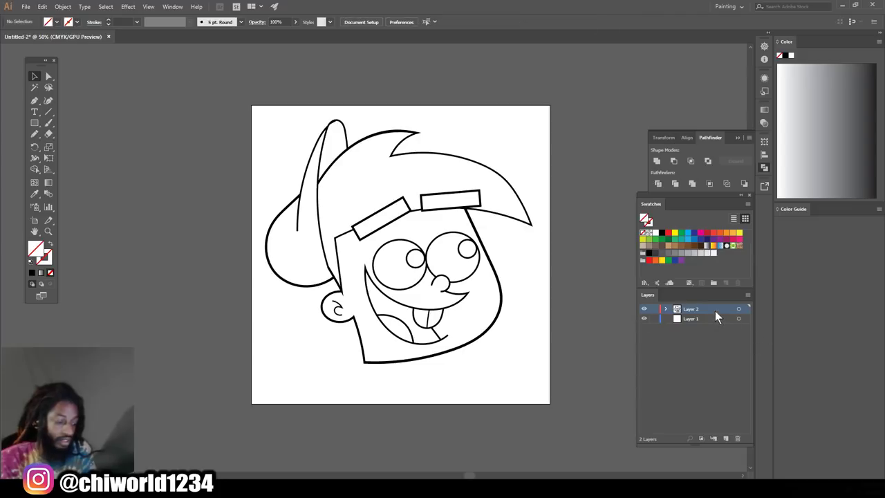
Step: Duplicate Layer 2 as Layer 2 copy and delete Layer 1
left_click_drag(713, 310, 726, 439)
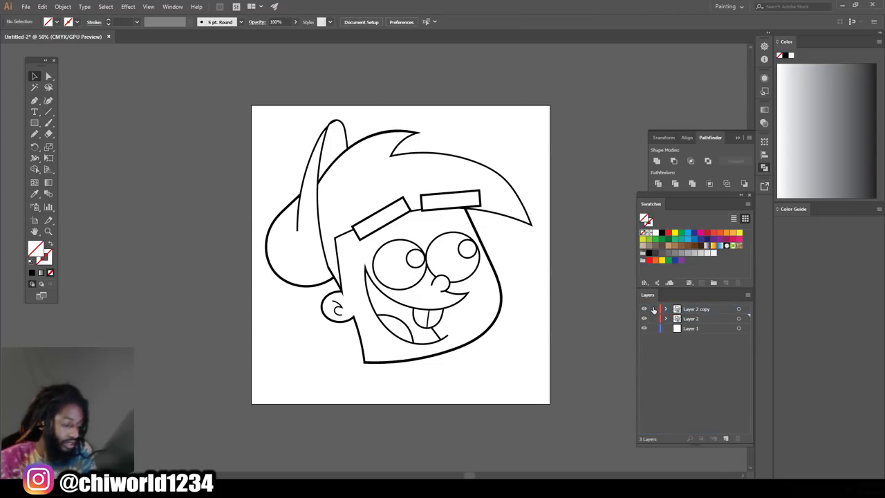
left_click(696, 328)
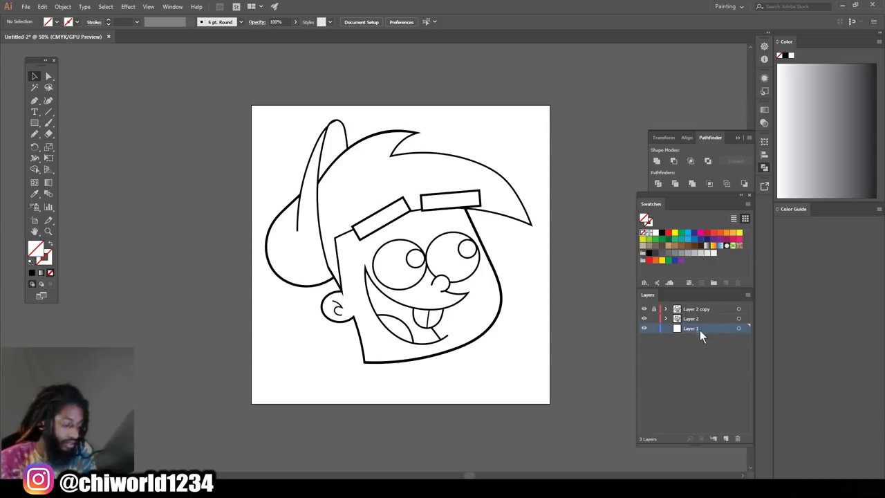
left_click(738, 438)
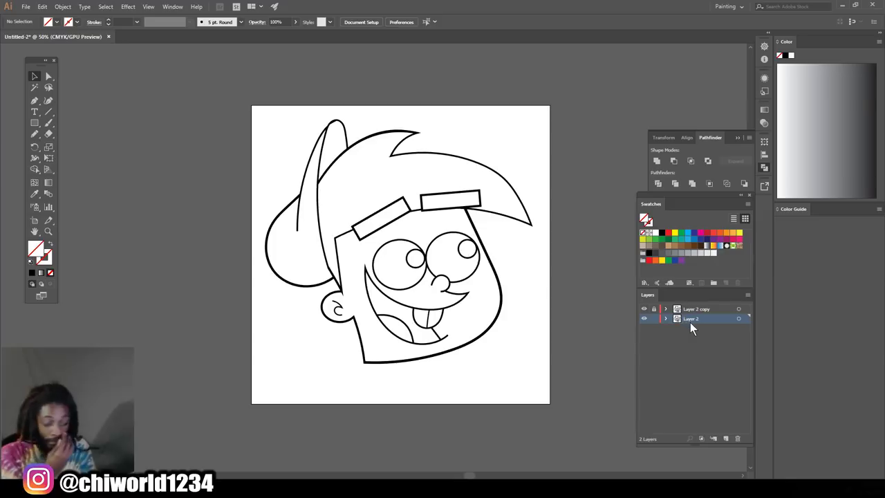
Step: Set the fill colour to the light peach skin tone FFCB92 in the Color Picker
left_click(673, 246)
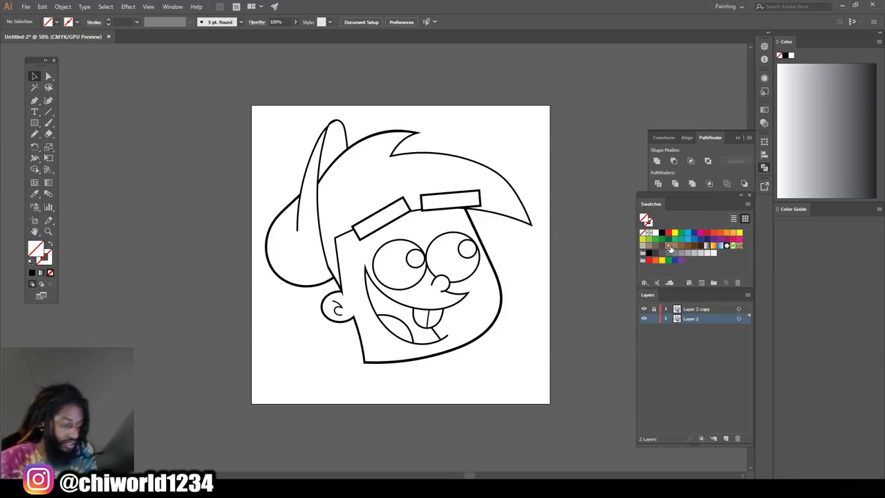
double_click(36, 248)
type("FFCB97")
left_click_drag(613, 344, 613, 338)
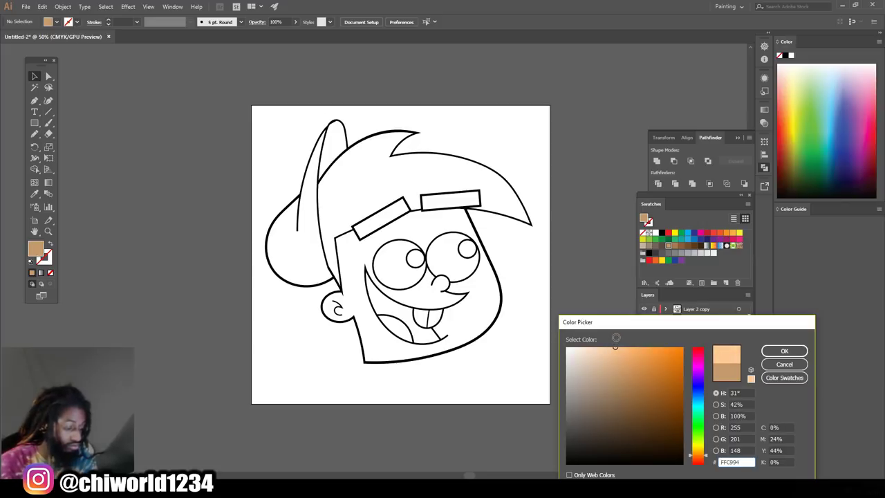
left_click_drag(611, 338, 613, 337)
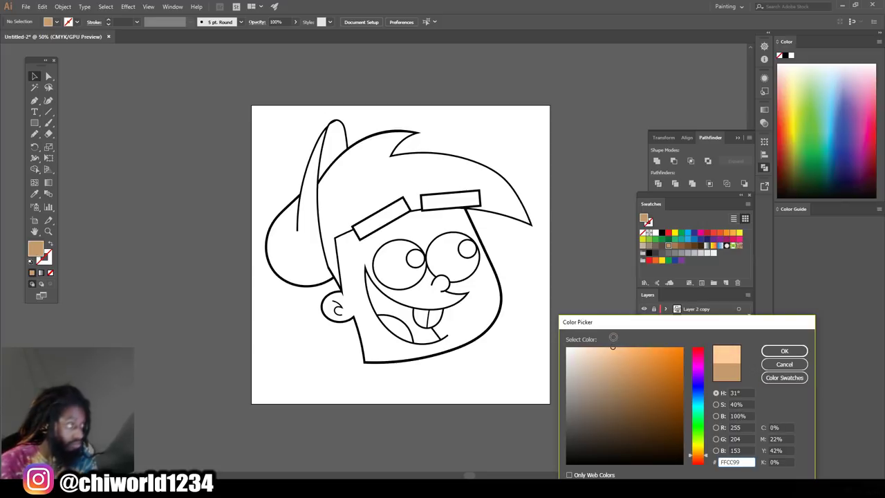
left_click(705, 454)
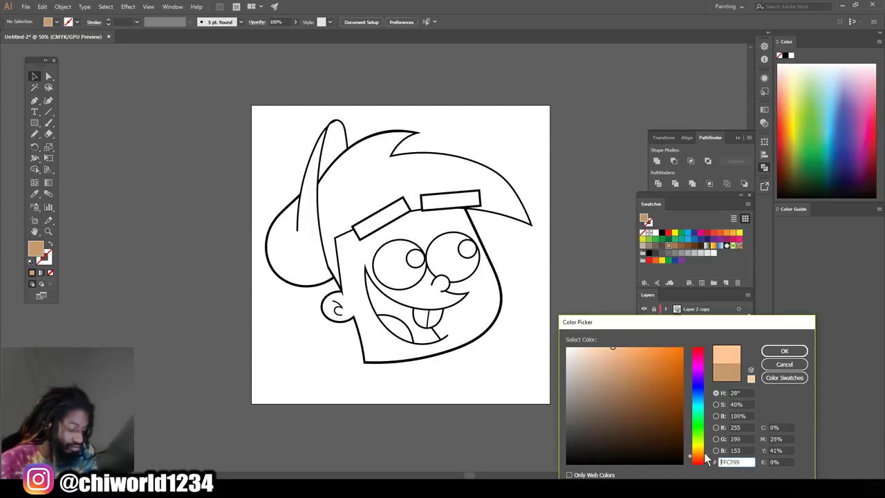
left_click(617, 346)
left_click_drag(617, 346, 612, 339)
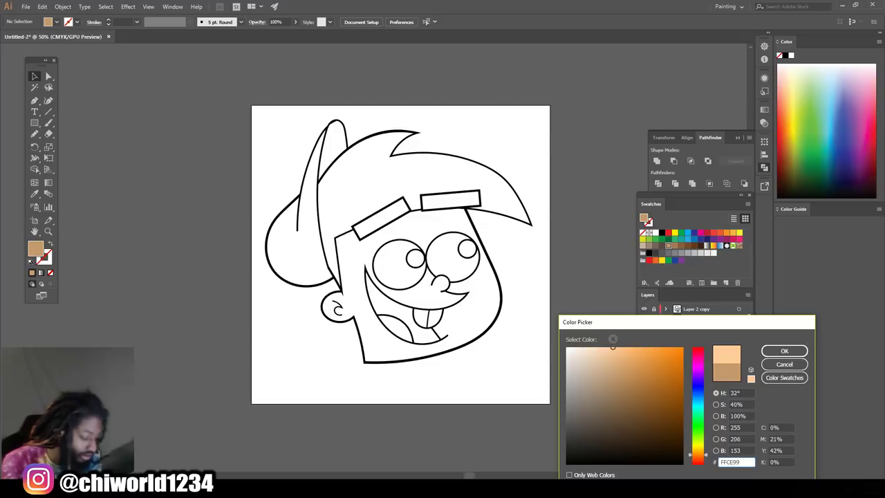
left_click(784, 350)
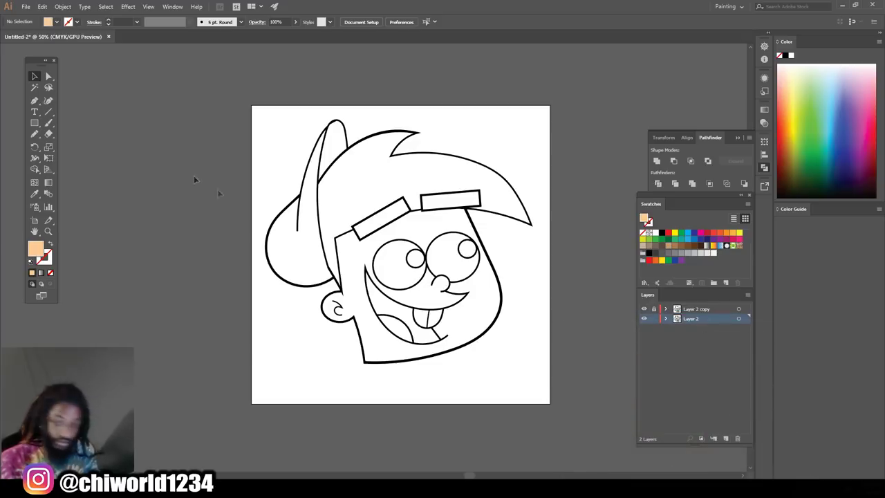
left_click(34, 123)
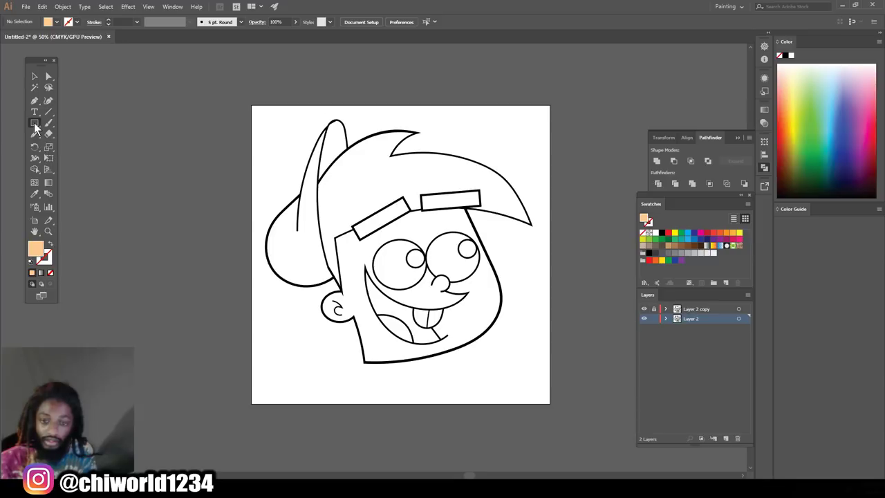
Step: Draw a peach rectangle over the artboard and send it behind the line art
mouse_move(236, 79)
left_mouse_down()
mouse_move(290, 110)
mouse_move(533, 362)
mouse_move(564, 377)
left_mouse_up()
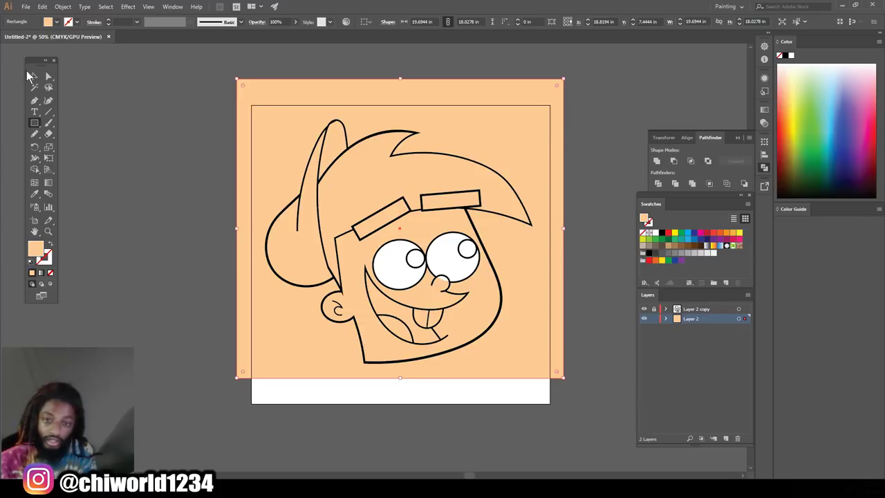
left_click(32, 77)
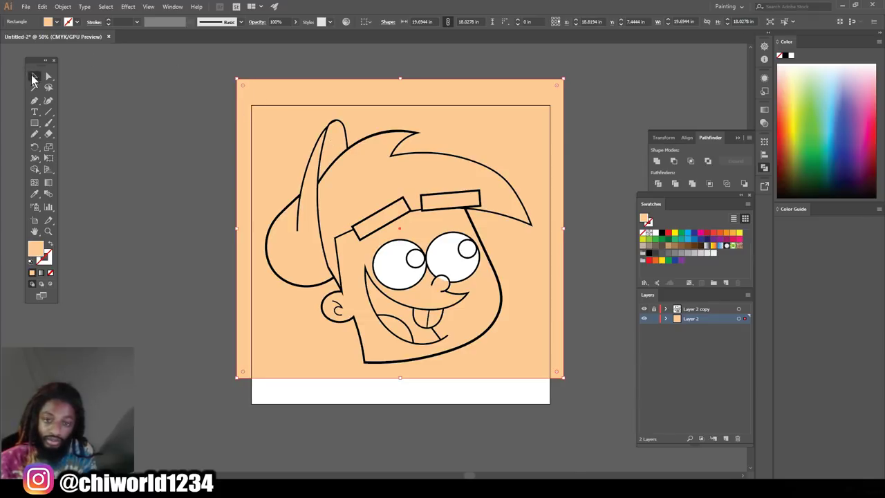
right_click(282, 131)
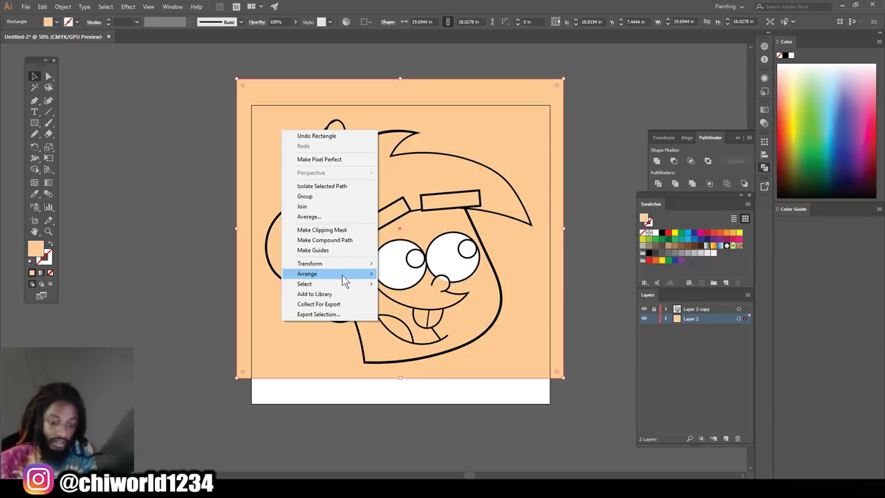
mouse_move(364, 277)
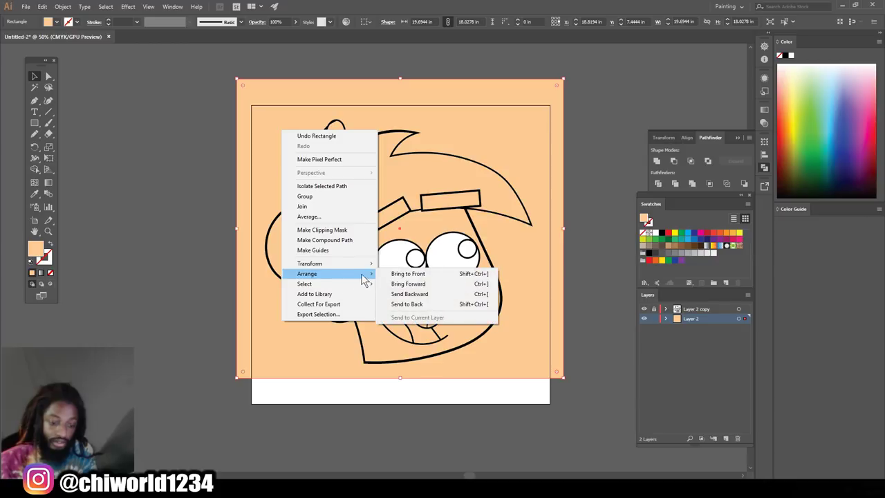
left_click(420, 305)
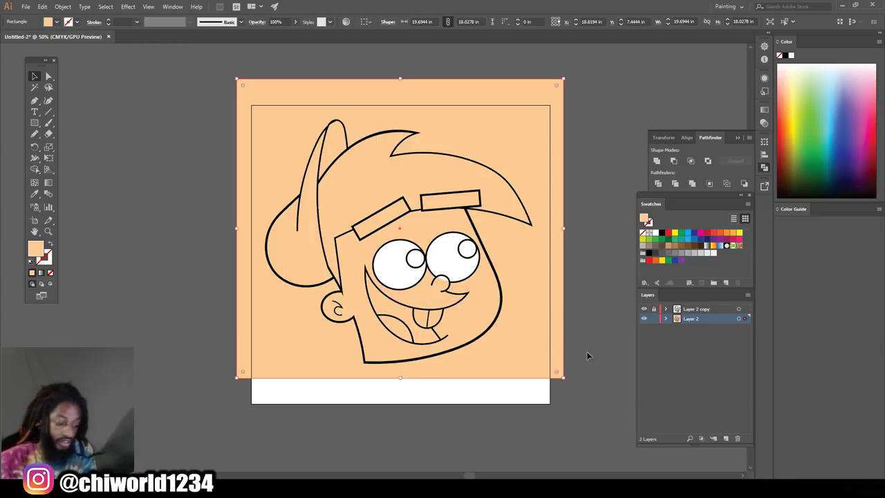
Step: Merge the rectangle and line art with Pathfinder, then isolate the group
key("ctrl+a")
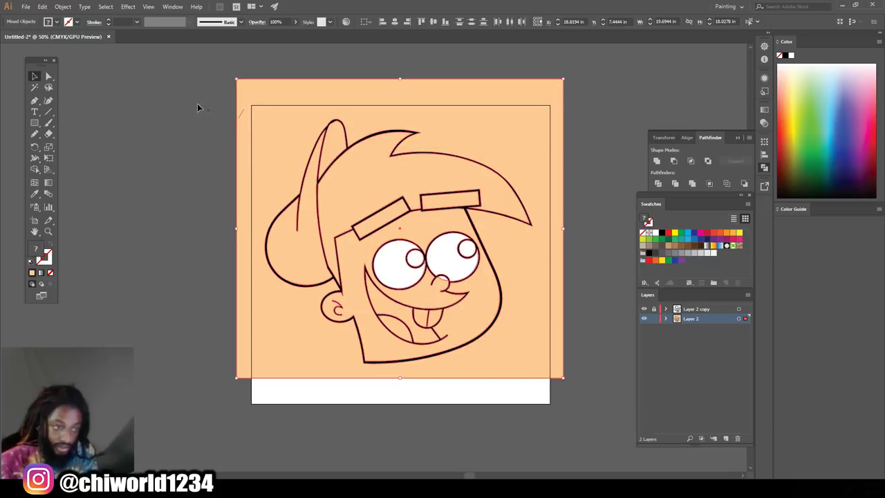
left_click(692, 184)
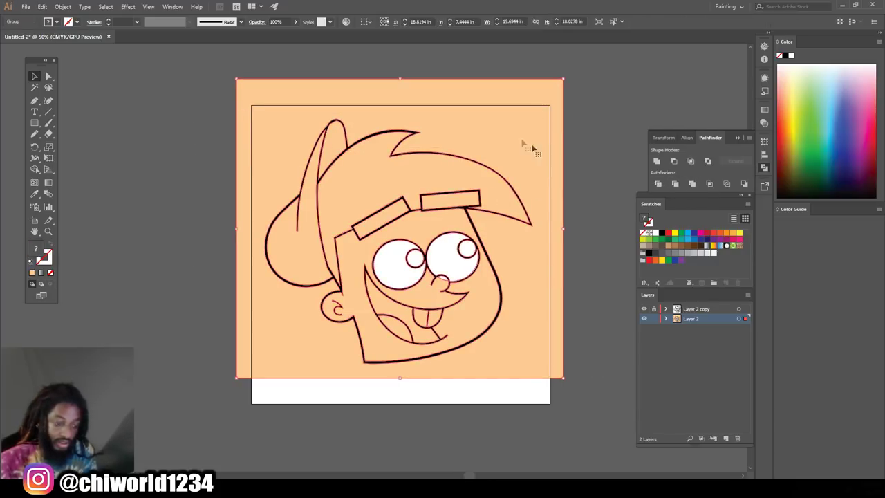
right_click(489, 132)
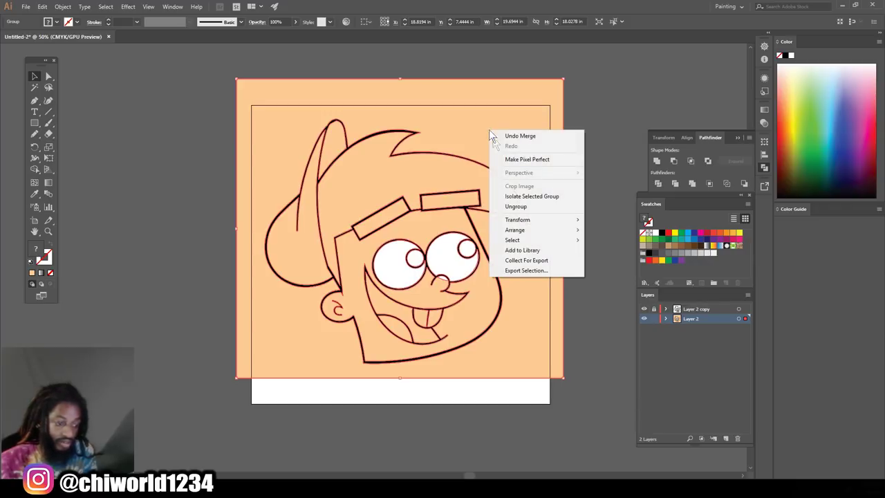
left_click(517, 197)
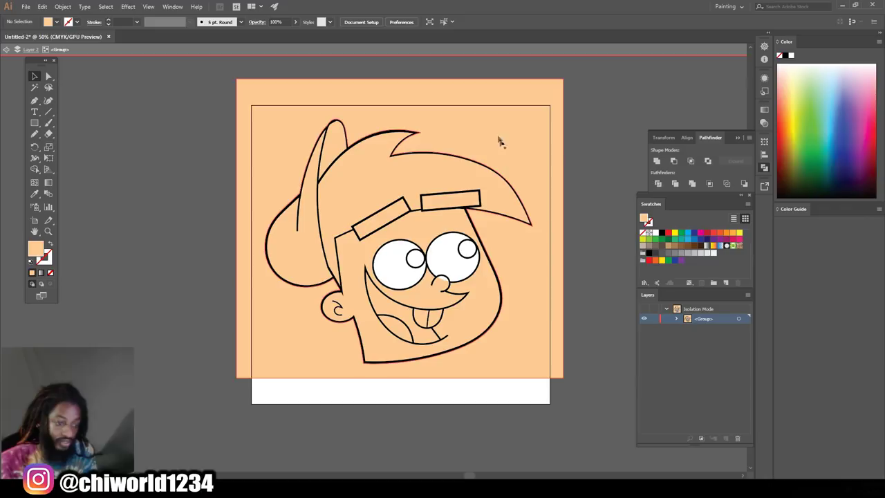
Step: Delete the stray peach area outside the face and eyedrop the skin colour onto the nose highlight
key("Delete")
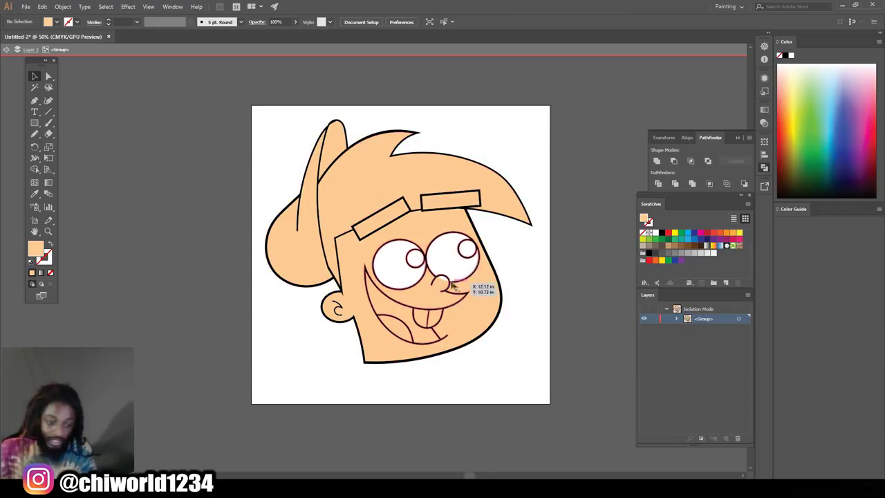
scroll(456, 263, "up", 5)
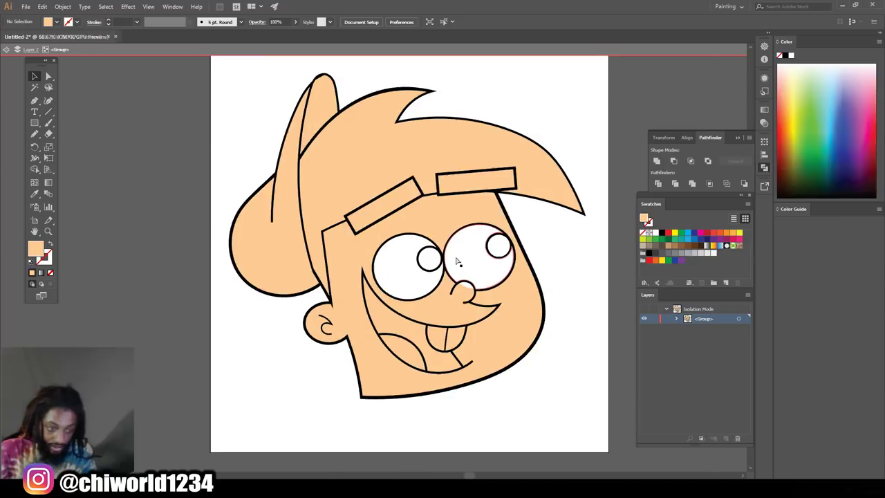
scroll(470, 275, "up", 2)
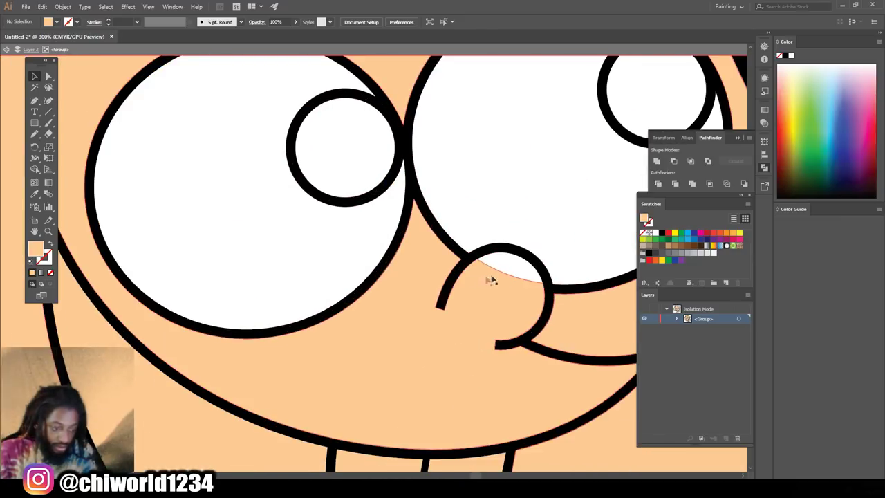
left_click(505, 260)
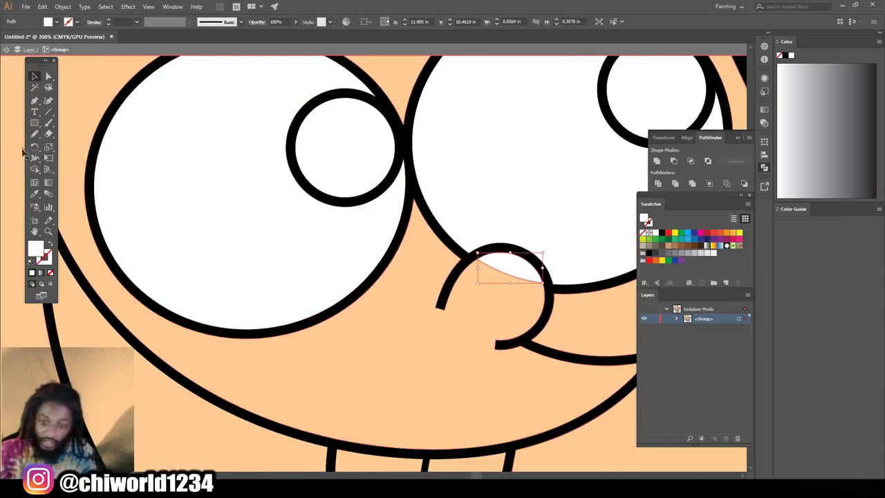
left_click(35, 194)
left_click(350, 346)
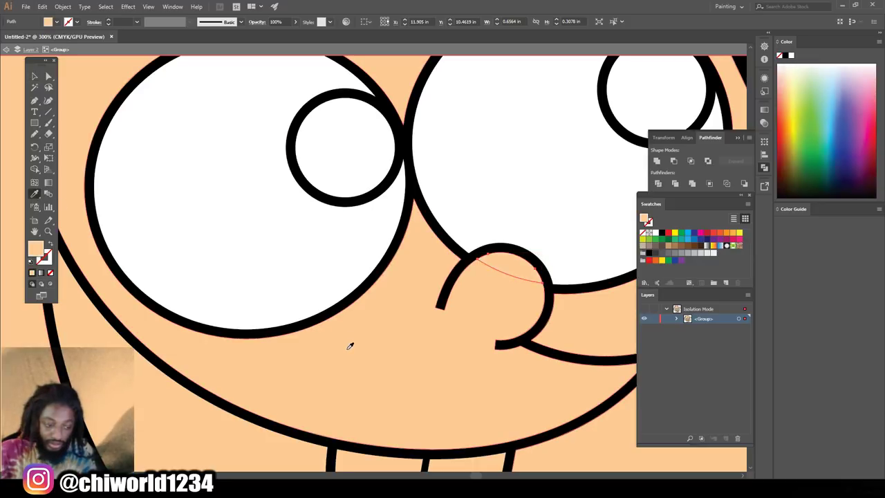
scroll(353, 340, "down", 3)
left_click(35, 75)
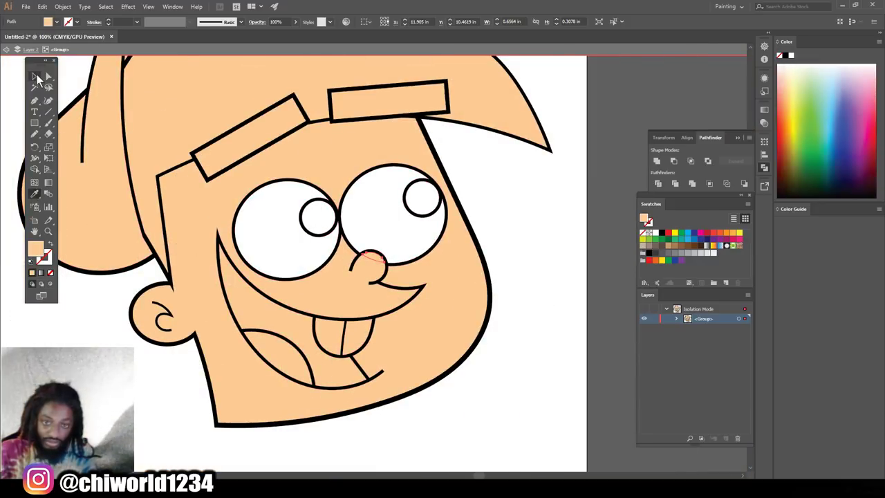
left_click(562, 271)
Step: Select the right eyebrow and add the left eyebrow to the selection
scroll(562, 271, "up", 3)
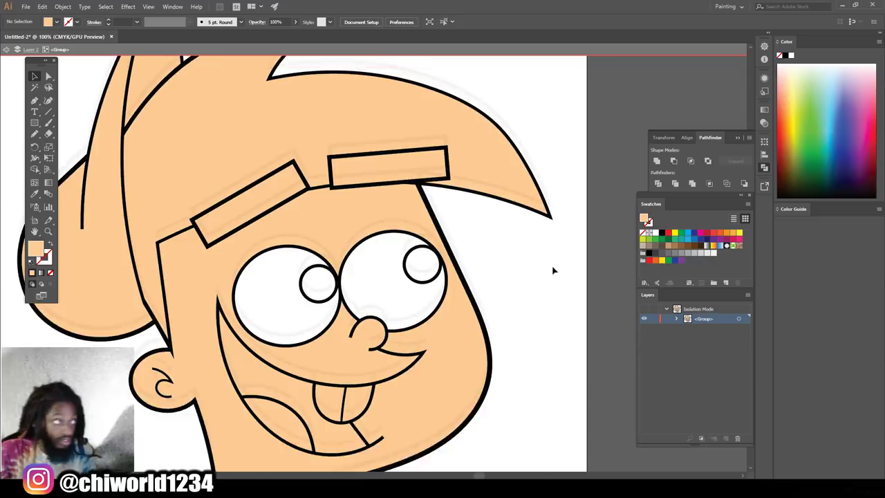
left_click(393, 190)
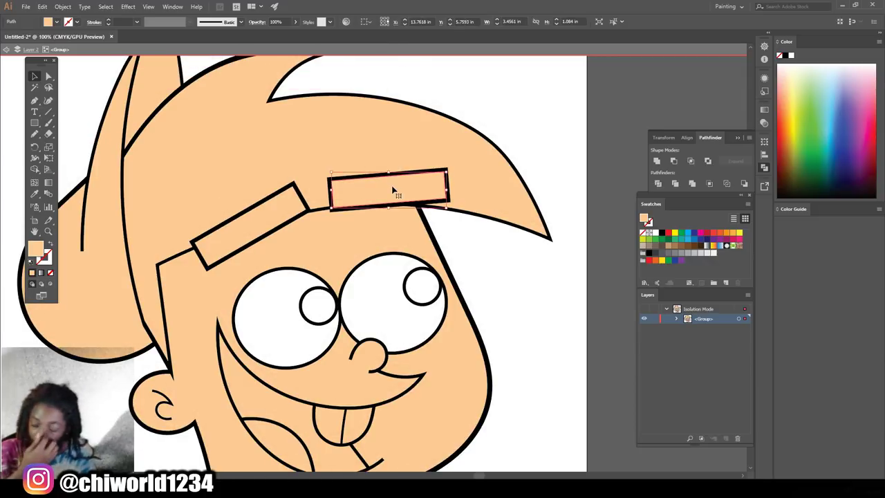
left_click(280, 202, "shift")
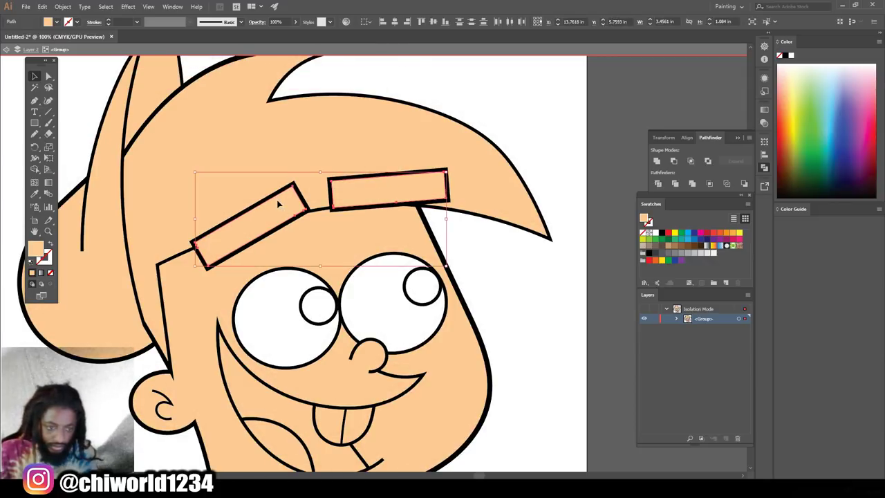
Step: Fill both eyebrows with dark brown using the Color Picker
double_click(35, 250)
left_click_drag(679, 445, 696, 463)
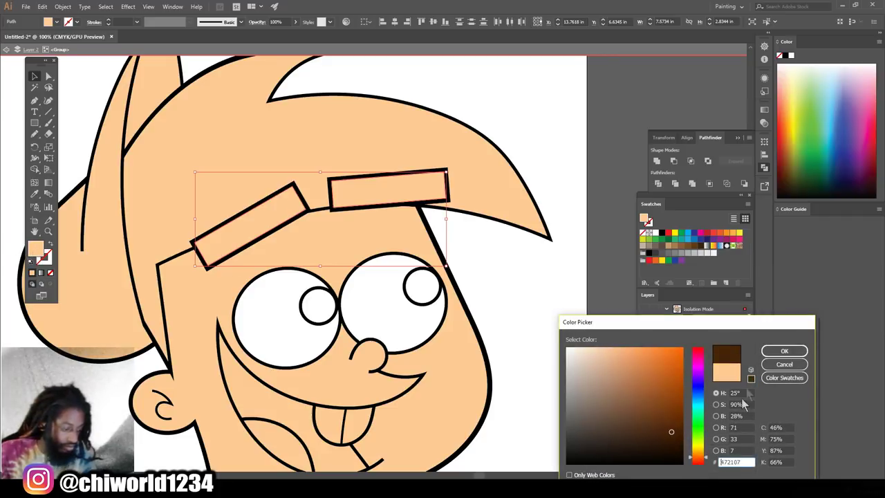
left_click(784, 350)
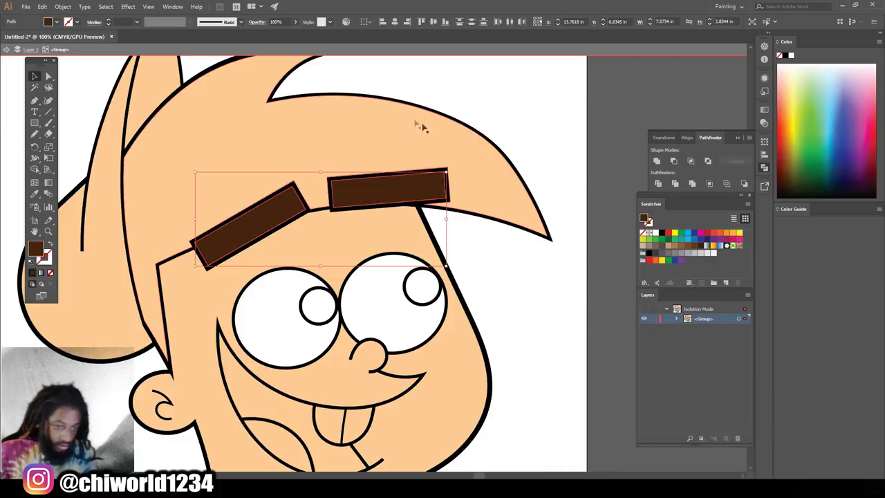
Step: Fill the hair with a lighter, warmer brown (7C3F15) and zoom out
left_click(339, 129)
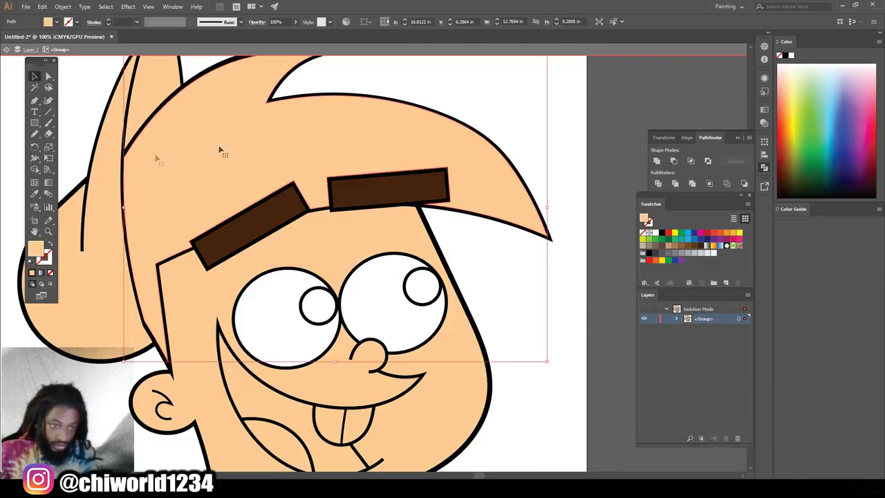
double_click(38, 251)
mouse_move(652, 421)
left_mouse_down()
mouse_move(662, 437)
mouse_move(662, 418)
left_mouse_up()
left_click_drag(696, 458, 699, 462)
left_click_drag(662, 417, 663, 407)
left_click(785, 351)
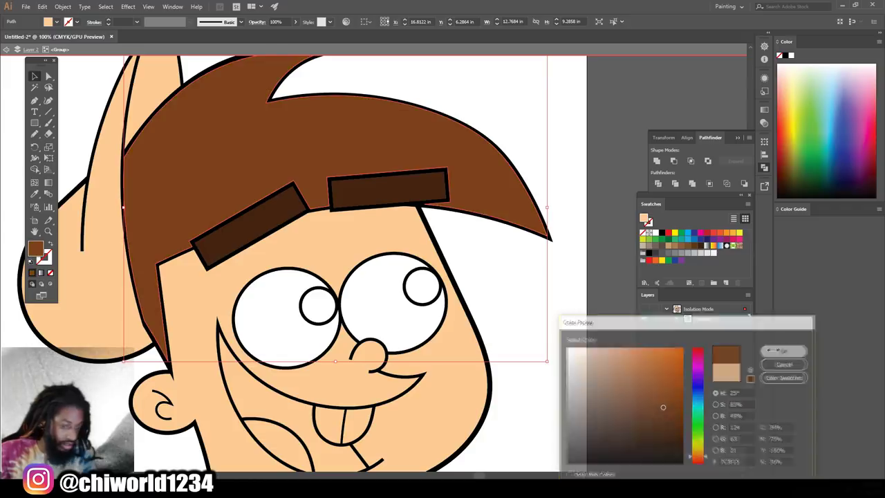
left_click(576, 424)
key("ctrl+minus")
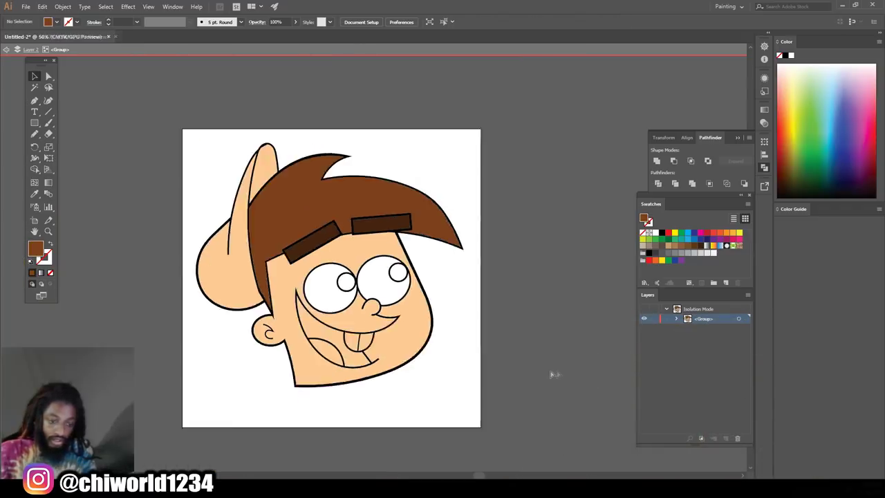
Step: Zoom in on the face and fill both pupils with a blue swatch
scroll(536, 365, "up", 1)
scroll(532, 356, "down", 3)
scroll(530, 356, "up", 1)
key("ctrl+plus")
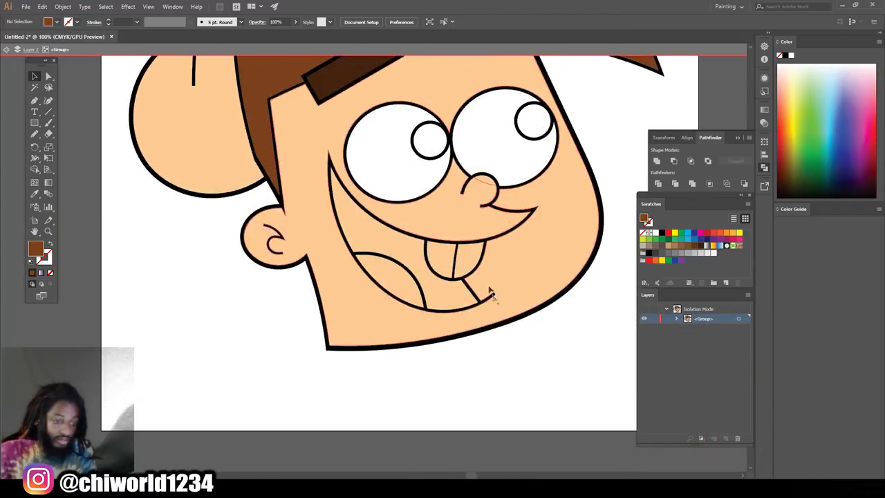
left_click(428, 199)
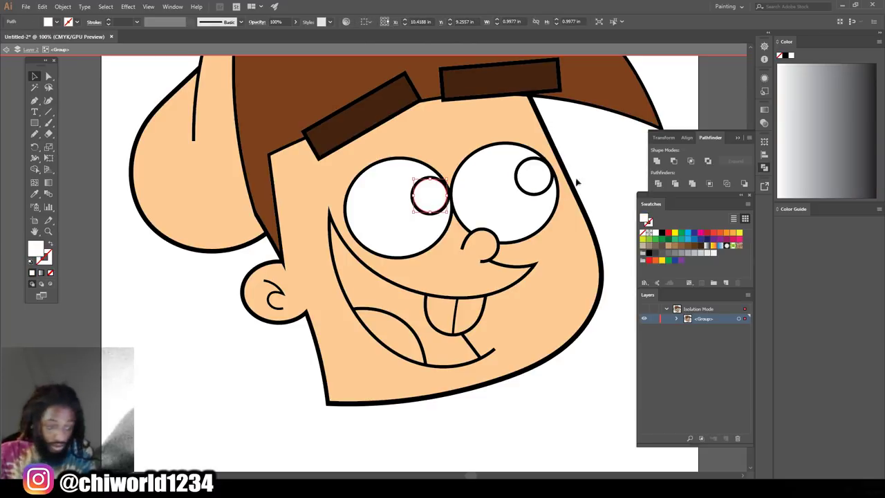
left_click(533, 179, "shift")
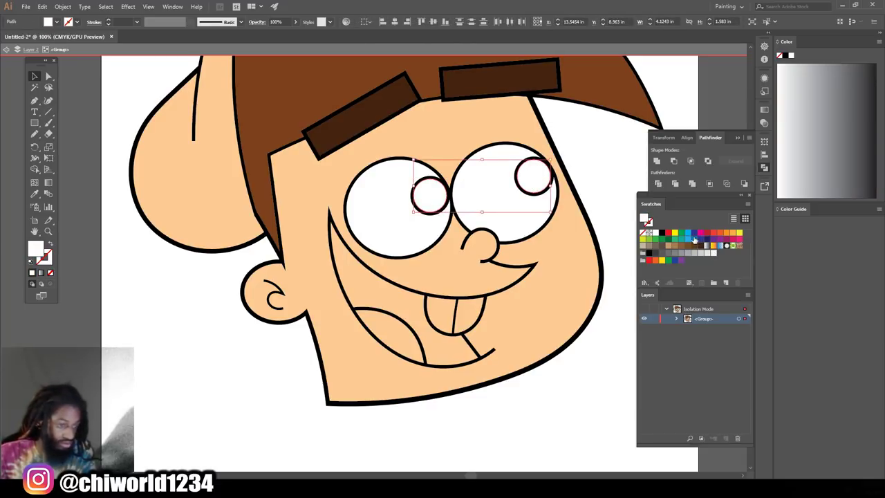
left_click(694, 240)
Step: Colour the tongue pink (FF9999) in the Color Picker
left_click(395, 336)
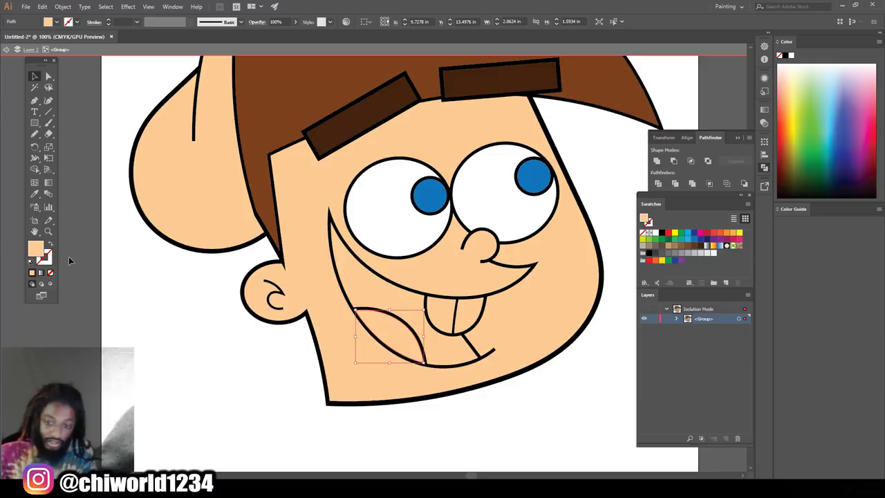
double_click(35, 249)
left_click_drag(696, 391, 695, 333)
left_click_drag(615, 354, 612, 338)
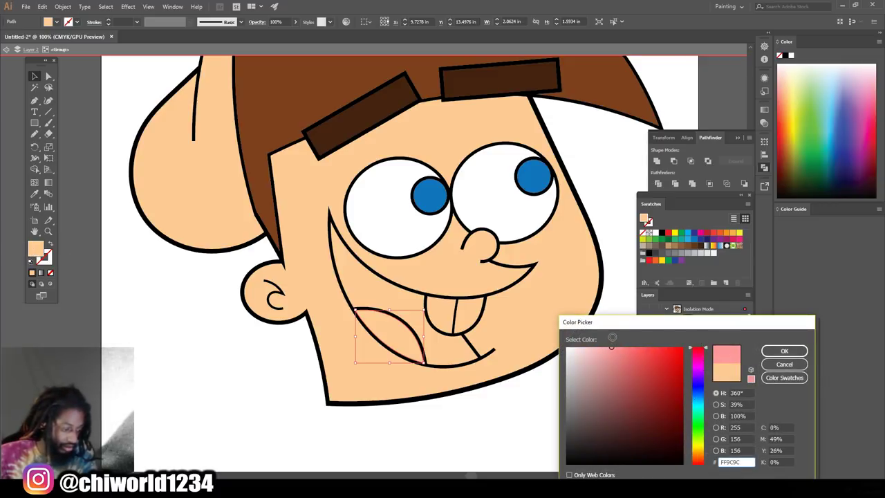
left_click(784, 351)
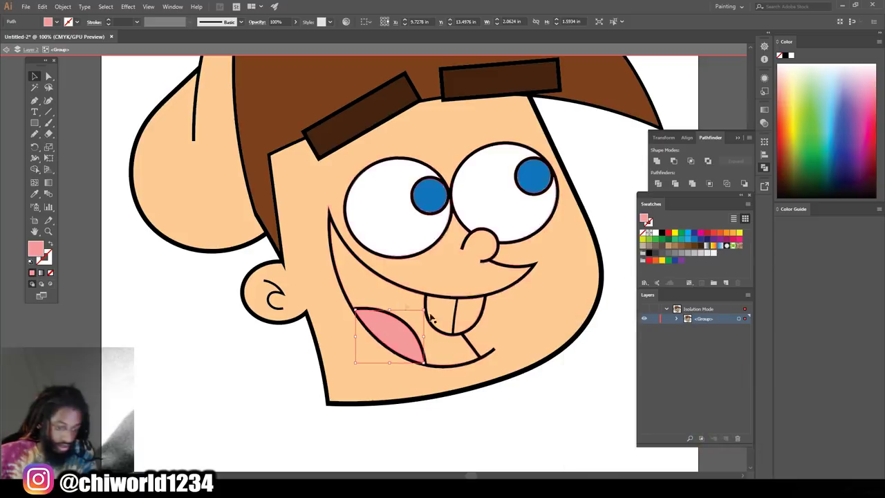
Step: Fill the inside of the mouth with a dark red
left_click(373, 289)
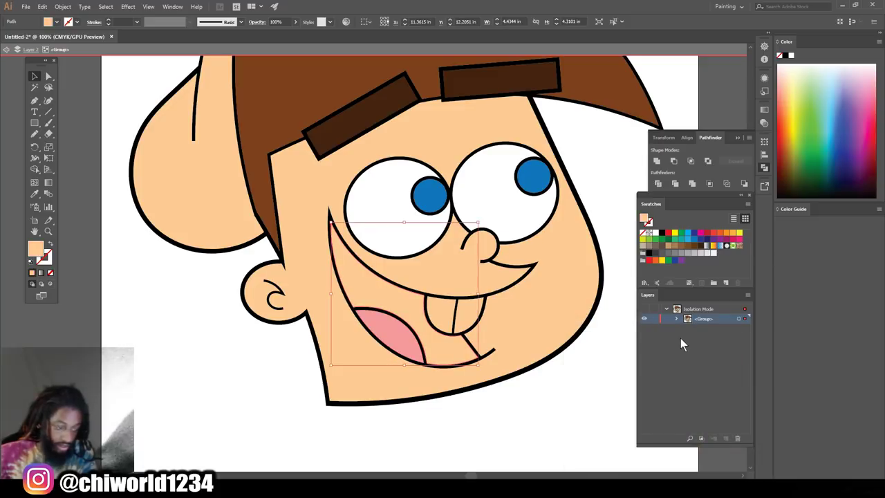
double_click(35, 249)
left_click_drag(698, 383, 703, 340)
left_click(634, 405)
left_click_drag(634, 404, 638, 402)
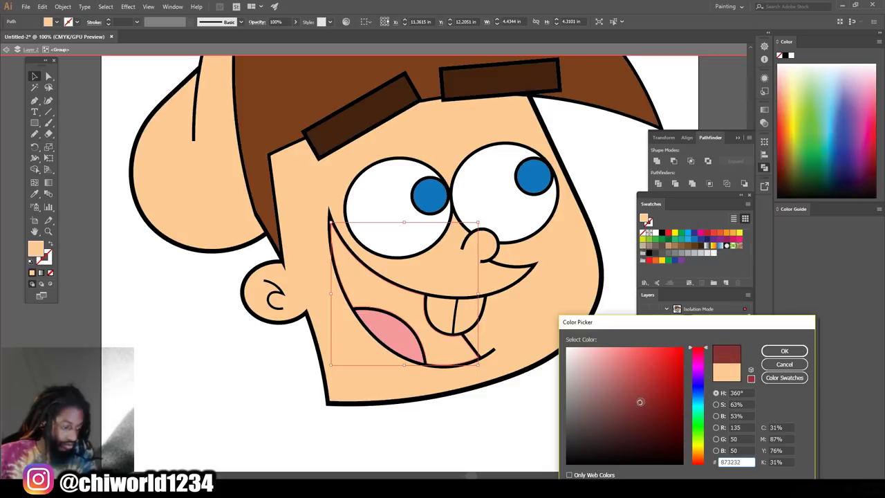
left_click(784, 351)
left_click(505, 426)
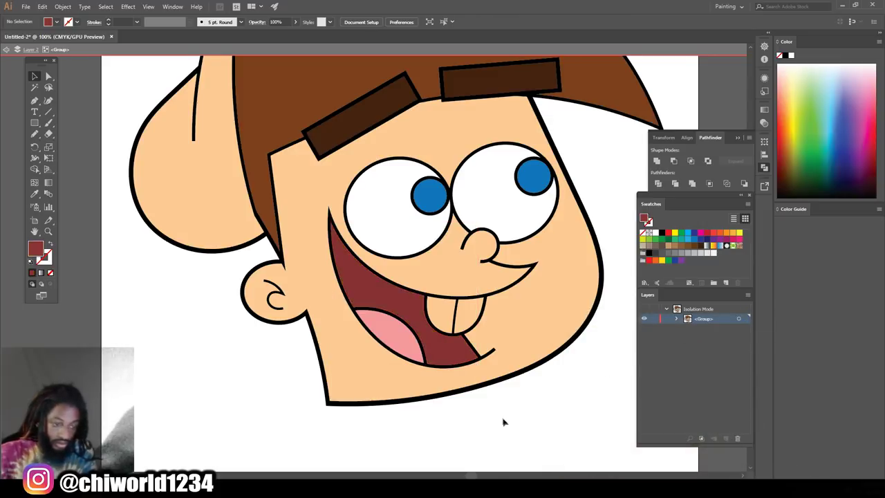
Step: Fill both teeth with the white swatch
scroll(506, 426, "up", 2)
left_click(448, 361)
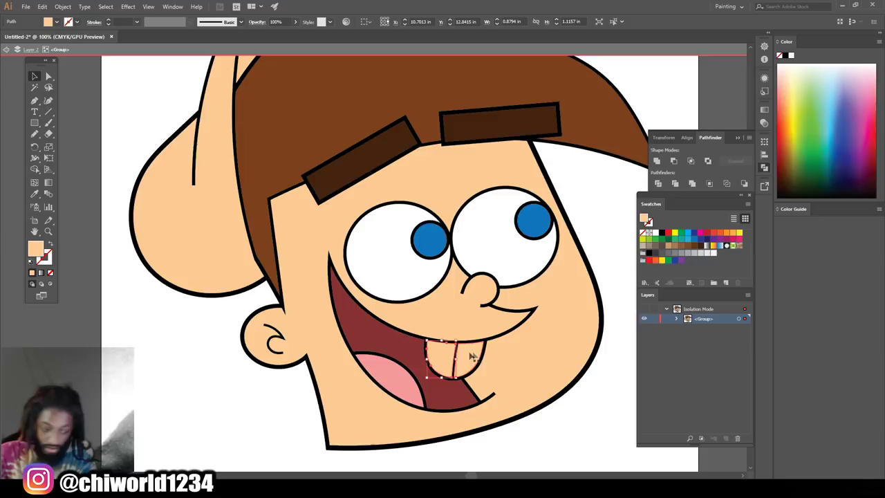
left_click(475, 355, "shift")
left_click(711, 256)
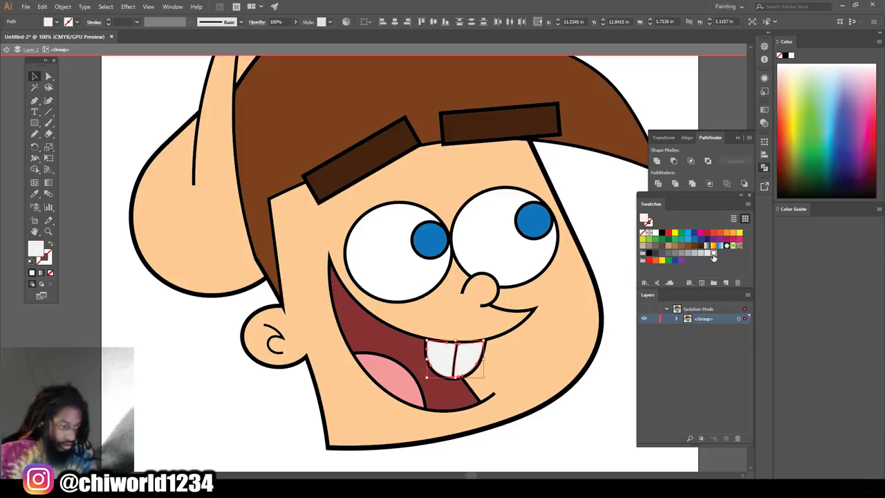
scroll(300, 256, "up", 2)
left_click(190, 281)
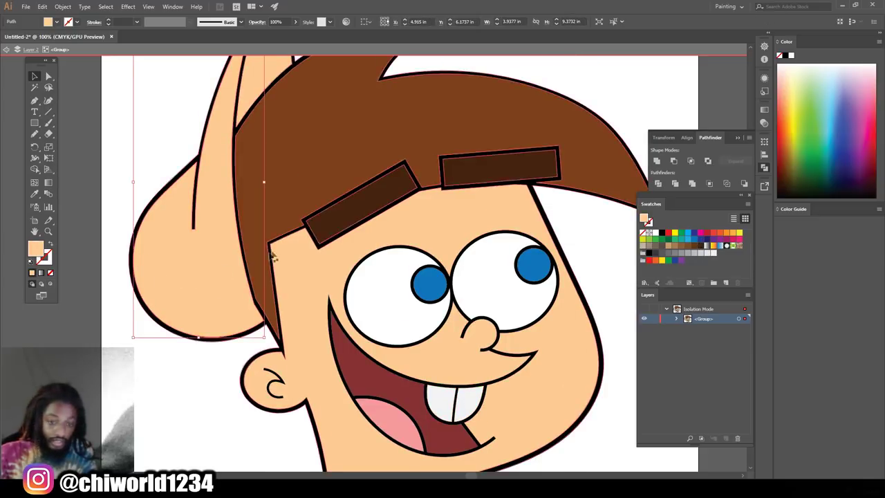
Step: Fill the cap with a pink swatch, then soften the pink in the Color Picker
scroll(325, 282, "up", 4)
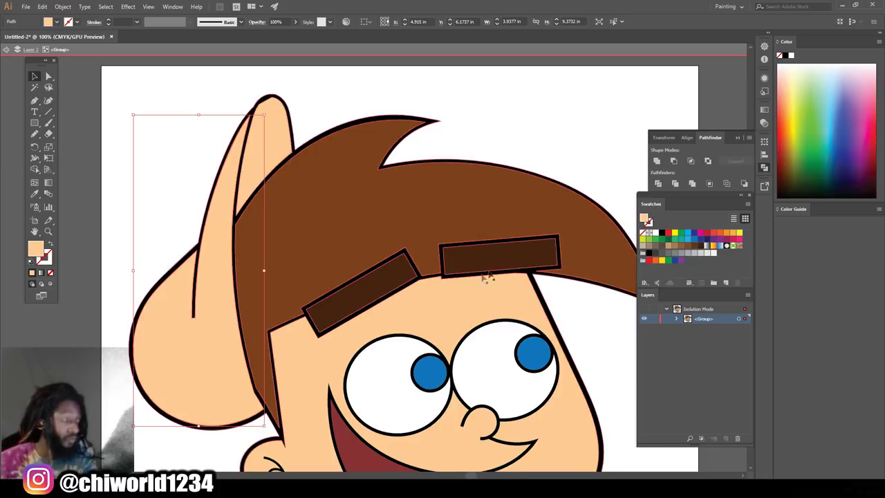
left_click(740, 239)
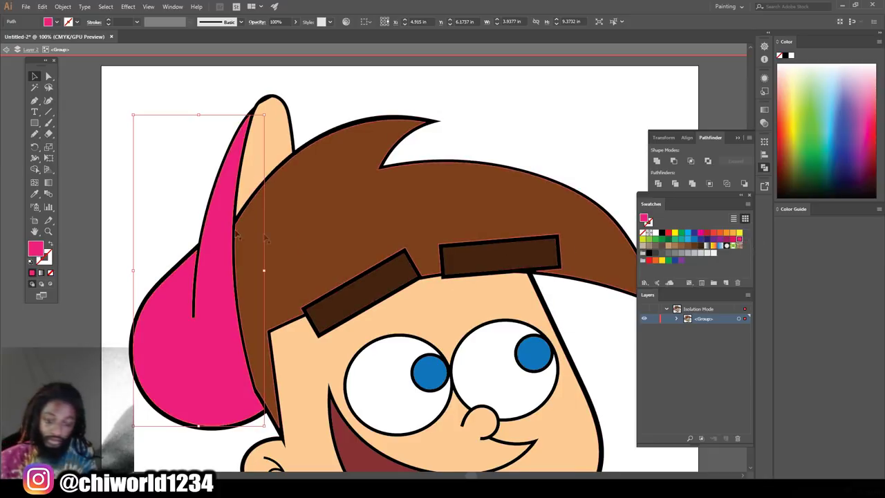
double_click(35, 248)
left_click(697, 353)
left_click(647, 356)
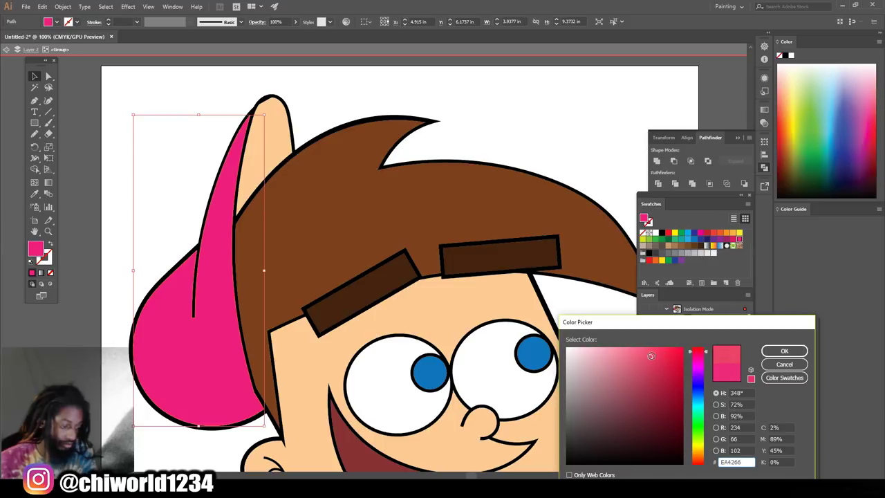
left_click(784, 351)
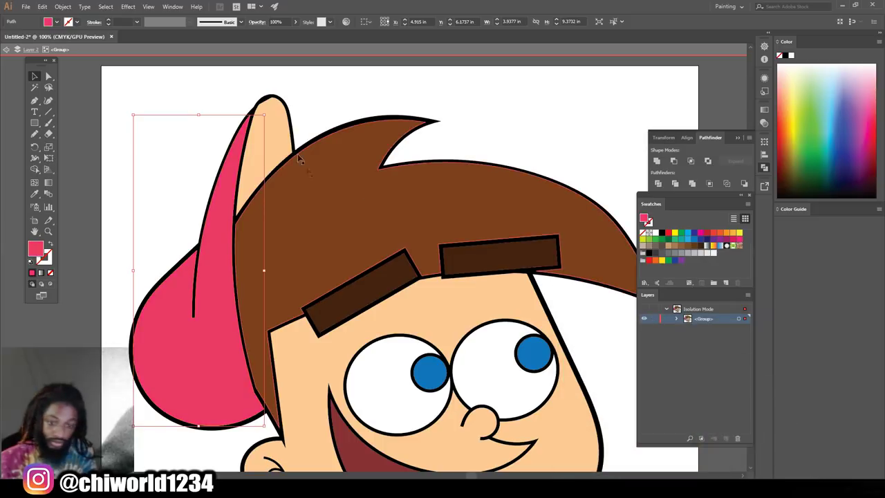
Step: Give the cap's inner panel a darker maroon pink and fit the whole face in view
left_click(276, 132)
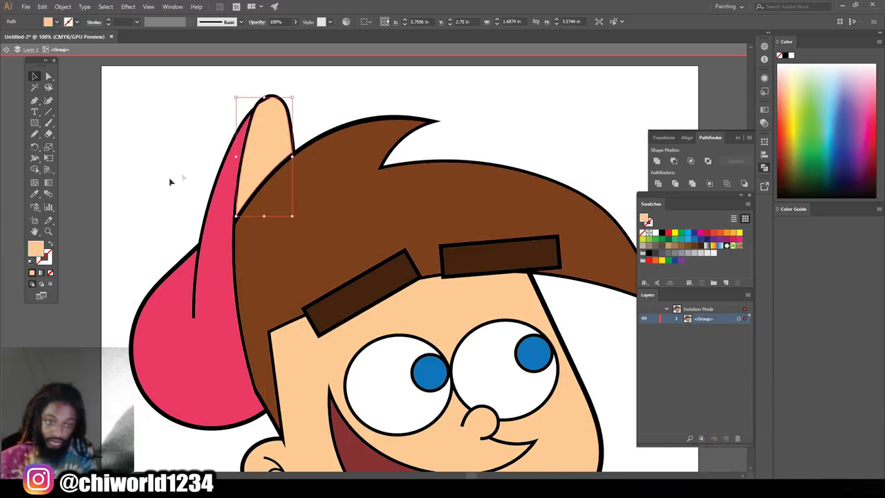
double_click(35, 250)
left_click(698, 358)
mouse_move(698, 358)
left_mouse_down()
mouse_move(645, 380)
mouse_move(649, 392)
left_mouse_up()
left_click(780, 351)
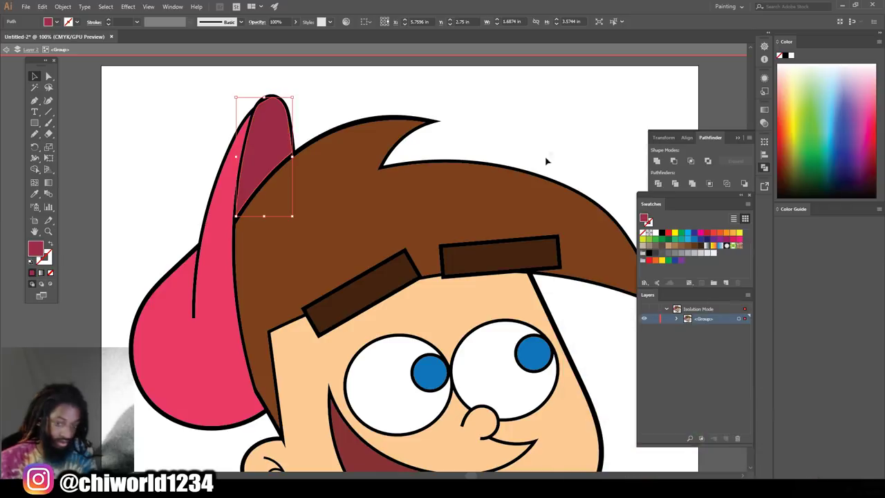
left_click(555, 126)
key("ctrl+minus")
key("ctrl+minus")
key("ctrl+minus")
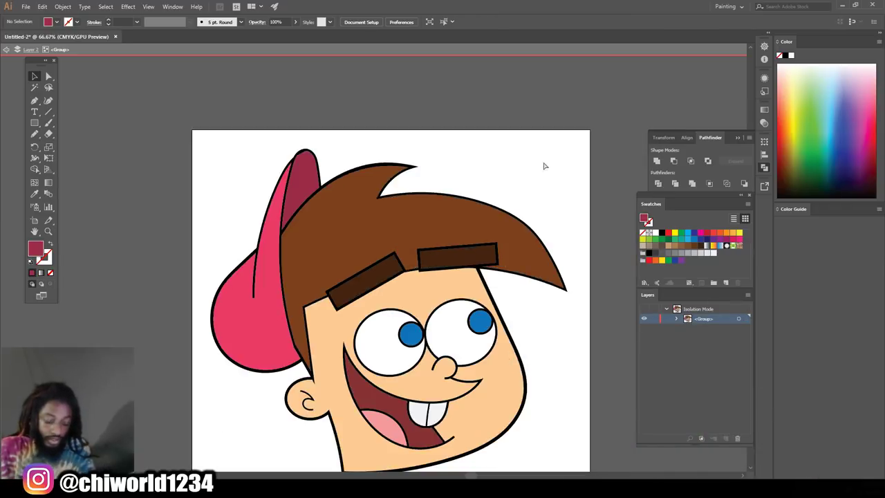
key("ctrl+plus")
key("ctrl+plus")
scroll(540, 274, "down", 2)
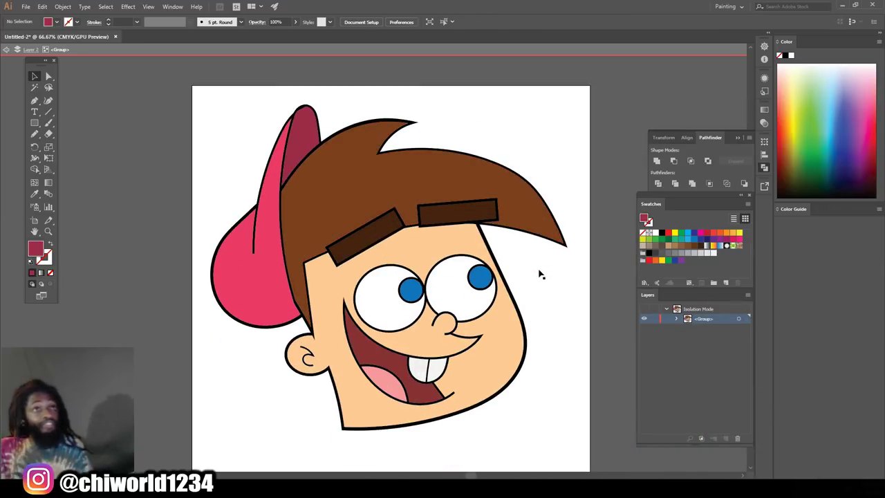